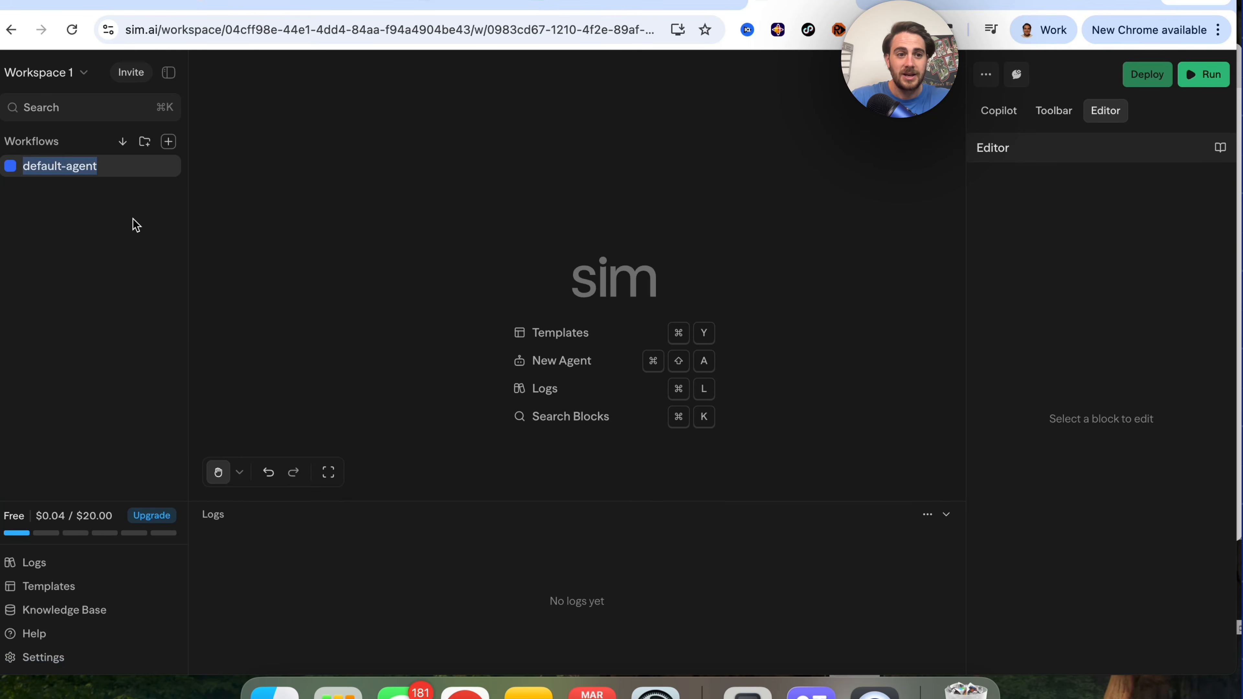
Rename the default workflow as Test AGent and start a new Copilot chat
{"action": "type", "text": "Test AGent"}
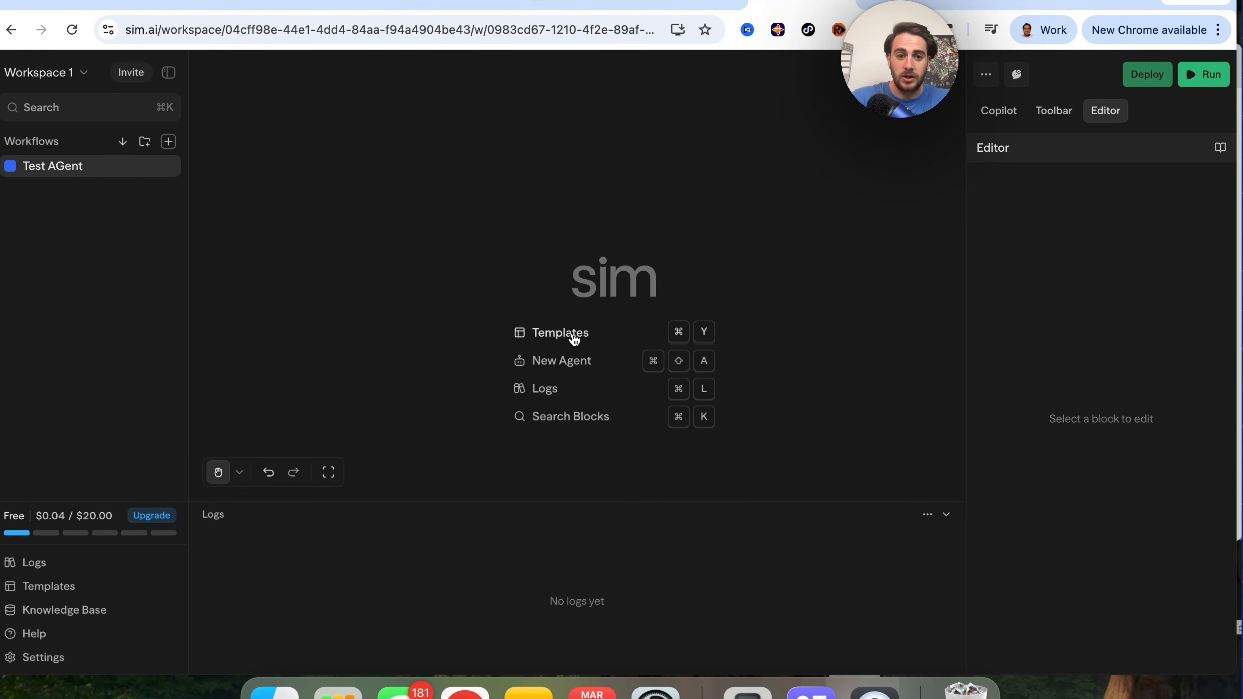
{"action": "left_click", "coordinate": [988, 113]}
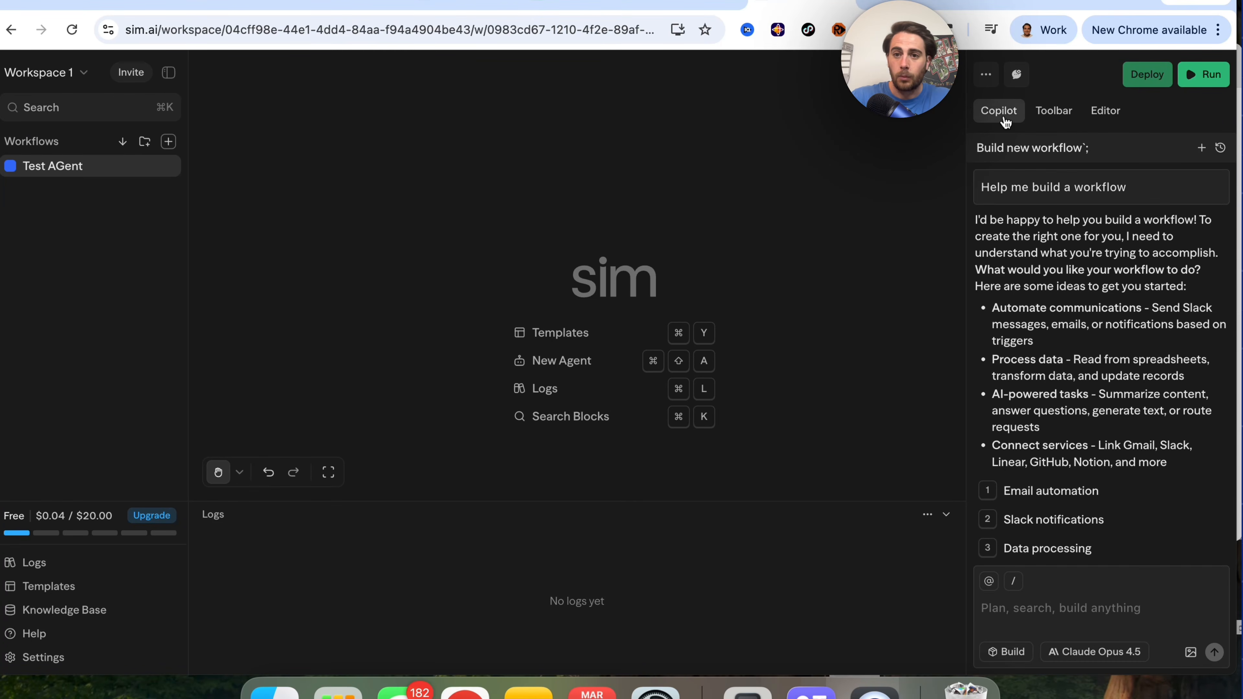
{"action": "left_click", "coordinate": [1200, 147]}
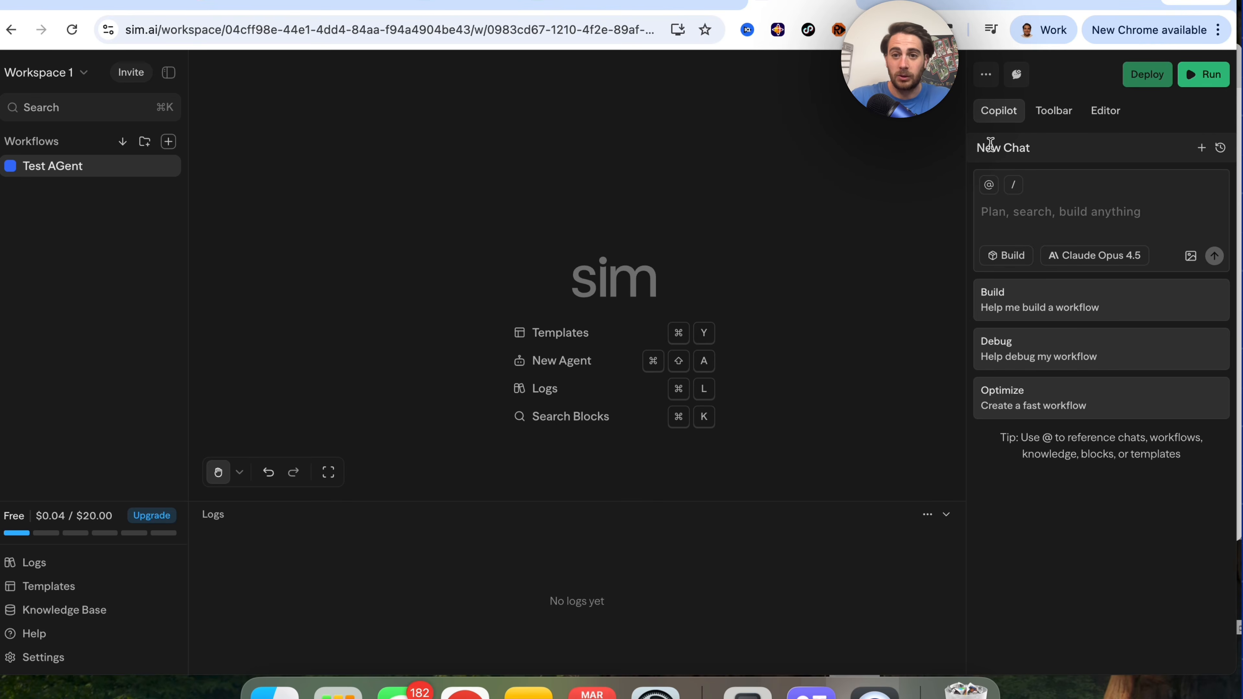
Look through the list of triggers available for the workflow
{"action": "left_click", "coordinate": [1059, 111]}
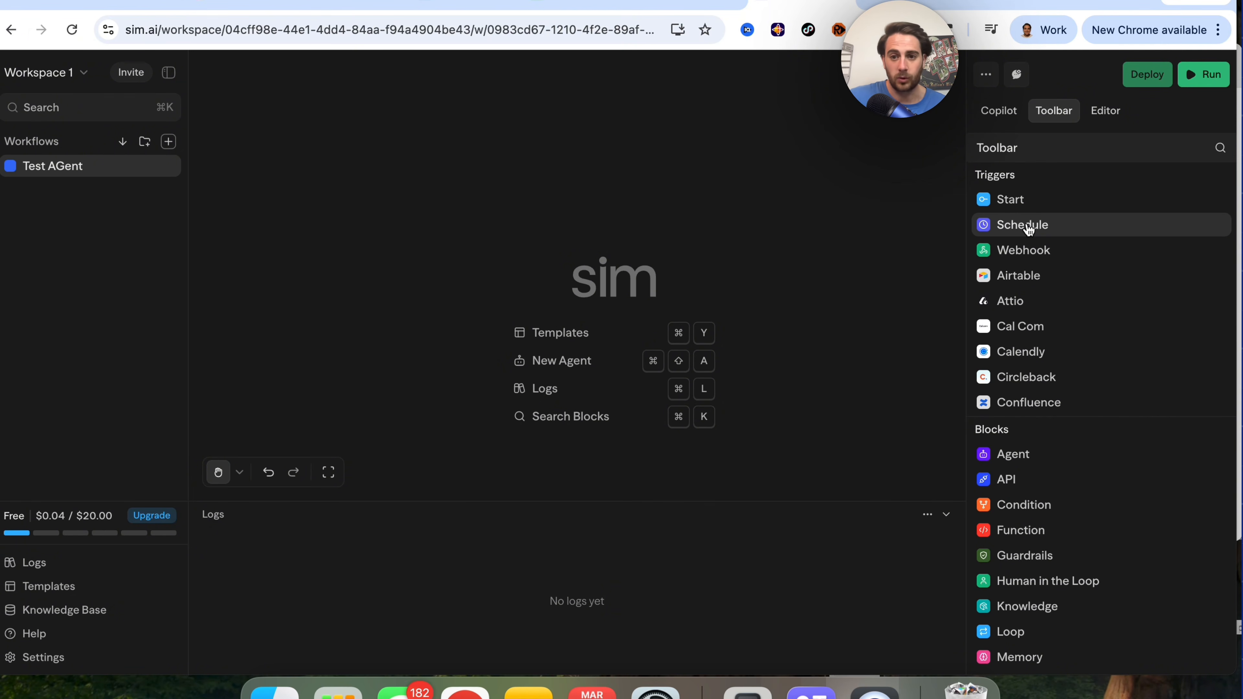
{"action": "scroll", "coordinate": [1029, 229], "scroll_direction": "down", "scroll_amount": 10}
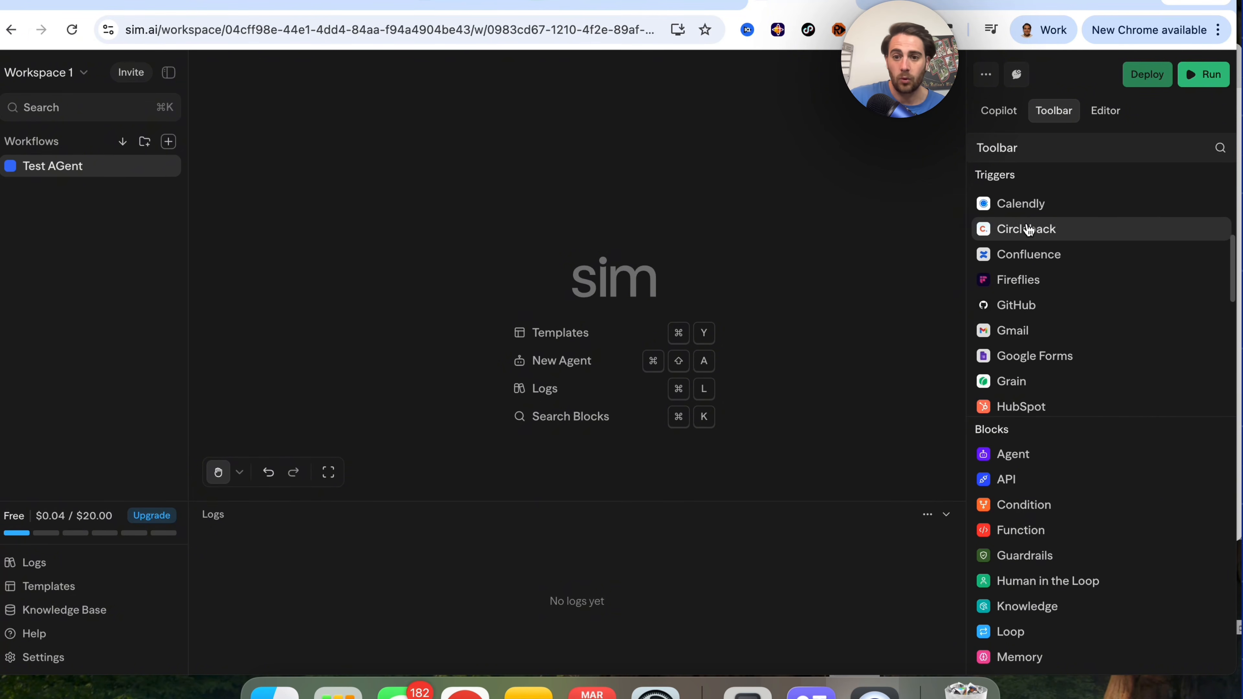
{"action": "scroll", "coordinate": [1029, 229], "scroll_direction": "down", "scroll_amount": 5}
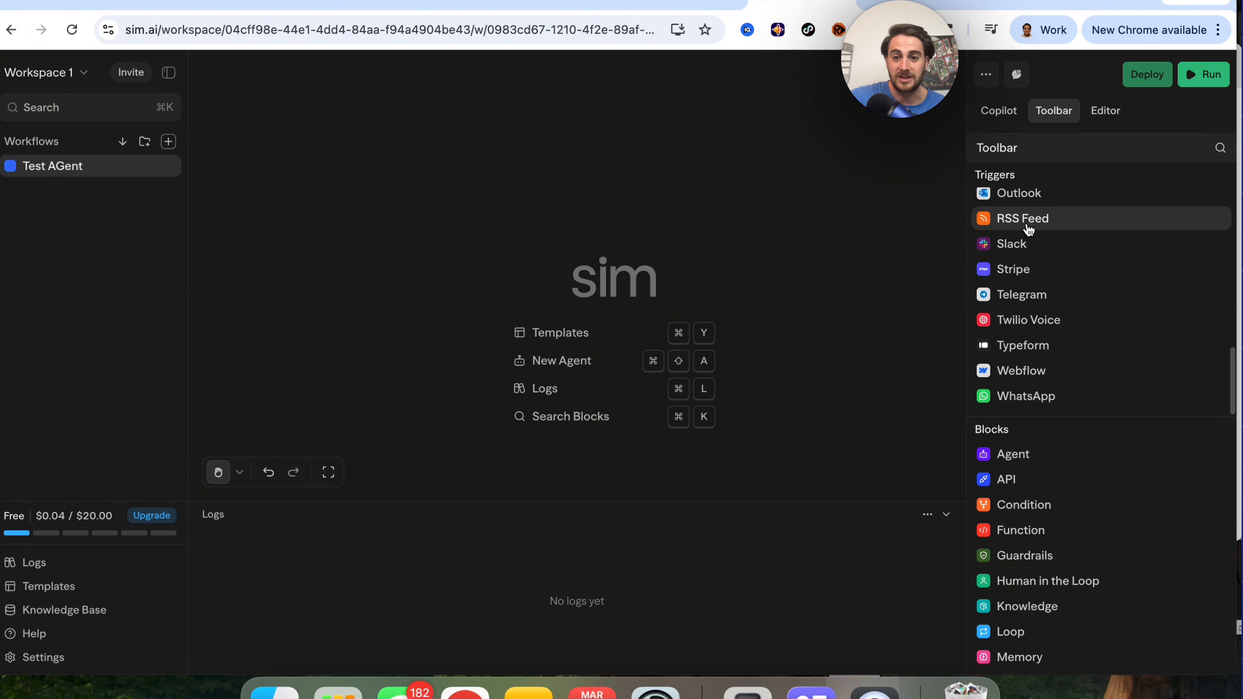
{"action": "scroll", "coordinate": [1030, 228], "scroll_direction": "up", "scroll_amount": 10}
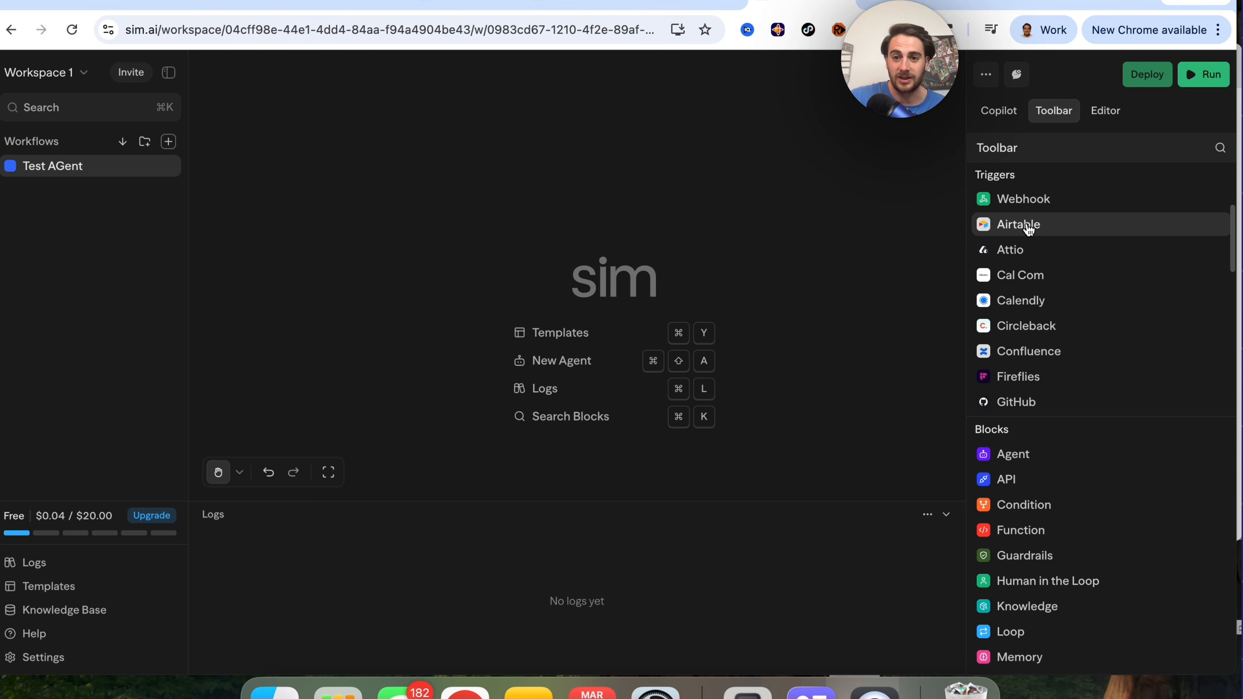
{"action": "scroll", "coordinate": [1046, 394], "scroll_direction": "down", "scroll_amount": 5}
Add a WhatsApp trigger to the workflow and delete it again
{"action": "left_click", "coordinate": [1043, 397]}
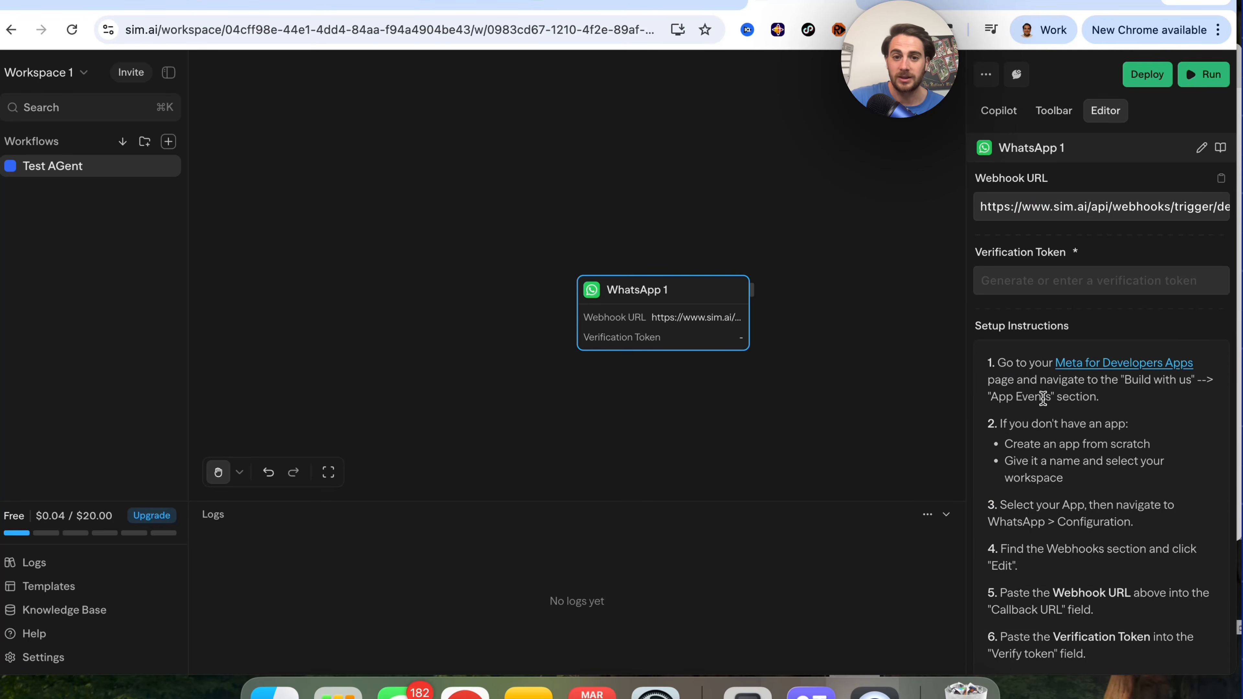
{"action": "mouse_move", "coordinate": [696, 327]}
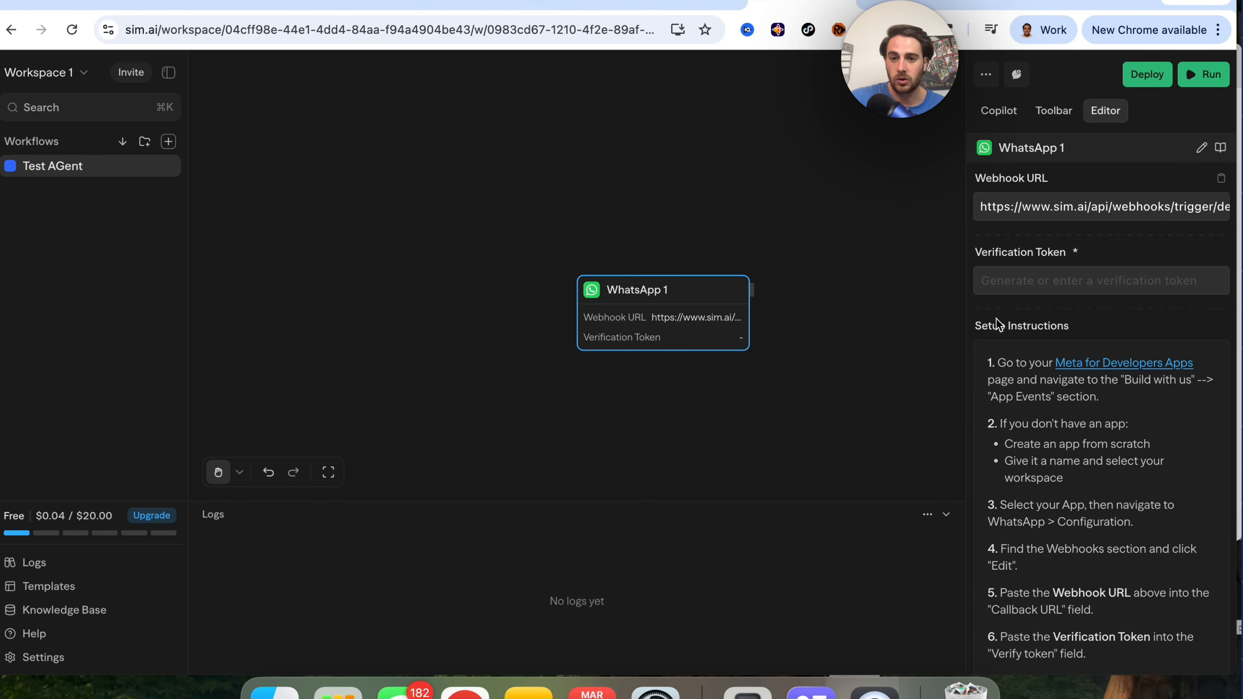
{"action": "key", "text": "BackSpace"}
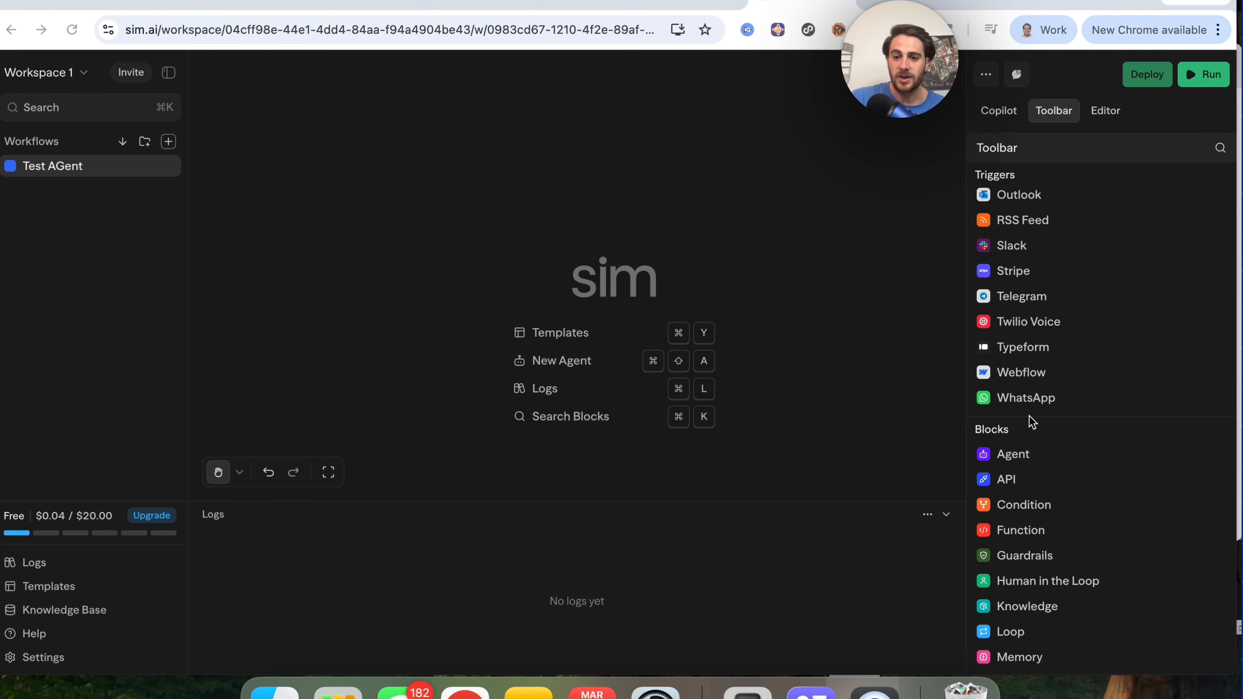
Look through the list of blocks and integrations available for the workflow
{"action": "scroll", "coordinate": [1036, 477], "scroll_direction": "down", "scroll_amount": 3}
{"action": "scroll", "coordinate": [1036, 477], "scroll_direction": "up", "scroll_amount": 3}
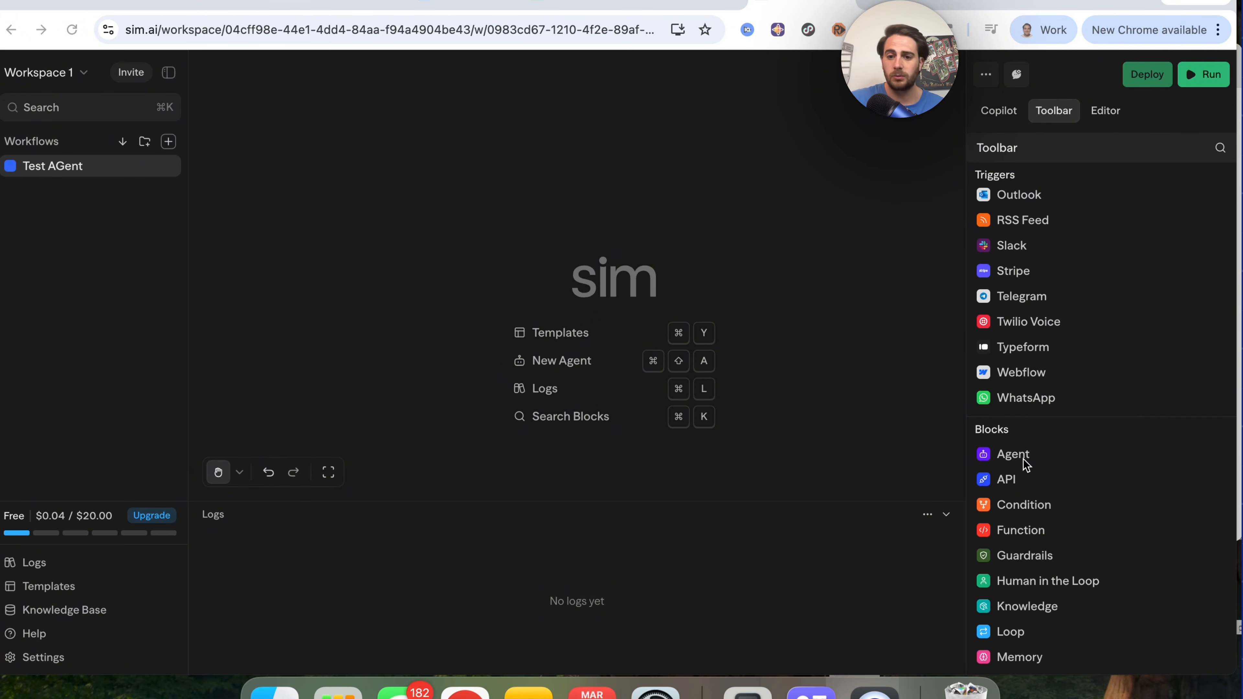
{"action": "scroll", "coordinate": [1026, 465], "scroll_direction": "down", "scroll_amount": 10}
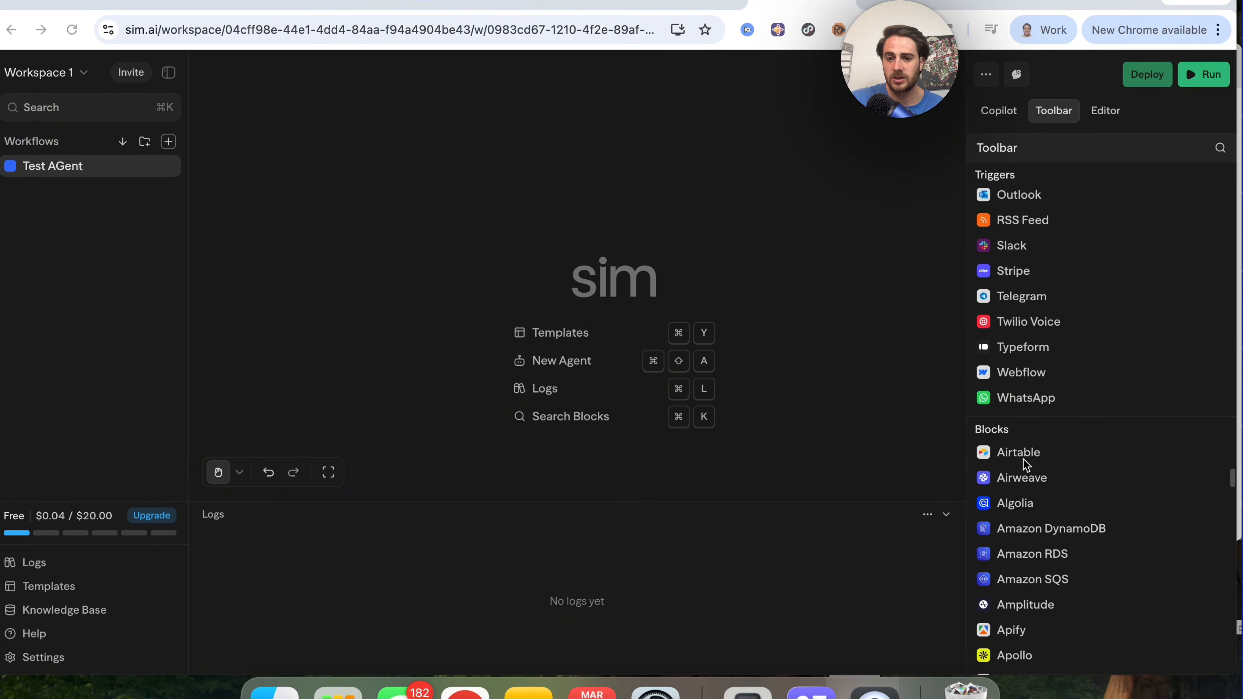
{"action": "scroll", "coordinate": [1024, 459], "scroll_direction": "down", "scroll_amount": 15}
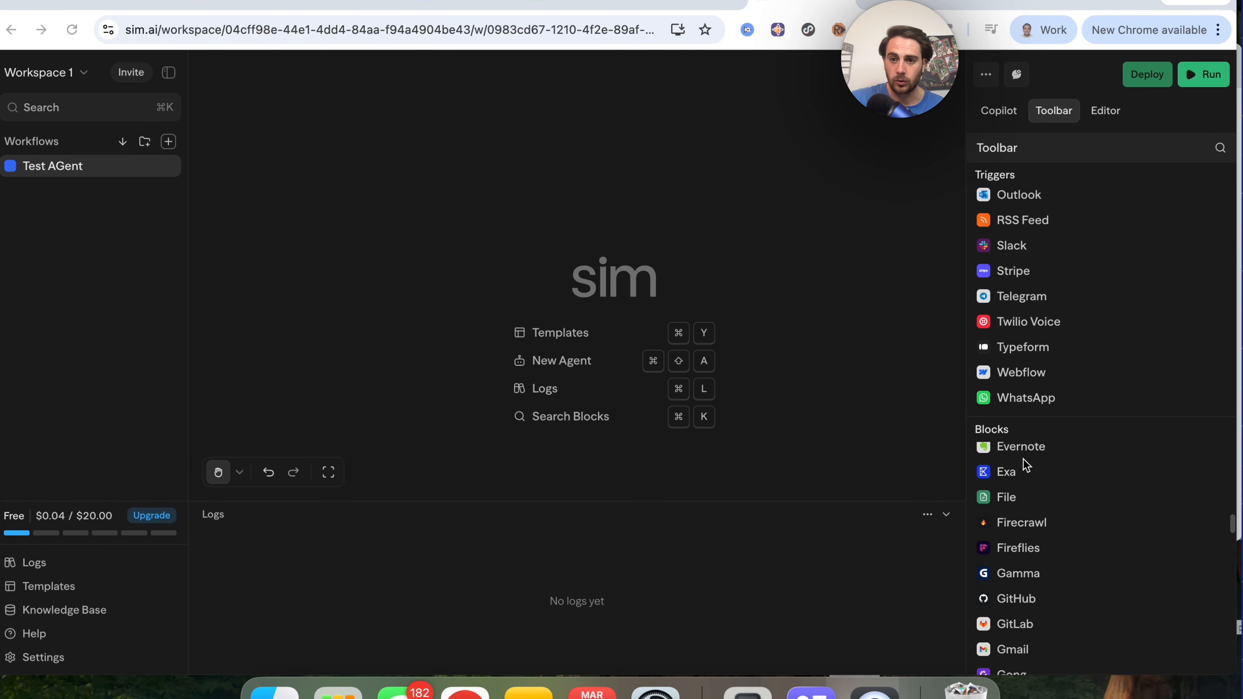
{"action": "scroll", "coordinate": [1027, 466], "scroll_direction": "down", "scroll_amount": 13}
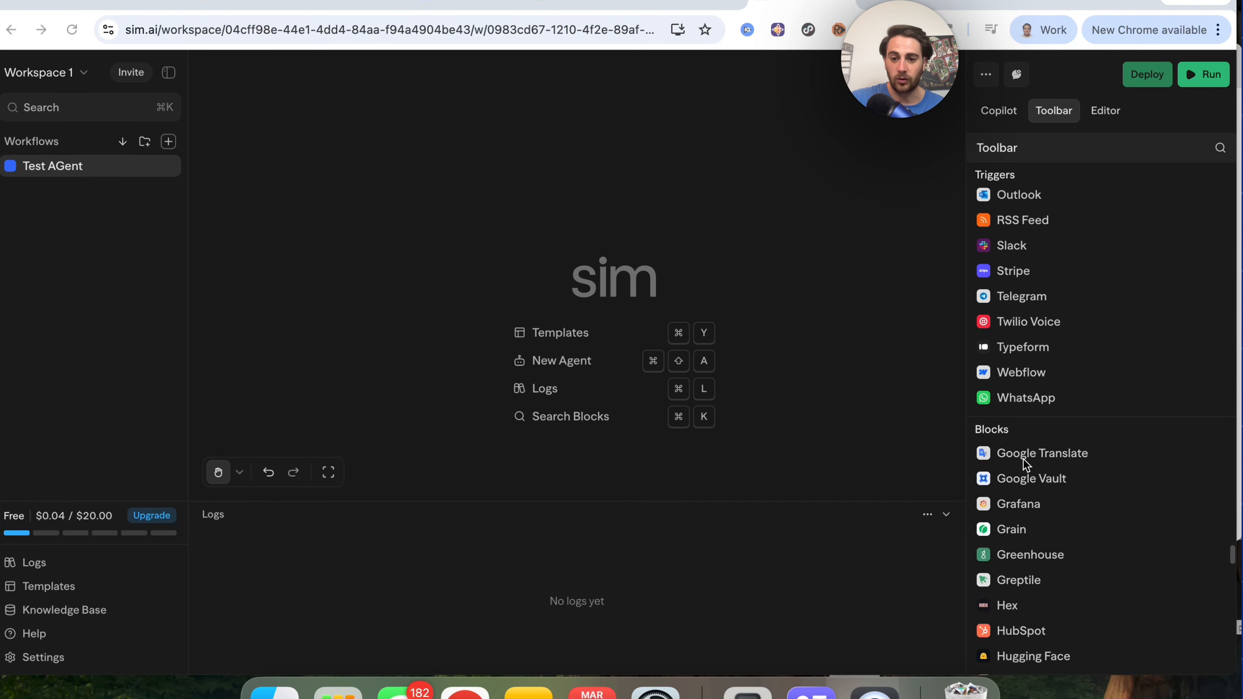
{"action": "scroll", "coordinate": [1025, 463], "scroll_direction": "down", "scroll_amount": 6}
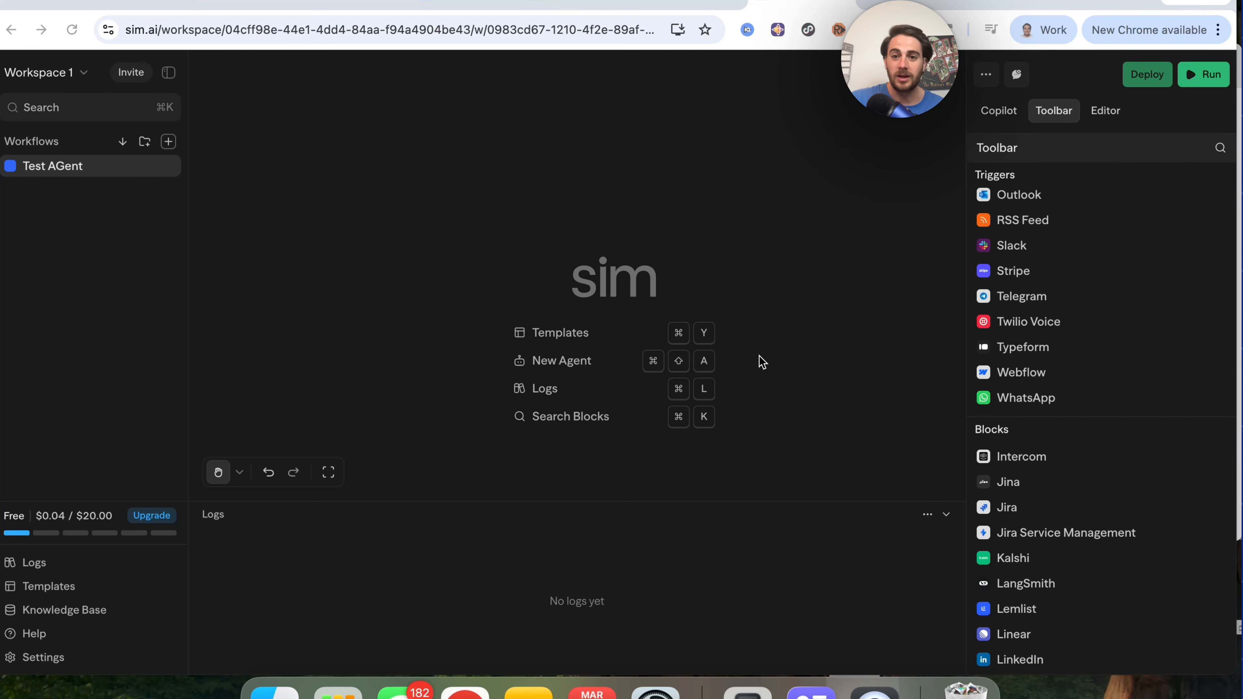
{"action": "left_click", "coordinate": [1109, 113]}
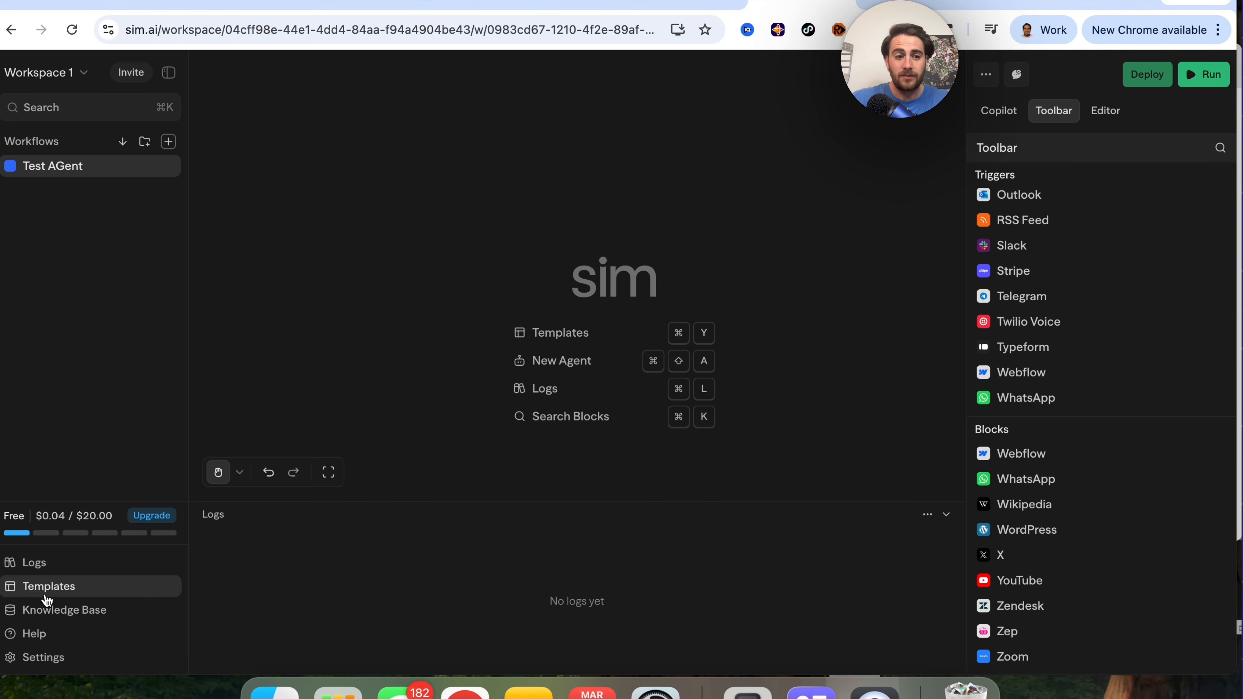
Browse the gallery of ready-made workflow templates
{"action": "left_click", "coordinate": [69, 585]}
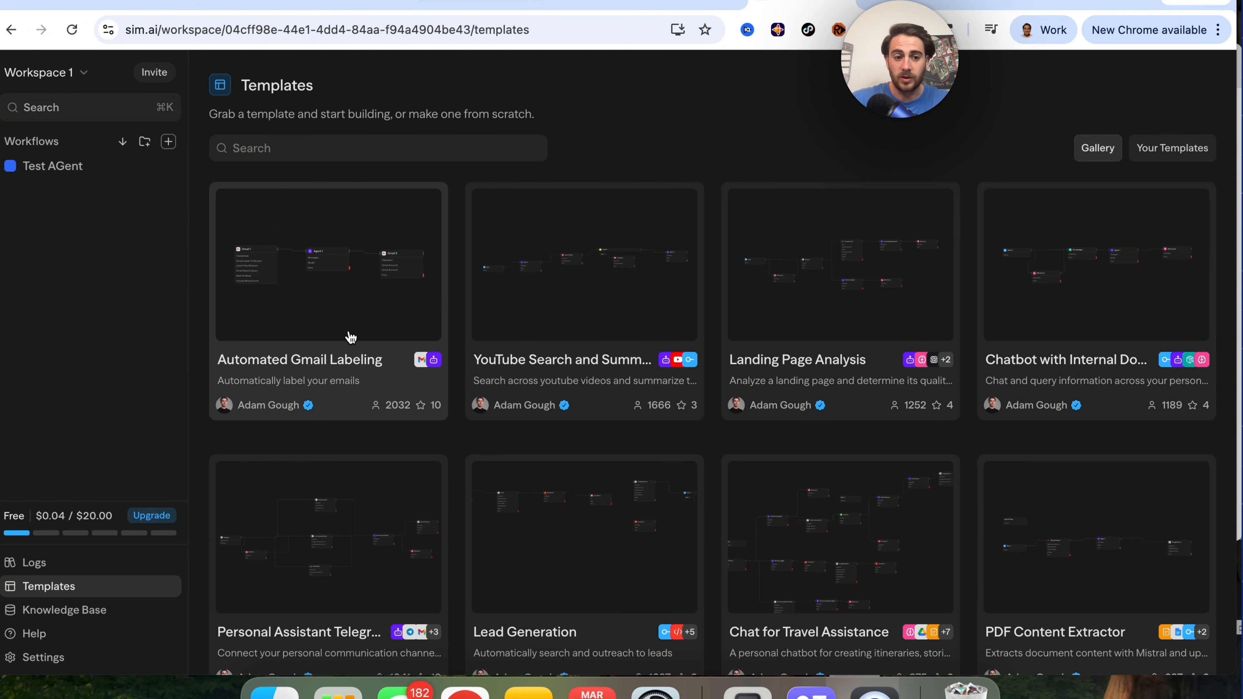
{"action": "scroll", "coordinate": [350, 338], "scroll_direction": "down", "scroll_amount": 1}
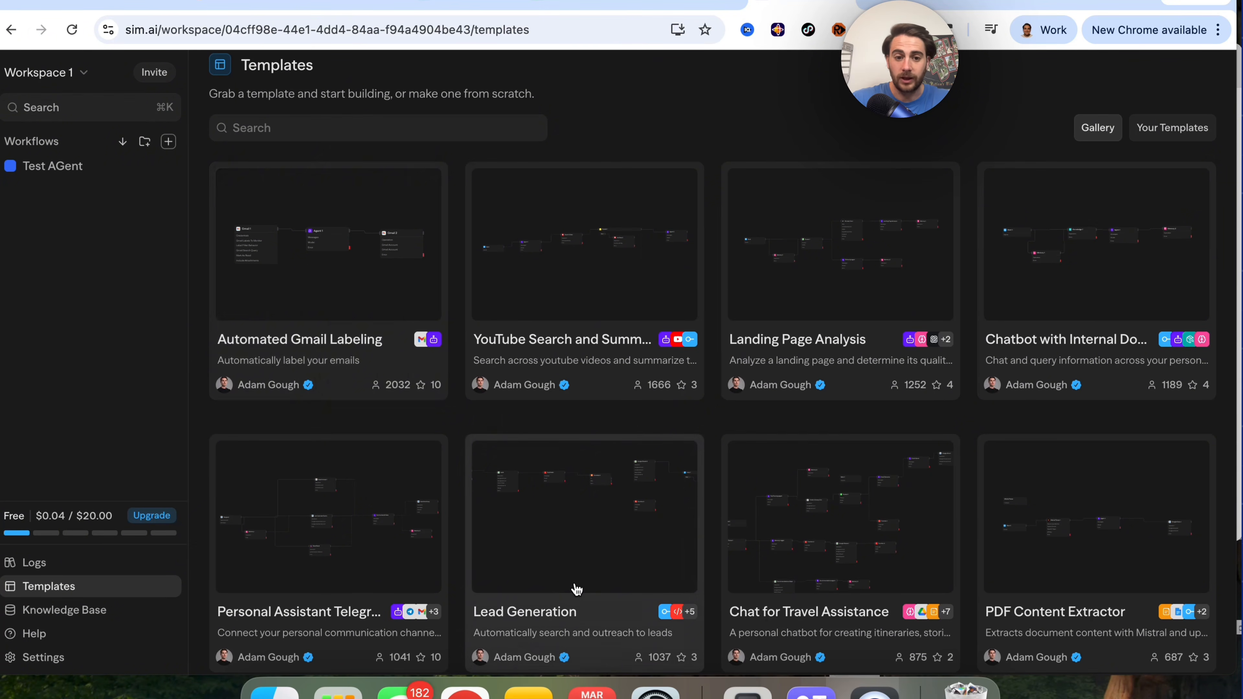
{"action": "scroll", "coordinate": [576, 589], "scroll_direction": "down", "scroll_amount": 2}
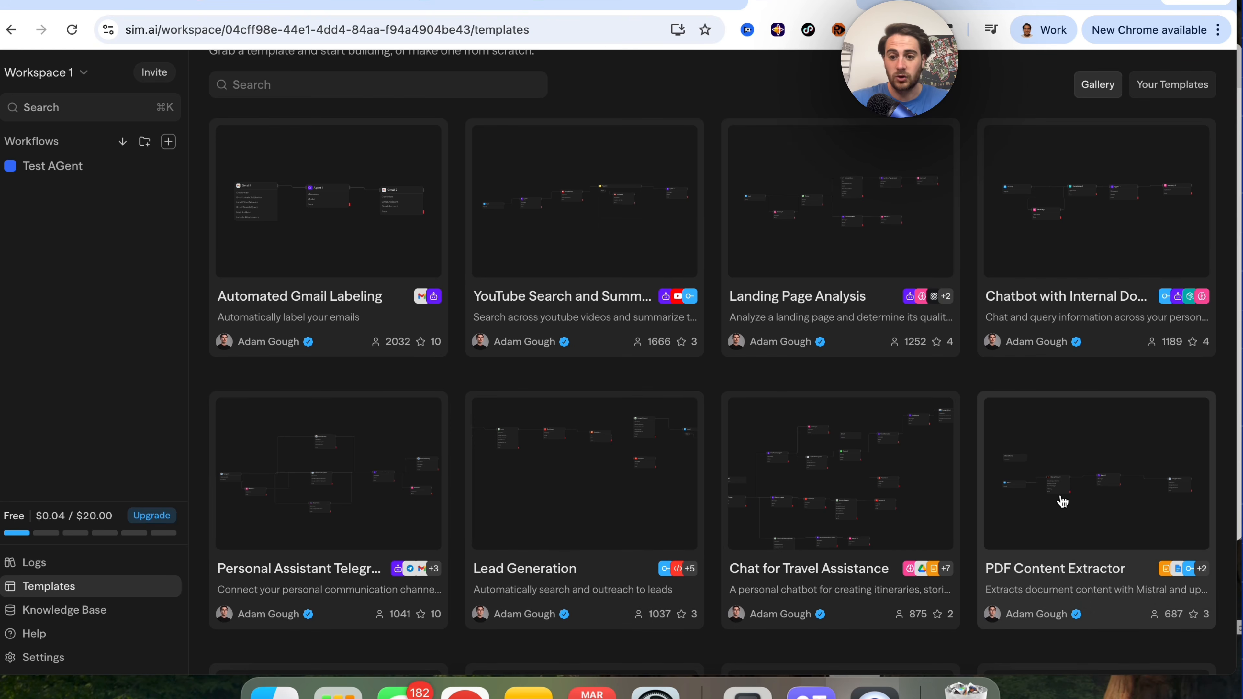
{"action": "scroll", "coordinate": [1062, 502], "scroll_direction": "down", "scroll_amount": 20}
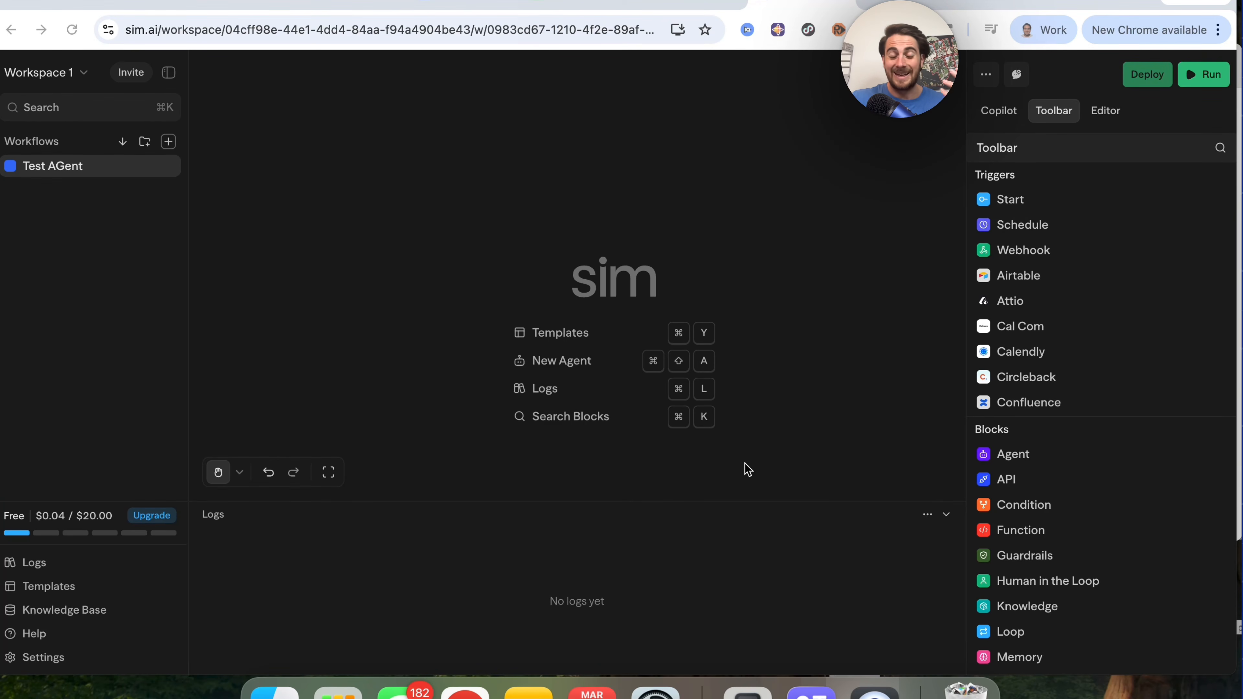
{"action": "left_click", "coordinate": [1007, 115]}
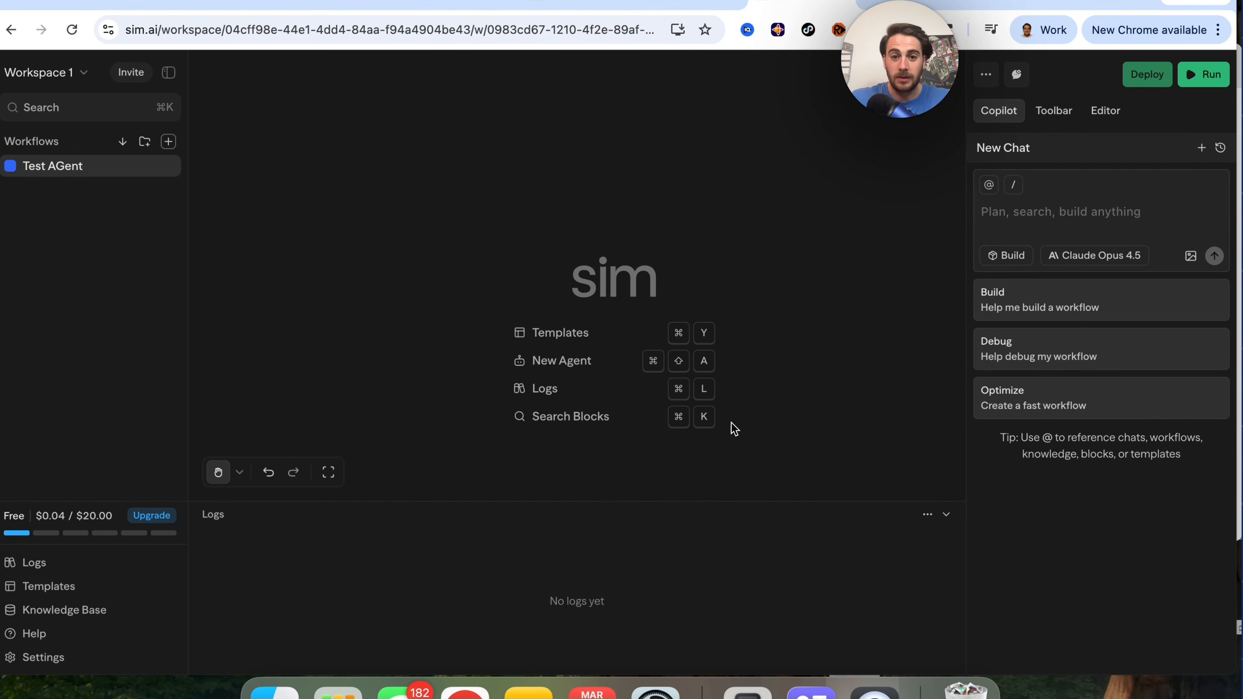
{"action": "key", "text": "super+v"}
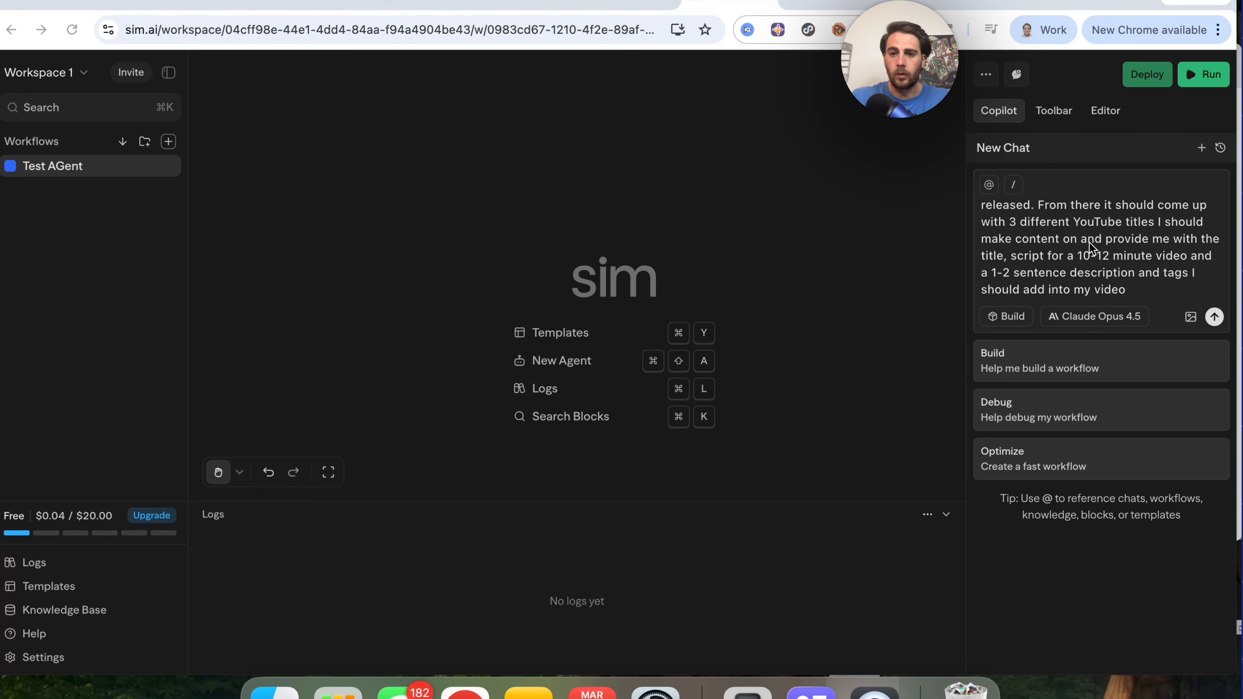
{"action": "scroll", "coordinate": [1089, 243], "scroll_direction": "up", "scroll_amount": 3}
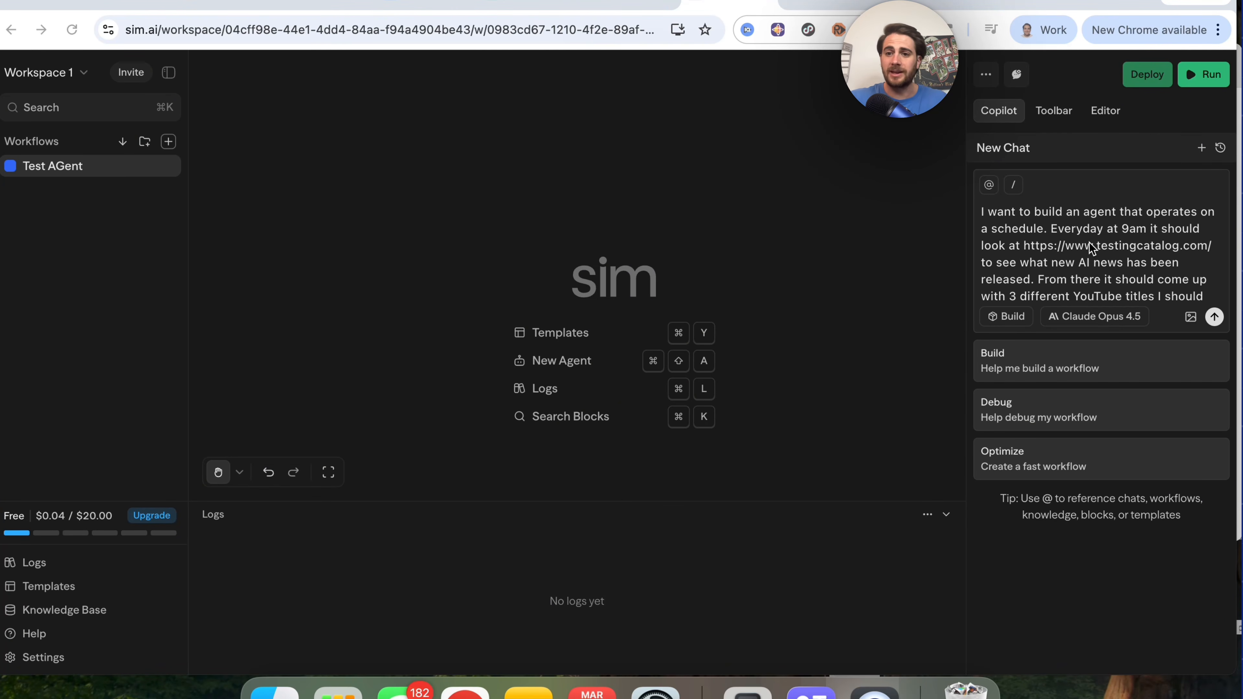
{"action": "scroll", "coordinate": [1065, 251], "scroll_direction": "down", "scroll_amount": 1}
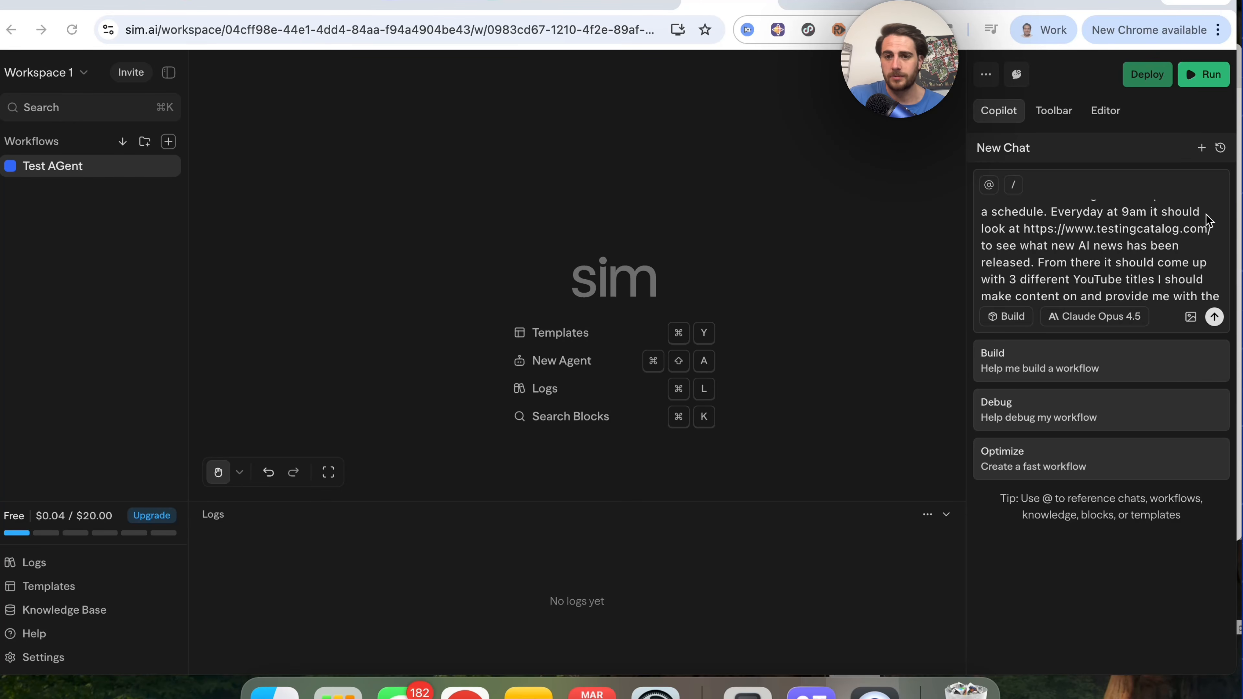
{"action": "scroll", "coordinate": [1033, 270], "scroll_direction": "down", "scroll_amount": 1}
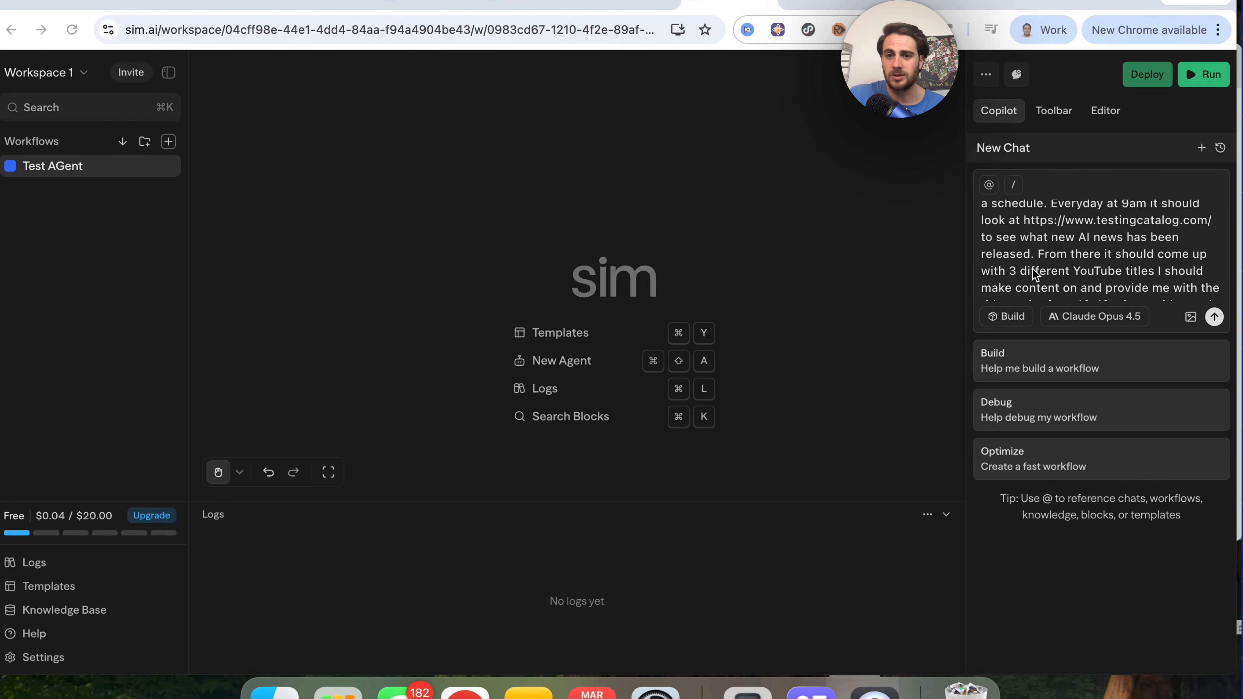
{"action": "scroll", "coordinate": [1032, 270], "scroll_direction": "down", "scroll_amount": 1}
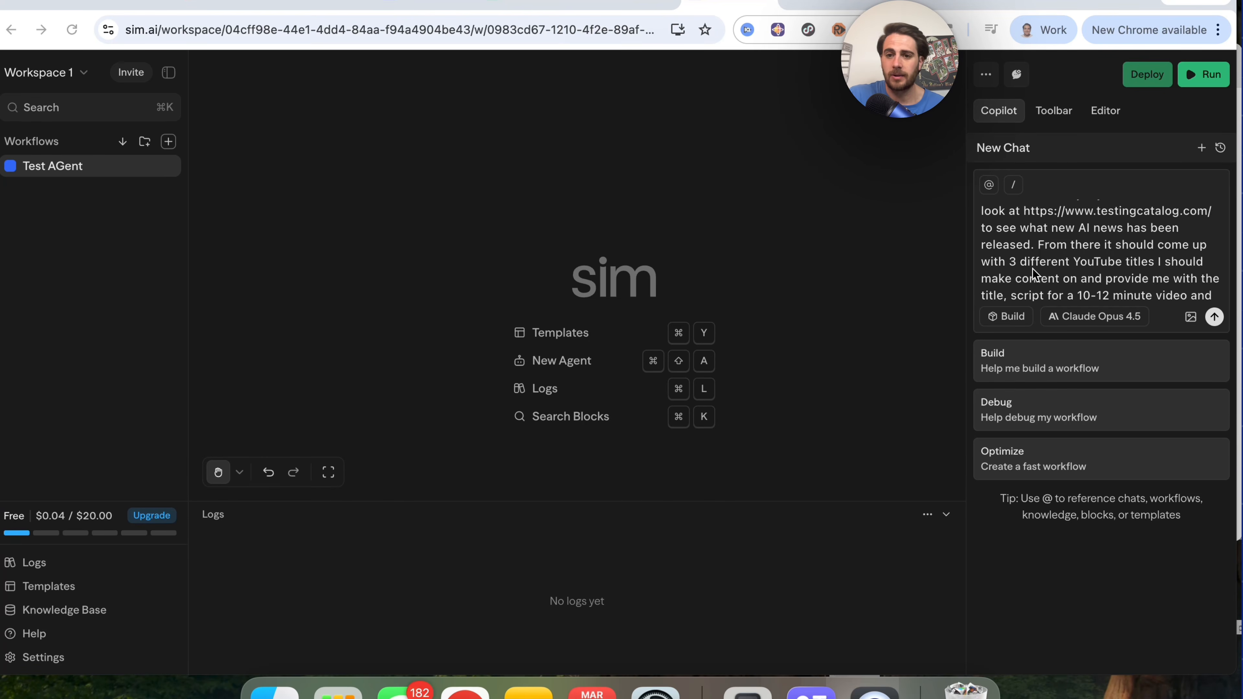
{"action": "scroll", "coordinate": [1064, 255], "scroll_direction": "down", "scroll_amount": 2}
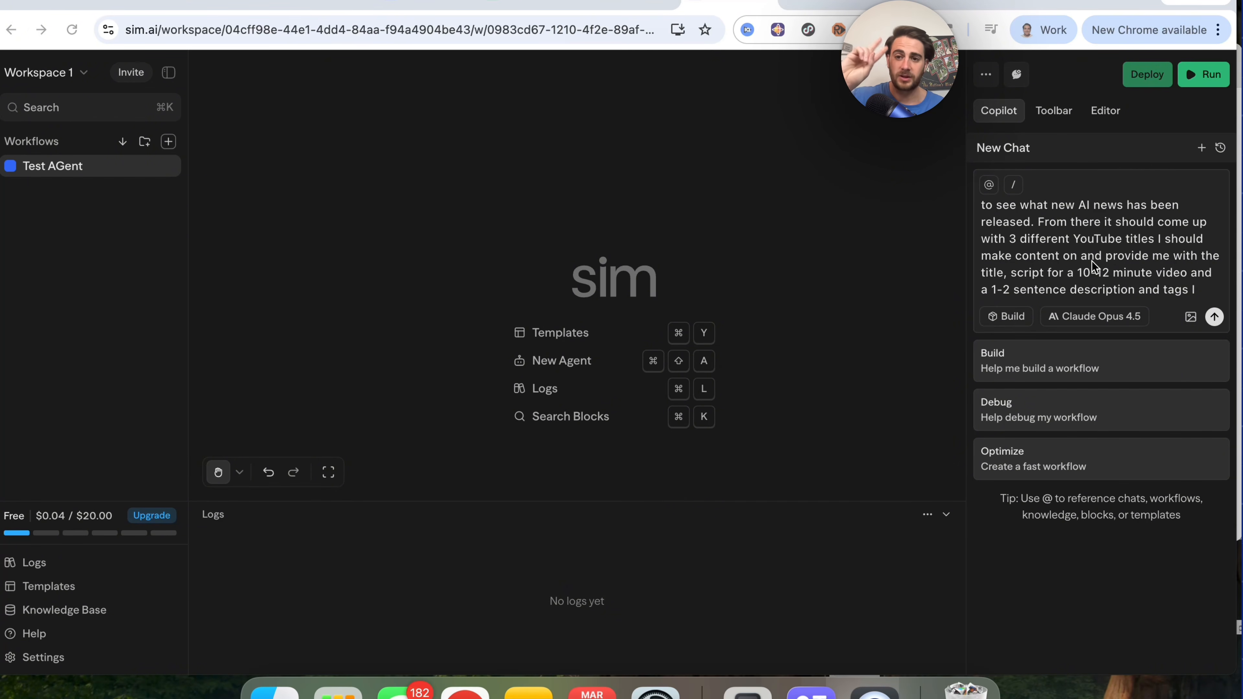
{"action": "scroll", "coordinate": [1092, 262], "scroll_direction": "down", "scroll_amount": 1}
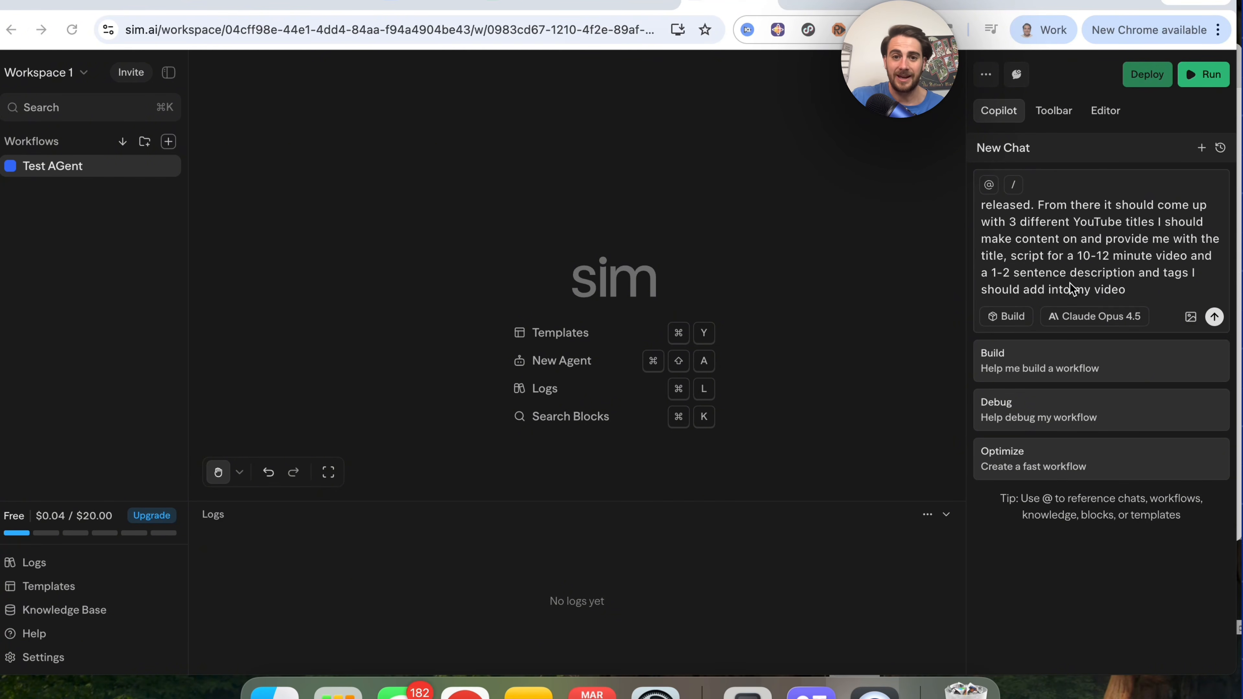
Set the Copilot model to Claude Opus 4.6 and send the prompt in Build mode
{"action": "left_click", "coordinate": [1080, 317]}
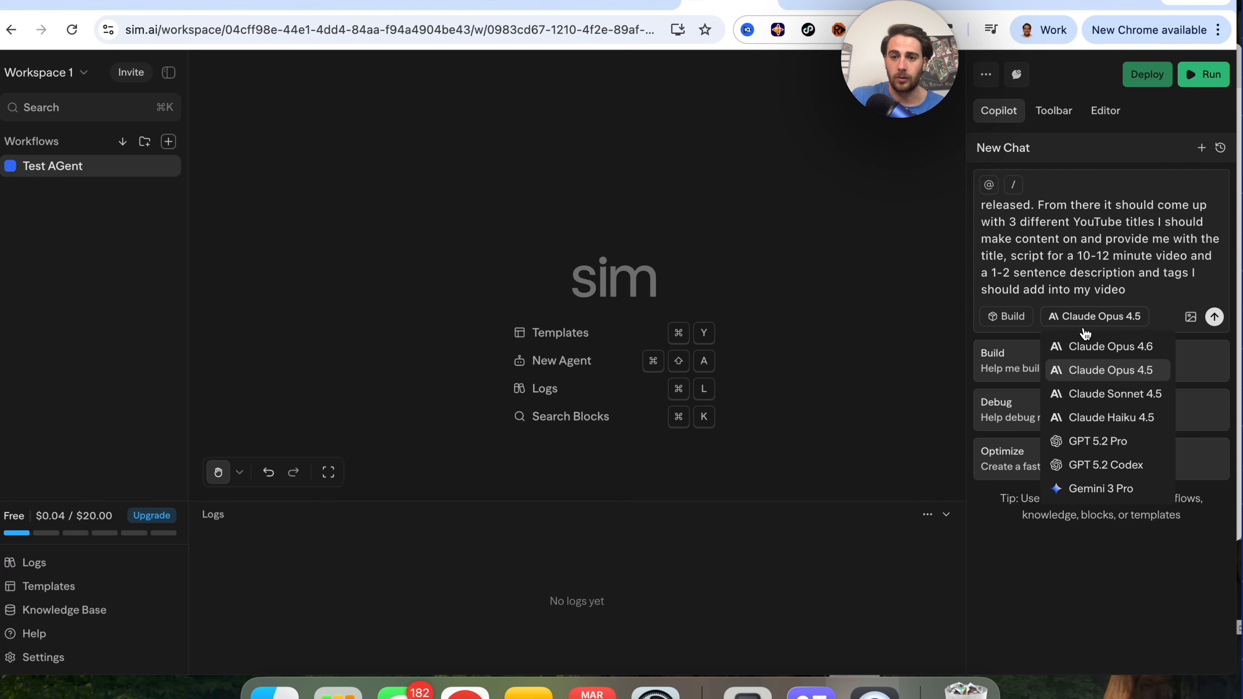
{"action": "left_click", "coordinate": [1121, 346]}
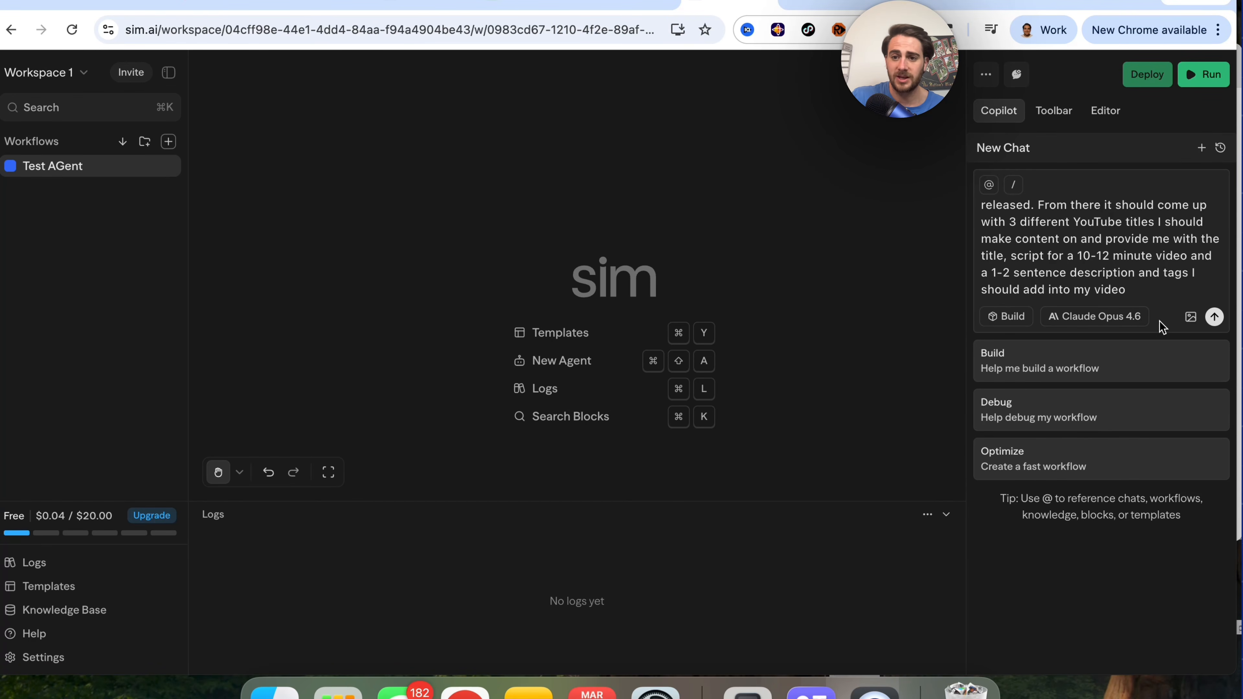
{"action": "left_click", "coordinate": [1005, 323]}
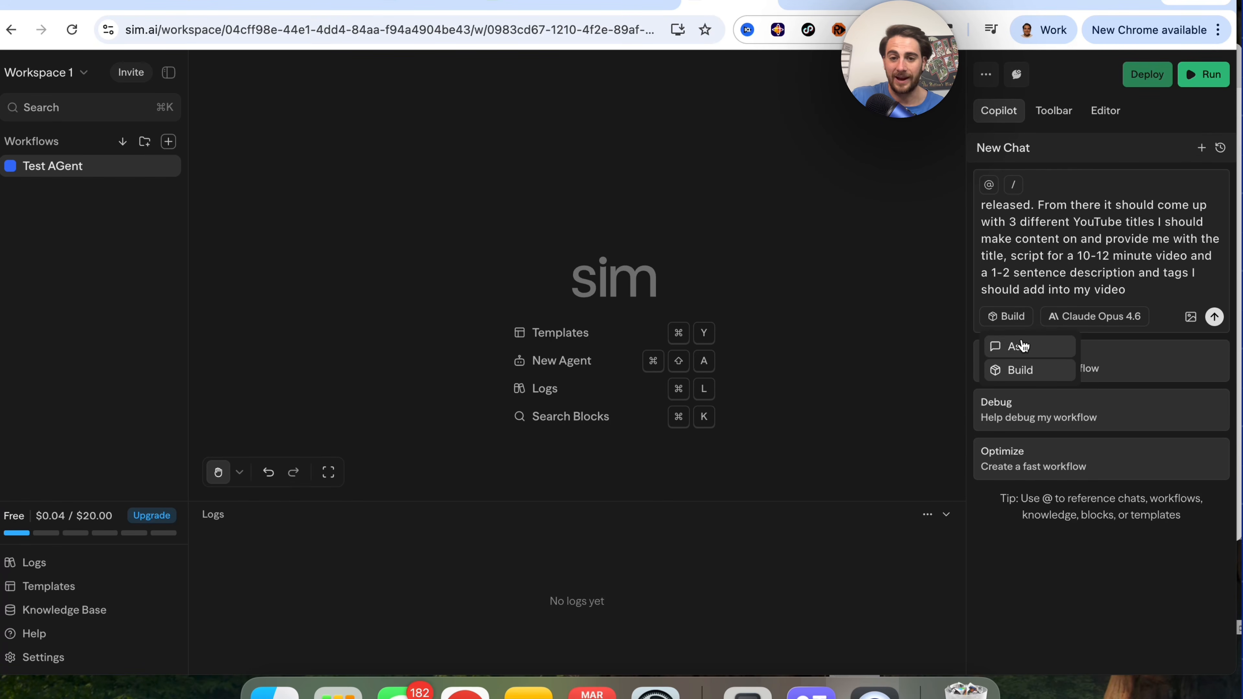
{"action": "left_click", "coordinate": [1082, 242]}
{"action": "key", "text": "Return"}
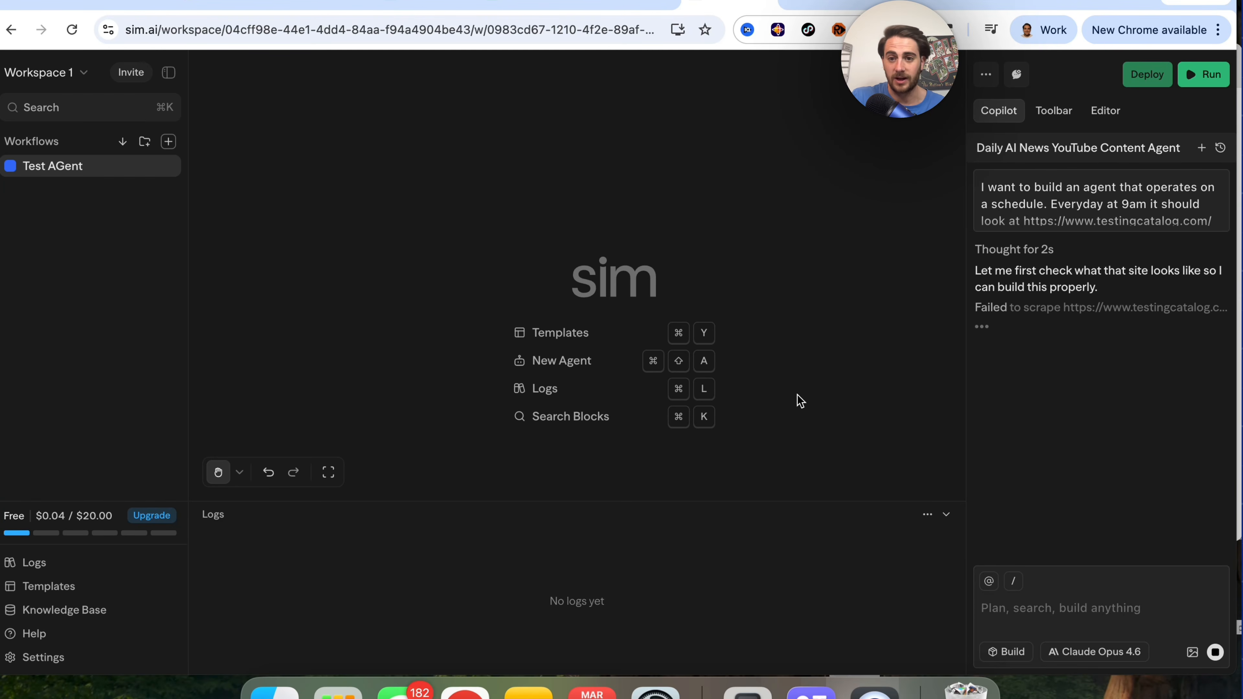
Approve the Copilot's tool requests, always allowing it to list knowledge bases, so it builds the workflow
{"action": "left_click", "coordinate": [1013, 333]}
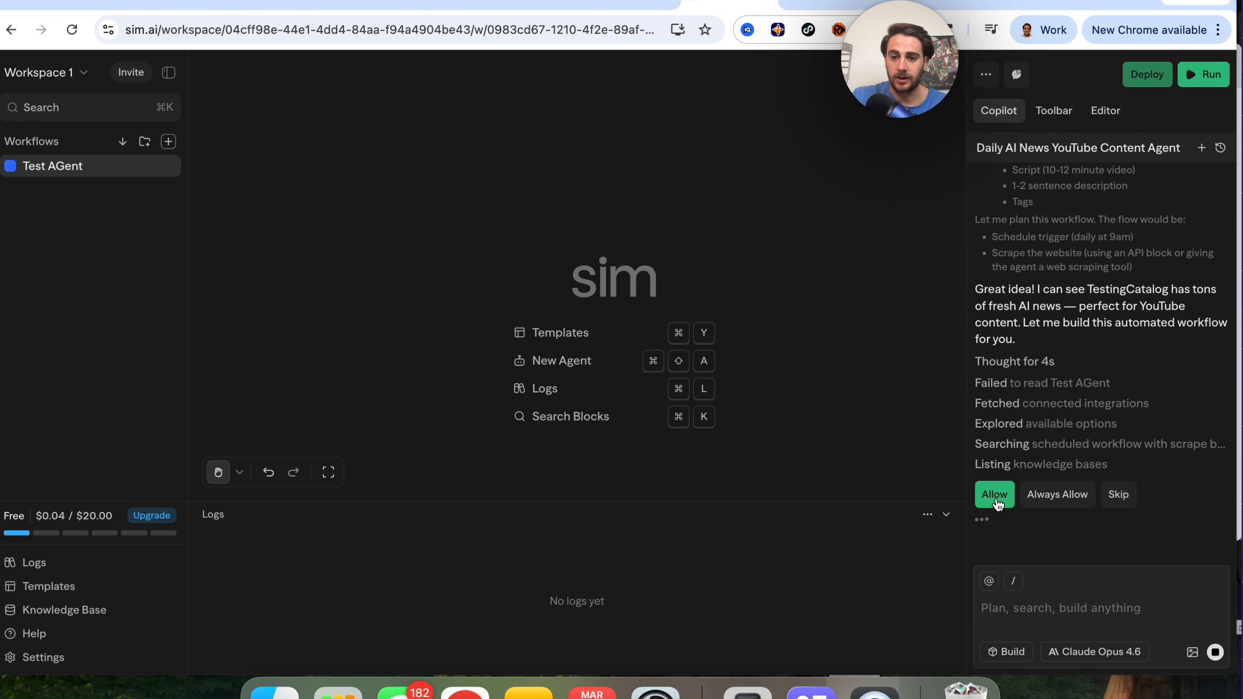
{"action": "left_click", "coordinate": [1046, 505]}
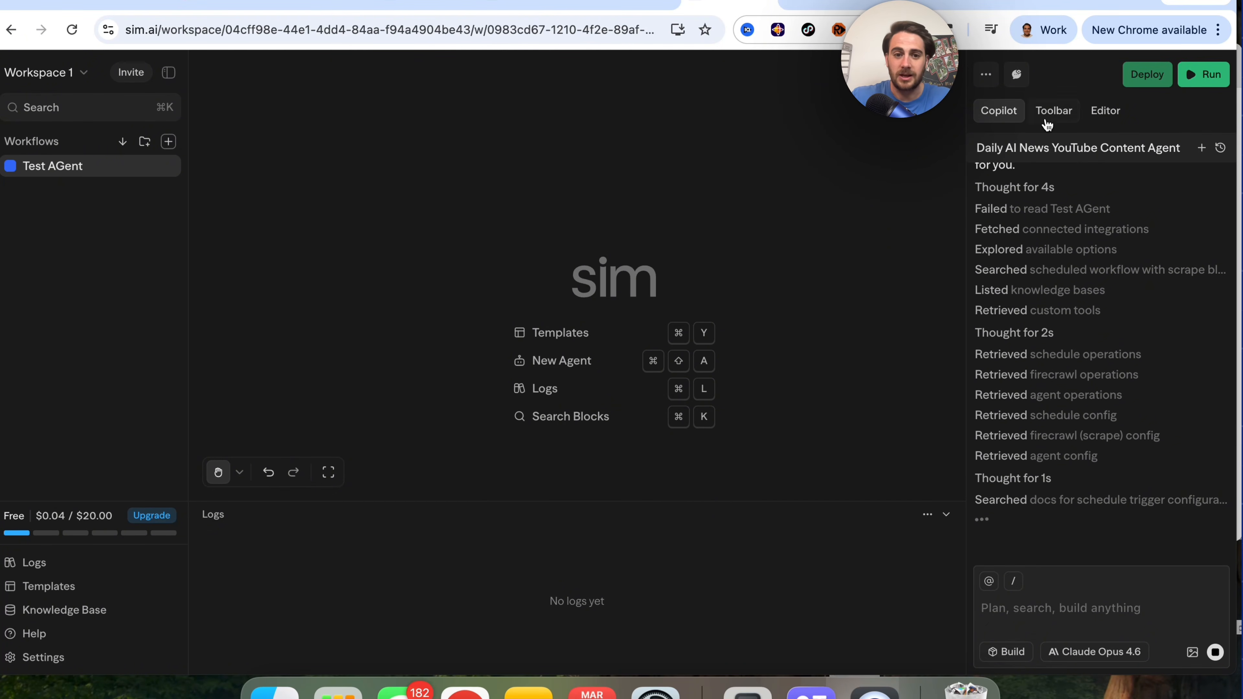
{"action": "right_click", "coordinate": [453, 313]}
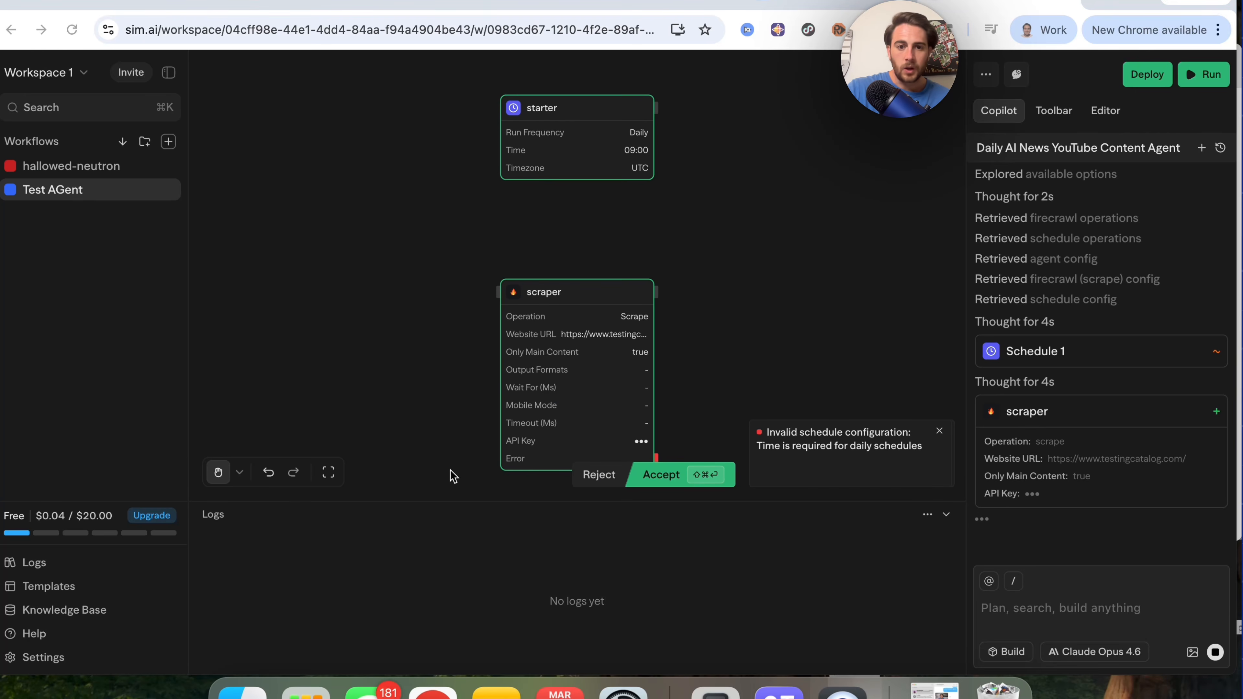
Accept the Copilot's proposed starter schedule, scraper block and the connection between them
{"action": "left_click", "coordinate": [682, 481]}
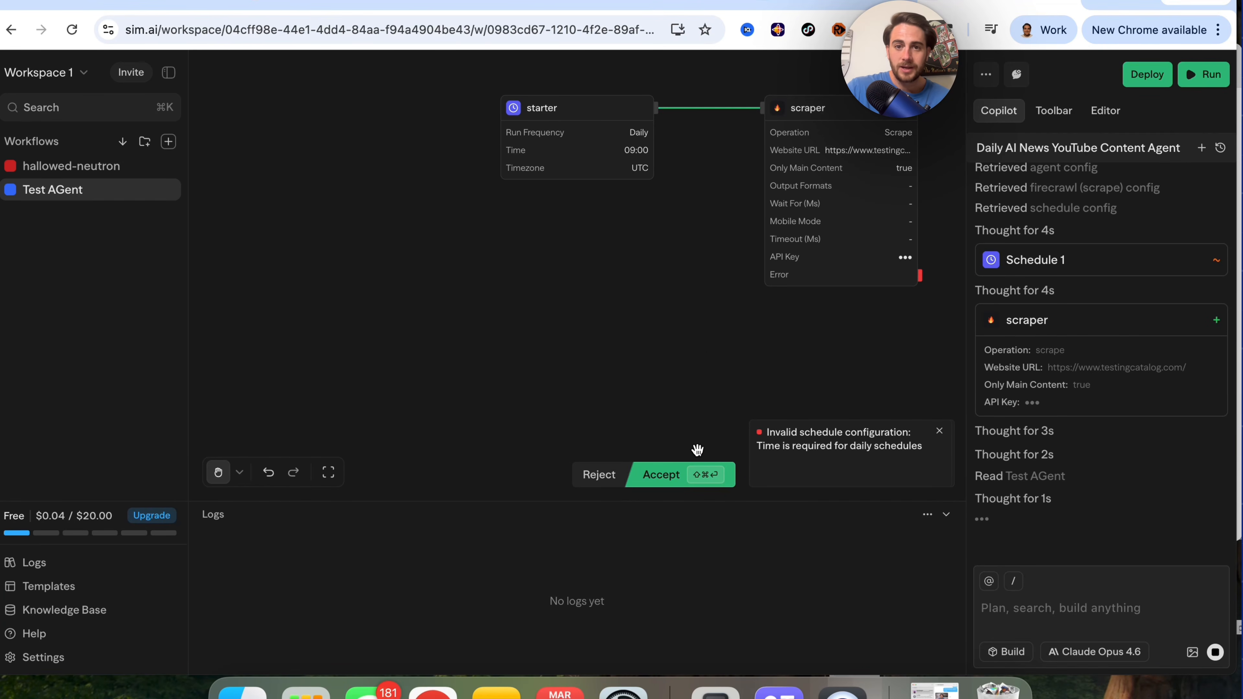
{"action": "left_click", "coordinate": [689, 486]}
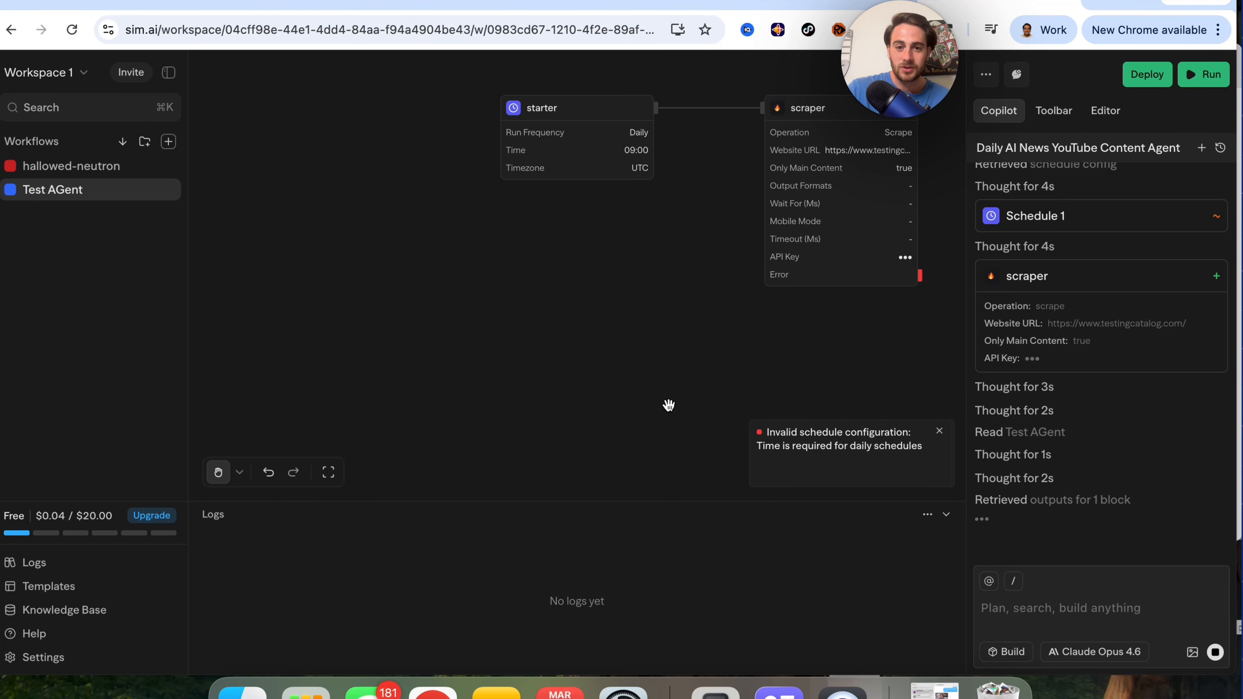
{"action": "scroll", "coordinate": [668, 405], "scroll_direction": "down", "scroll_amount": 3}
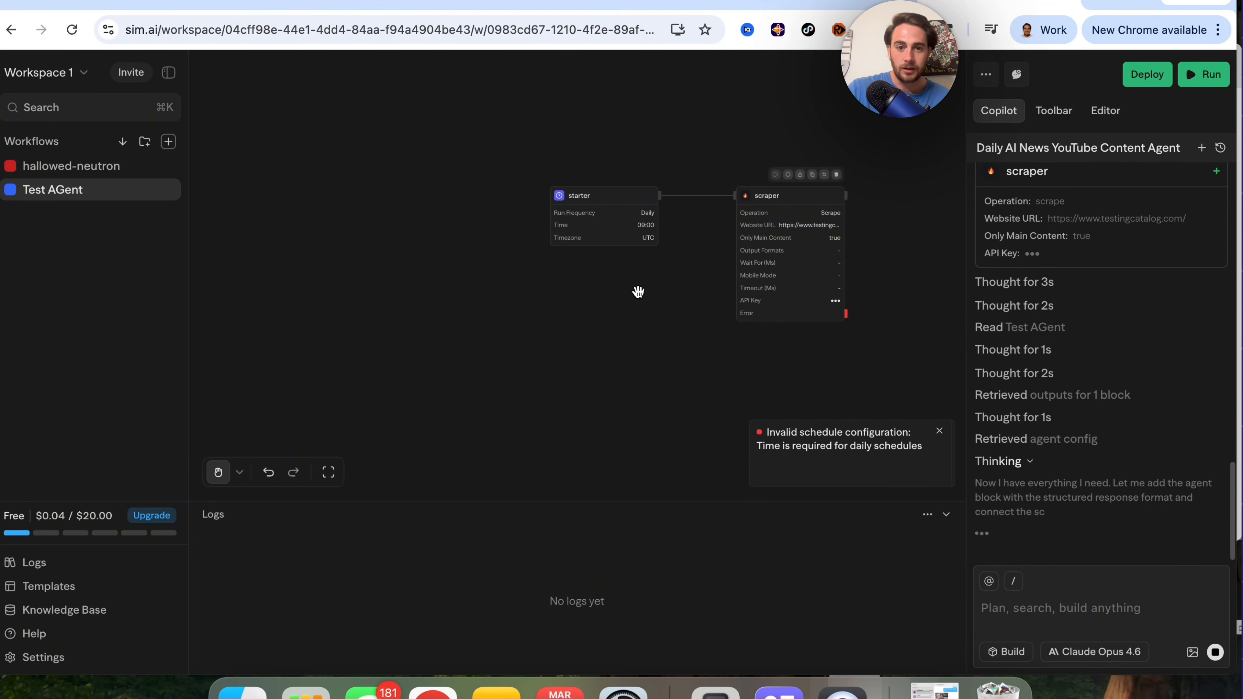
Review the starter block's schedule settings and the scraper block's operation, website URL and content options
{"action": "left_click", "coordinate": [605, 244]}
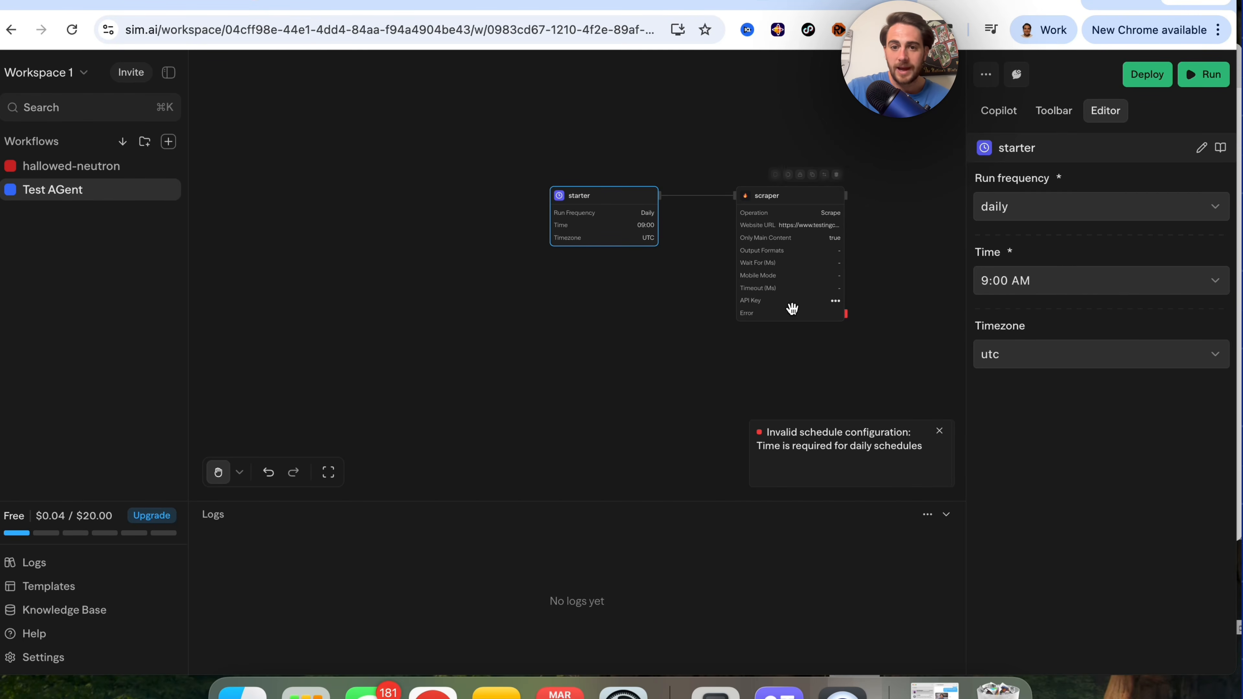
{"action": "left_click", "coordinate": [792, 285]}
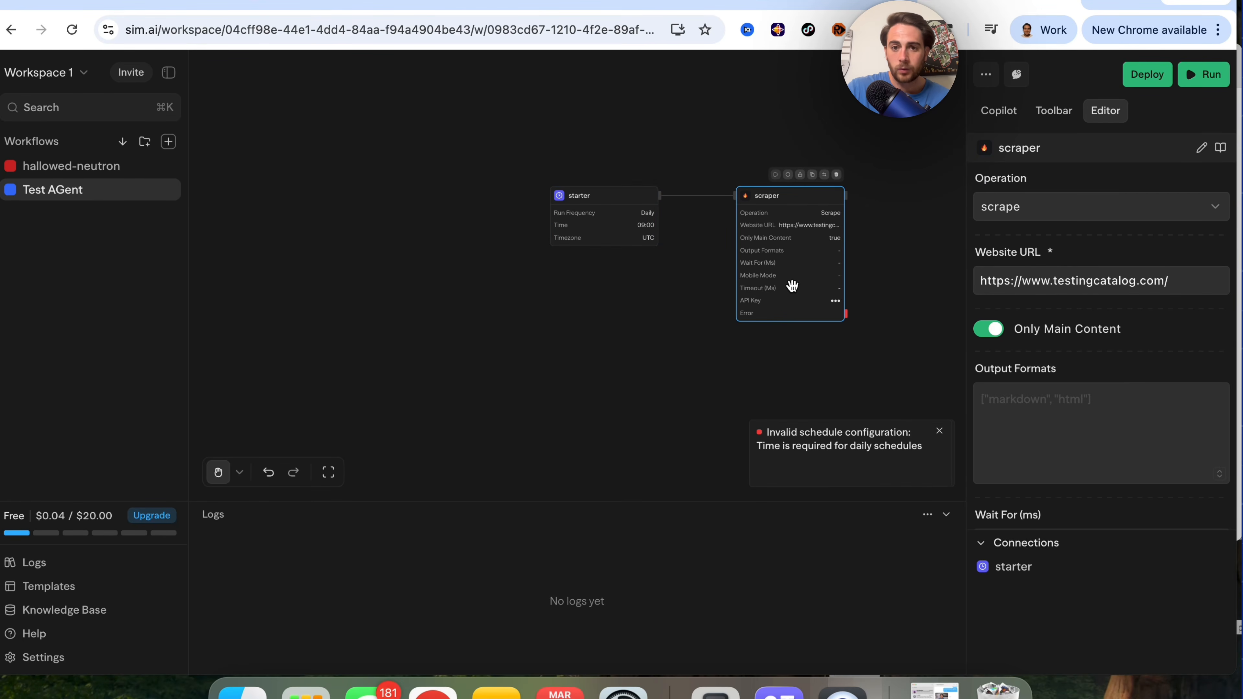
{"action": "left_click", "coordinate": [1055, 217]}
{"action": "left_click", "coordinate": [1055, 216]}
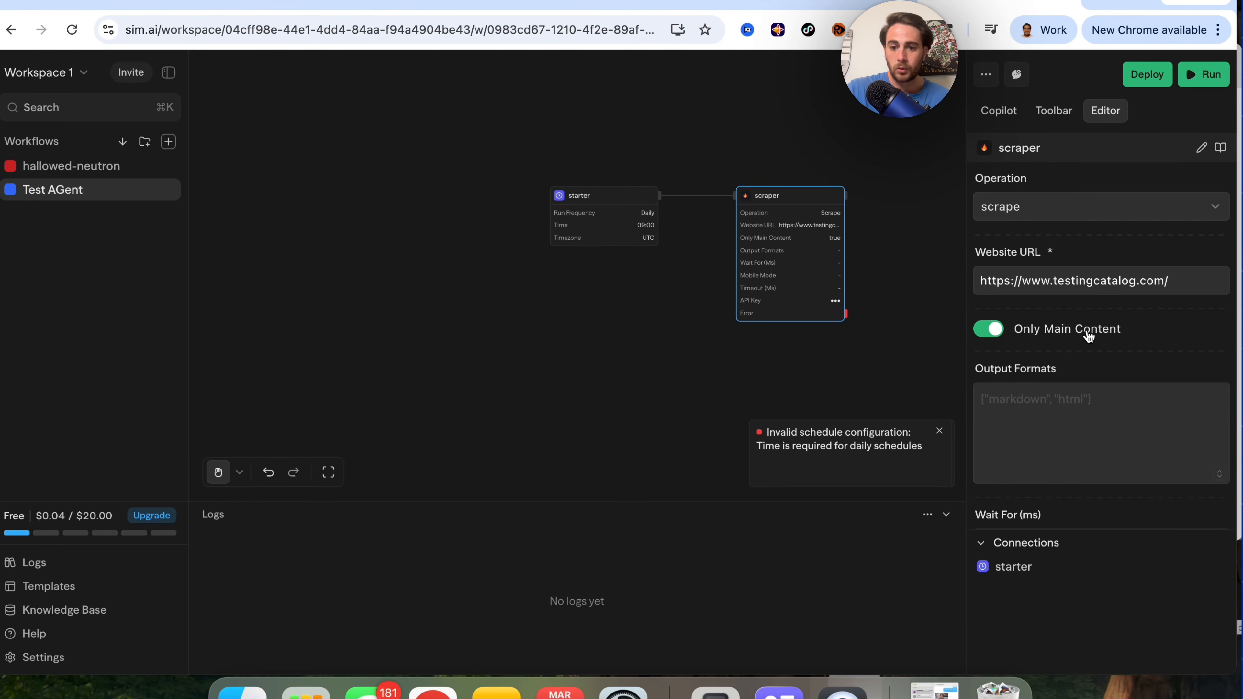
{"action": "scroll", "coordinate": [1069, 499], "scroll_direction": "down", "scroll_amount": 1}
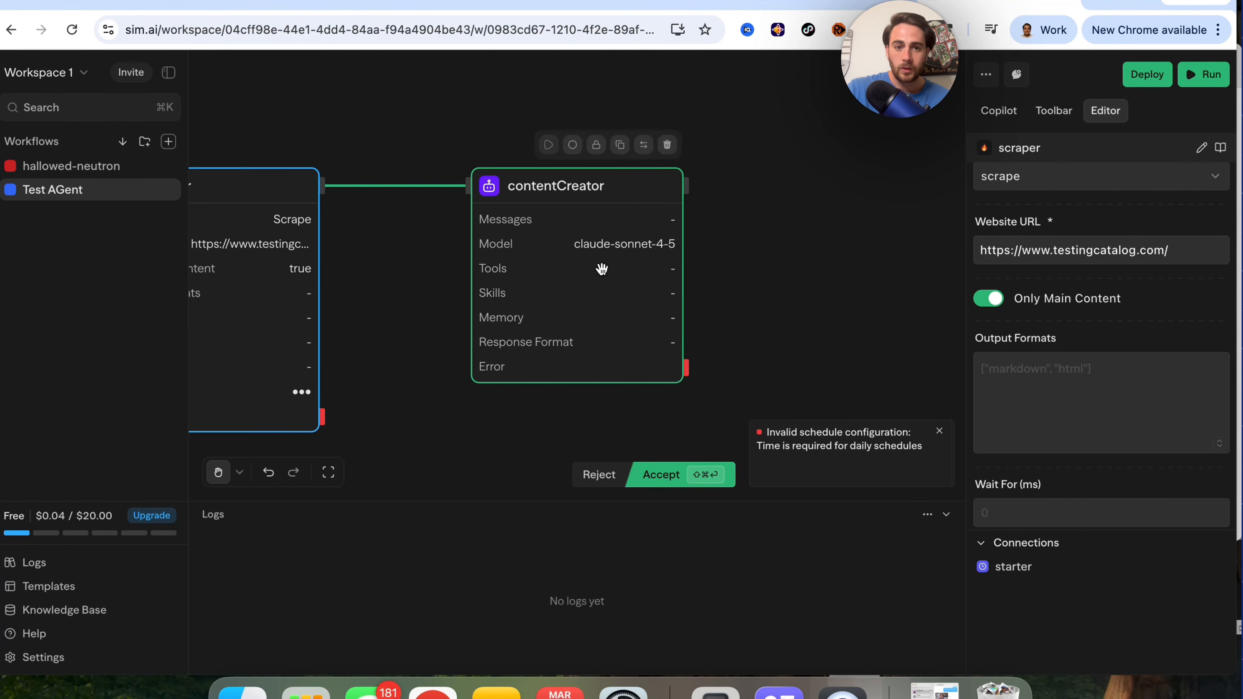
Accept the Copilot's contentCreator block and review its model, tools, skills, memory and response format settings
{"action": "left_click", "coordinate": [675, 475]}
{"action": "left_click", "coordinate": [578, 310]}
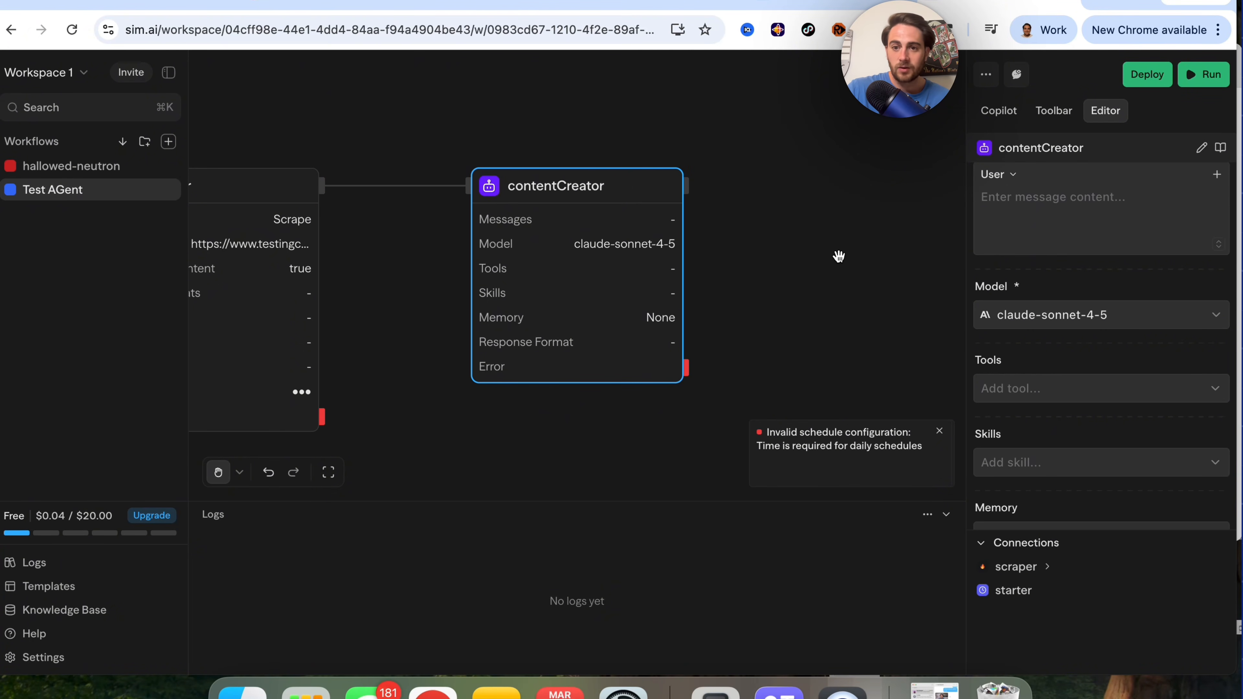
{"action": "left_click", "coordinate": [1087, 395]}
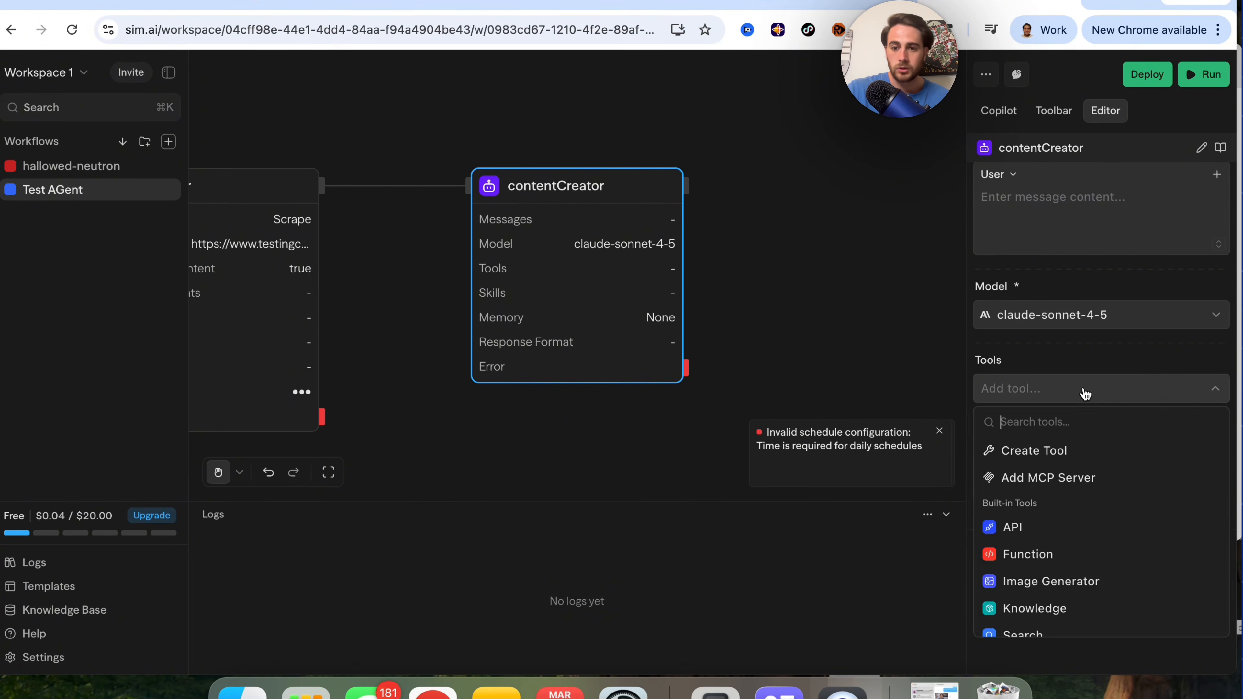
{"action": "left_click", "coordinate": [1085, 395]}
{"action": "left_click", "coordinate": [1063, 461]}
{"action": "left_click", "coordinate": [1064, 462]}
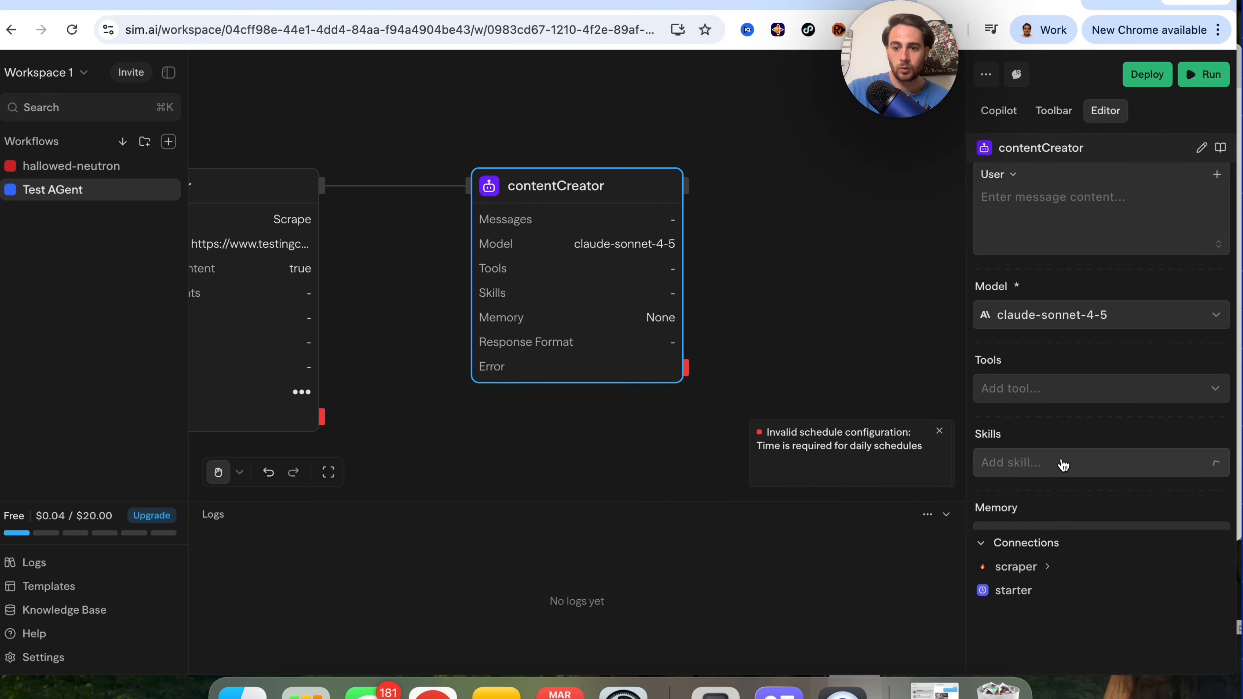
{"action": "scroll", "coordinate": [1064, 464], "scroll_direction": "down", "scroll_amount": 1}
{"action": "scroll", "coordinate": [1057, 470], "scroll_direction": "down", "scroll_amount": 2}
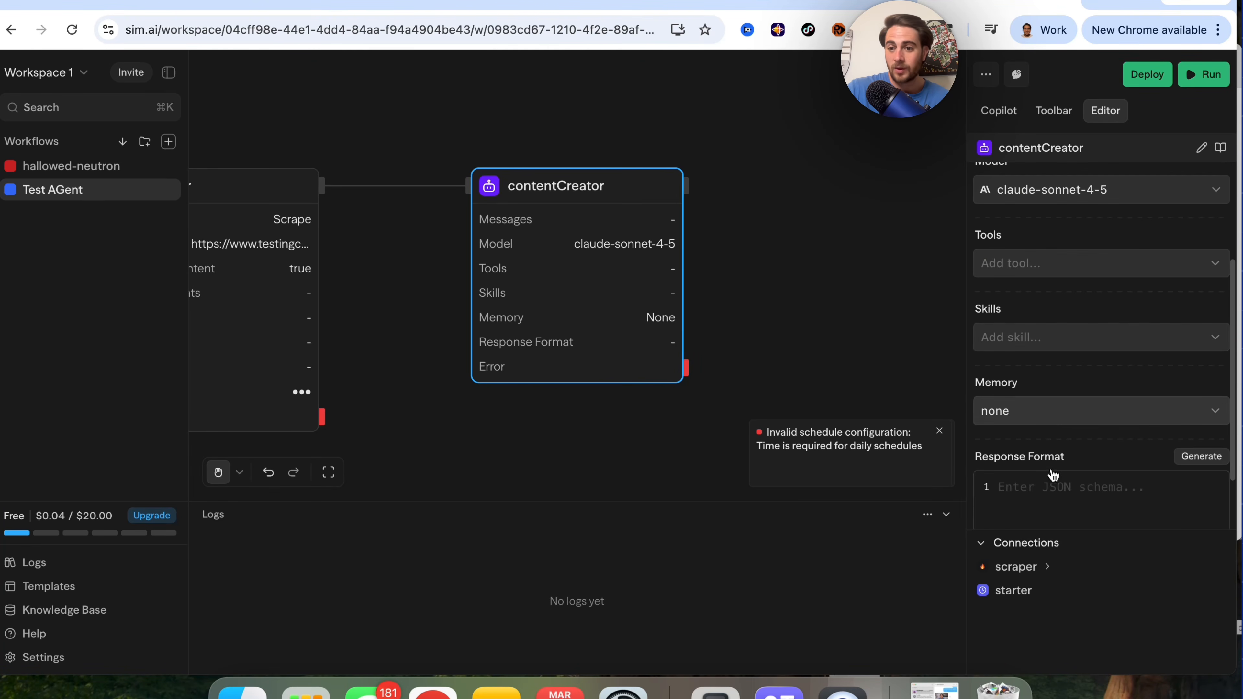
{"action": "scroll", "coordinate": [1074, 410], "scroll_direction": "down", "scroll_amount": 2}
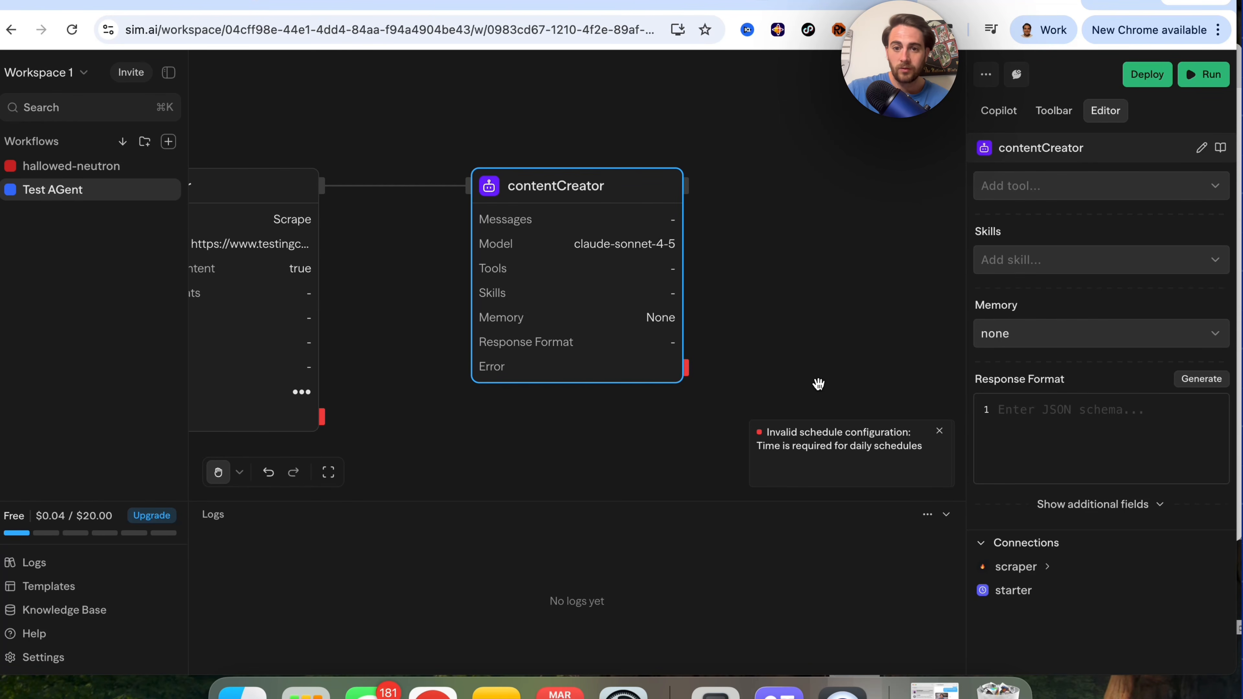
Accept the Copilot's pending workflow change and review the contentCreator block's system and user messages
{"action": "scroll", "coordinate": [818, 384], "scroll_direction": "down", "scroll_amount": 3}
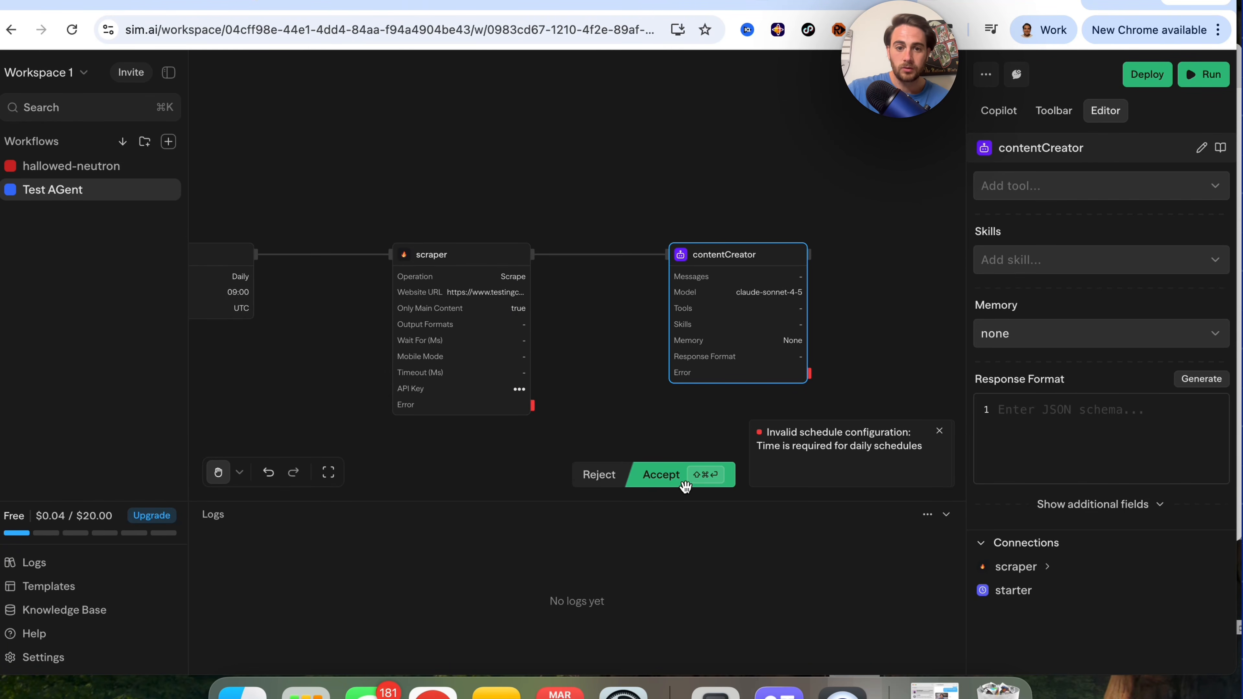
{"action": "left_click", "coordinate": [666, 473]}
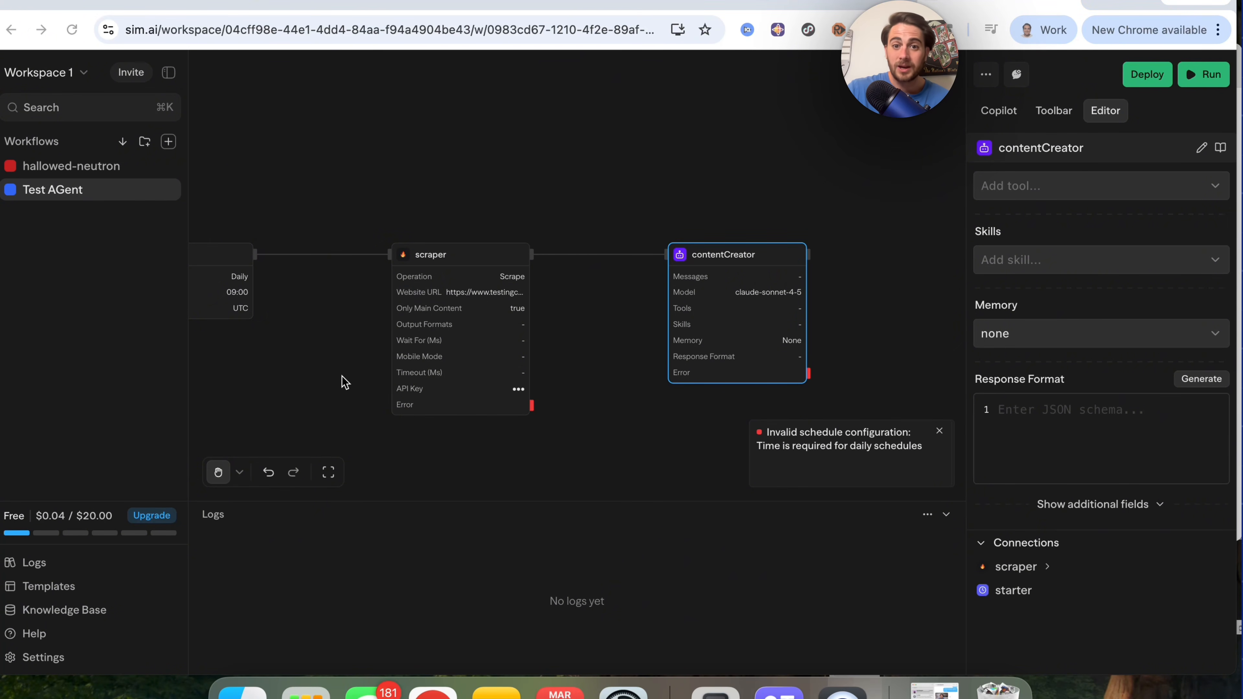
{"action": "scroll", "coordinate": [340, 379], "scroll_direction": "down", "scroll_amount": 5}
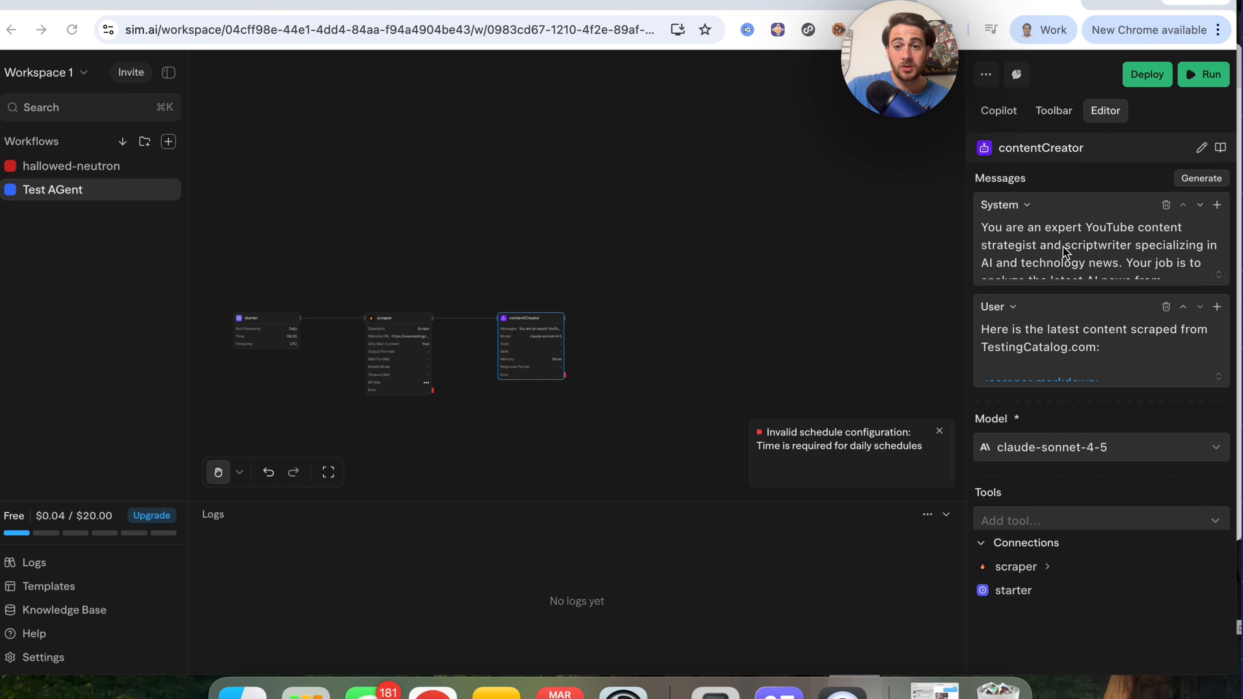
{"action": "scroll", "coordinate": [1063, 250], "scroll_direction": "down", "scroll_amount": 1}
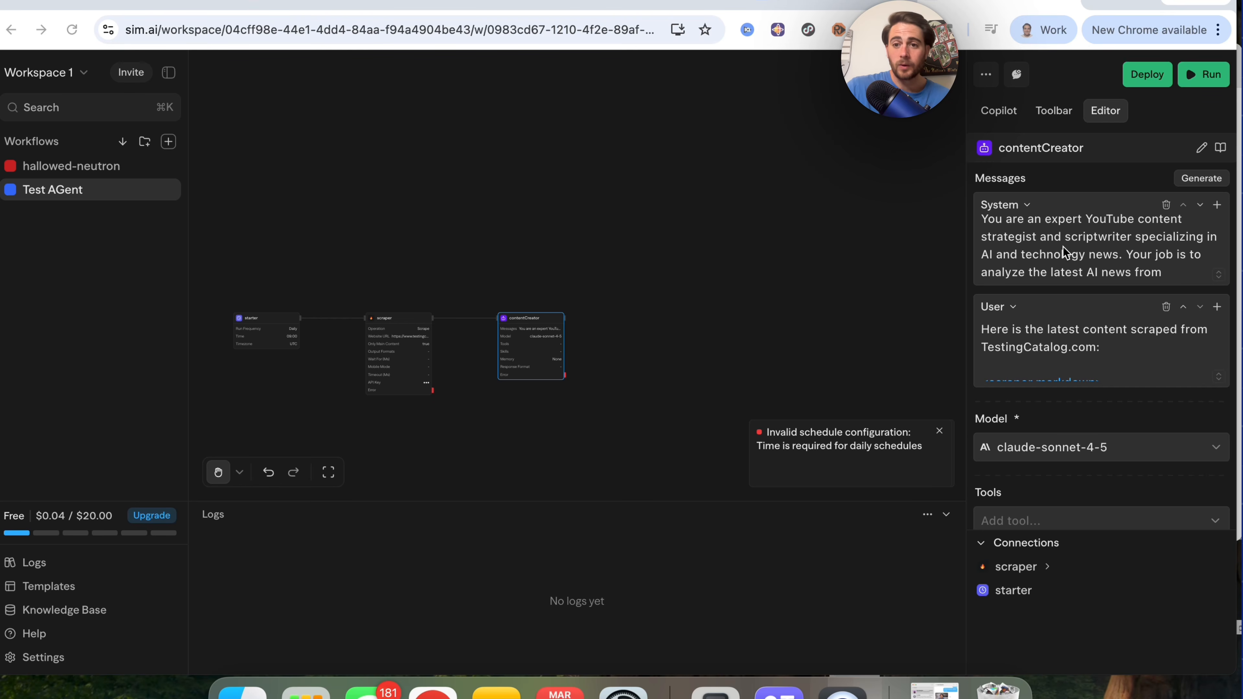
{"action": "scroll", "coordinate": [1075, 340], "scroll_direction": "down", "scroll_amount": 5}
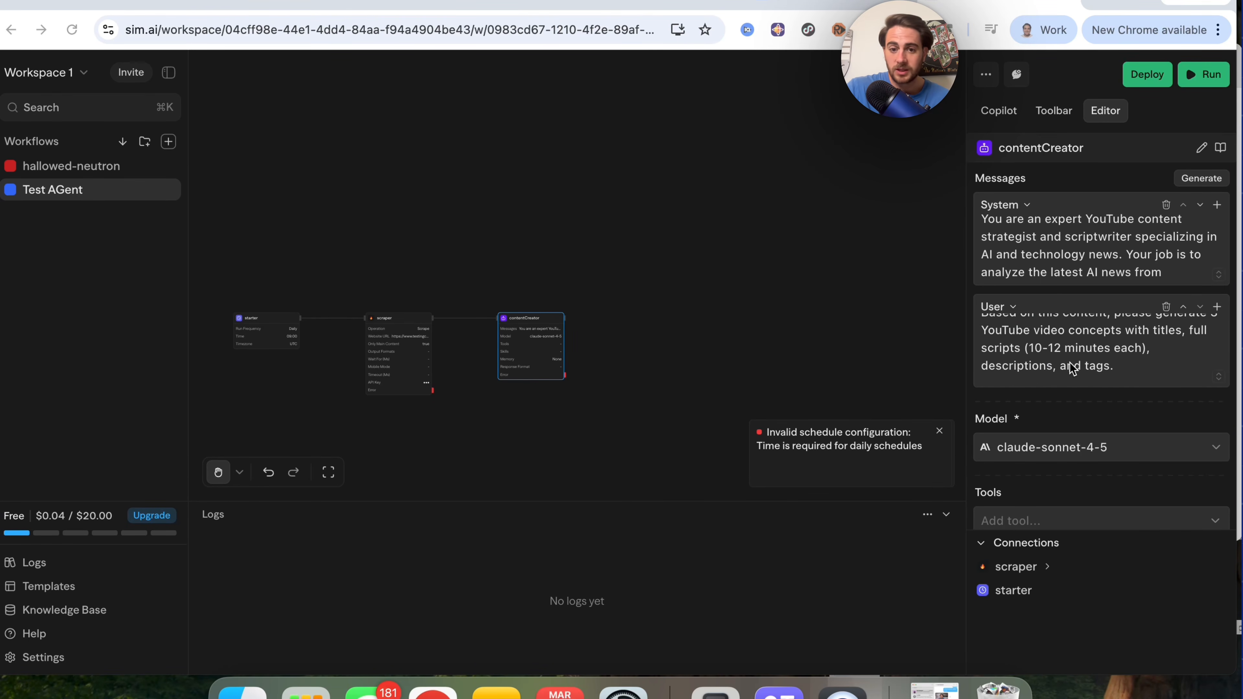
{"action": "scroll", "coordinate": [1068, 423], "scroll_direction": "down", "scroll_amount": 6}
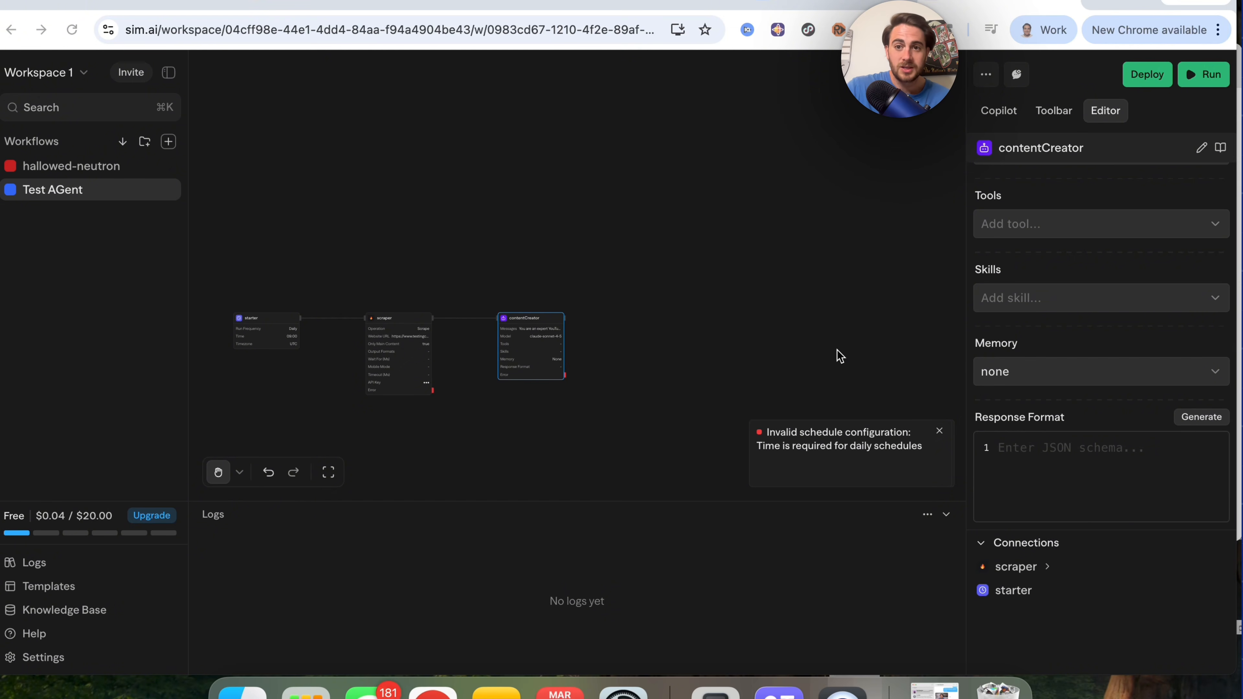
Read the Copilot's closing summary of the workflow's output, its Firecrawl API key requirement and the suggested follow-ups
{"action": "left_click", "coordinate": [1006, 113]}
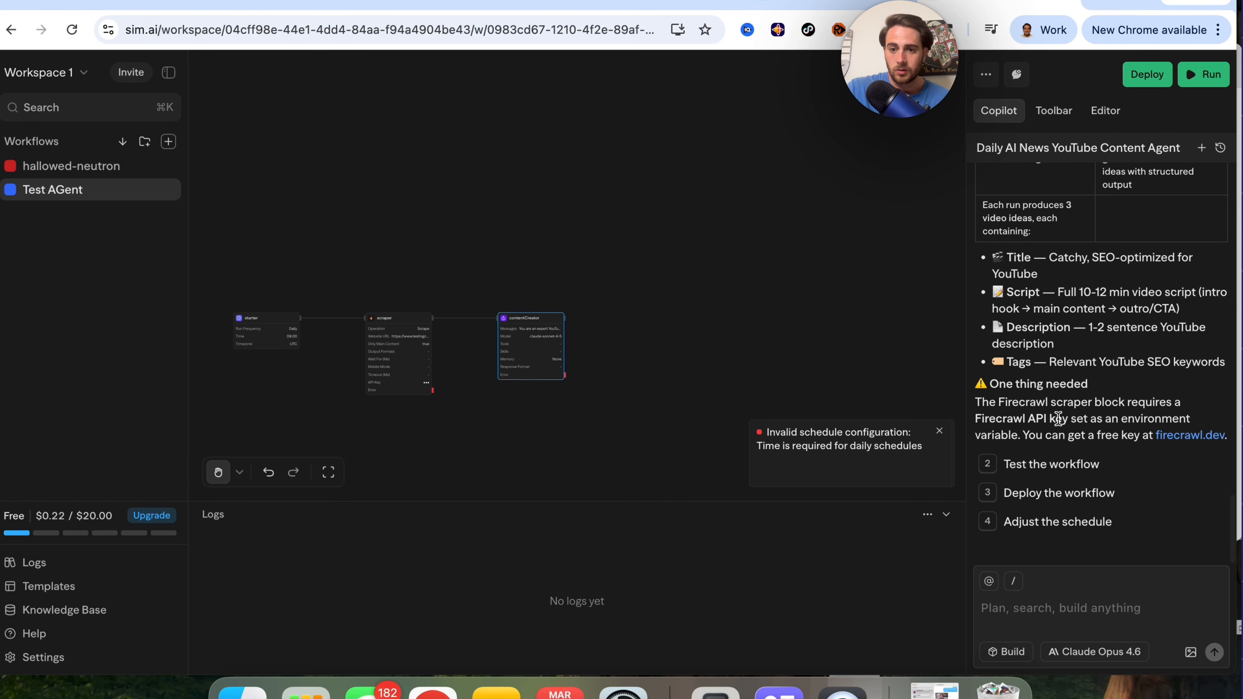
{"action": "left_click_drag", "start_coordinate": [981, 400], "coordinate": [1073, 420]}
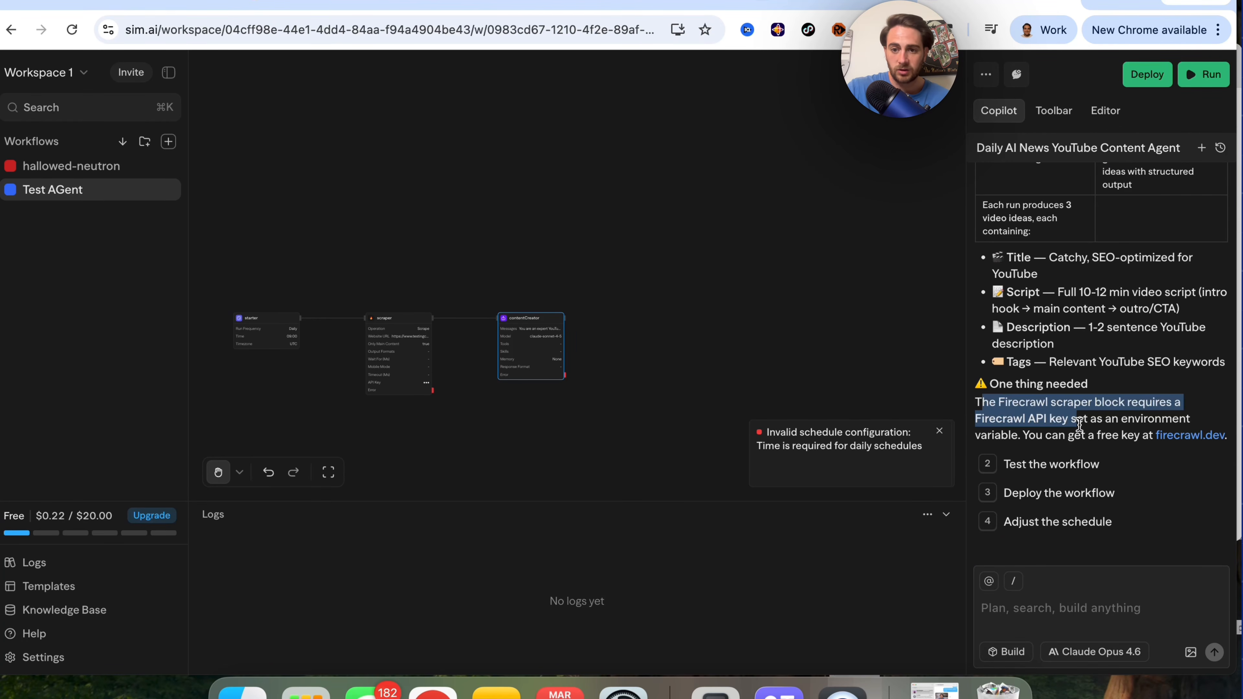
{"action": "left_click", "coordinate": [1045, 421]}
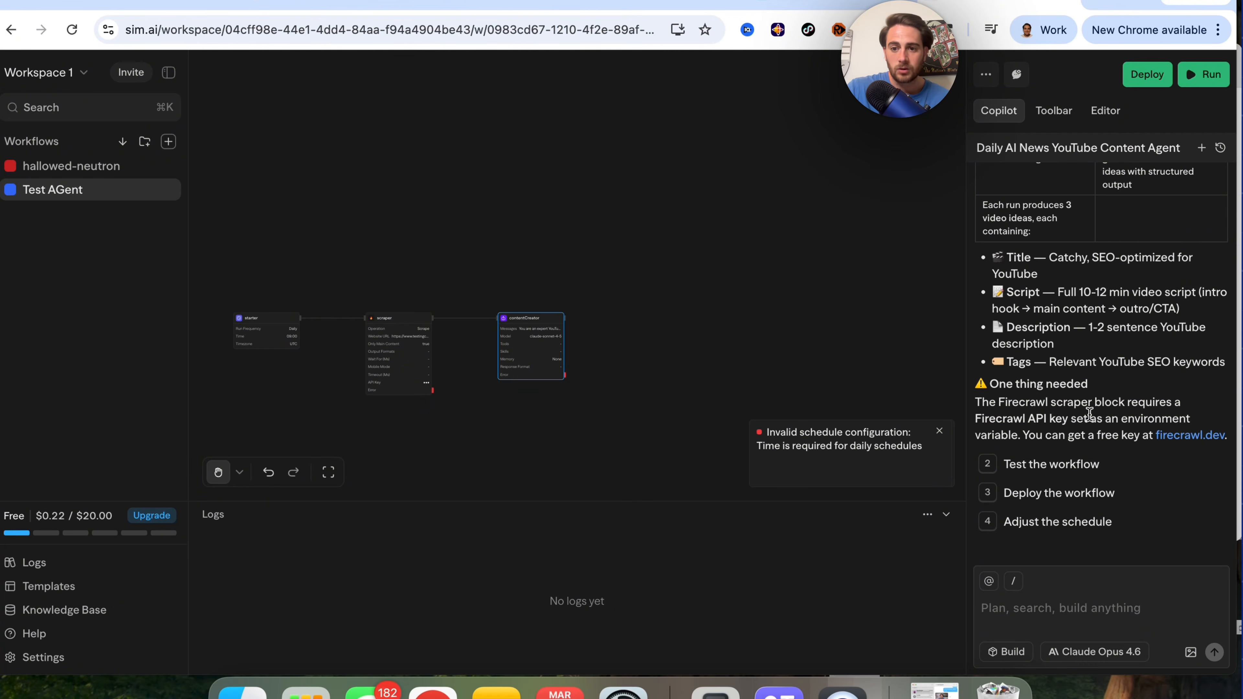
{"action": "scroll", "coordinate": [1082, 490], "scroll_direction": "down", "scroll_amount": 1}
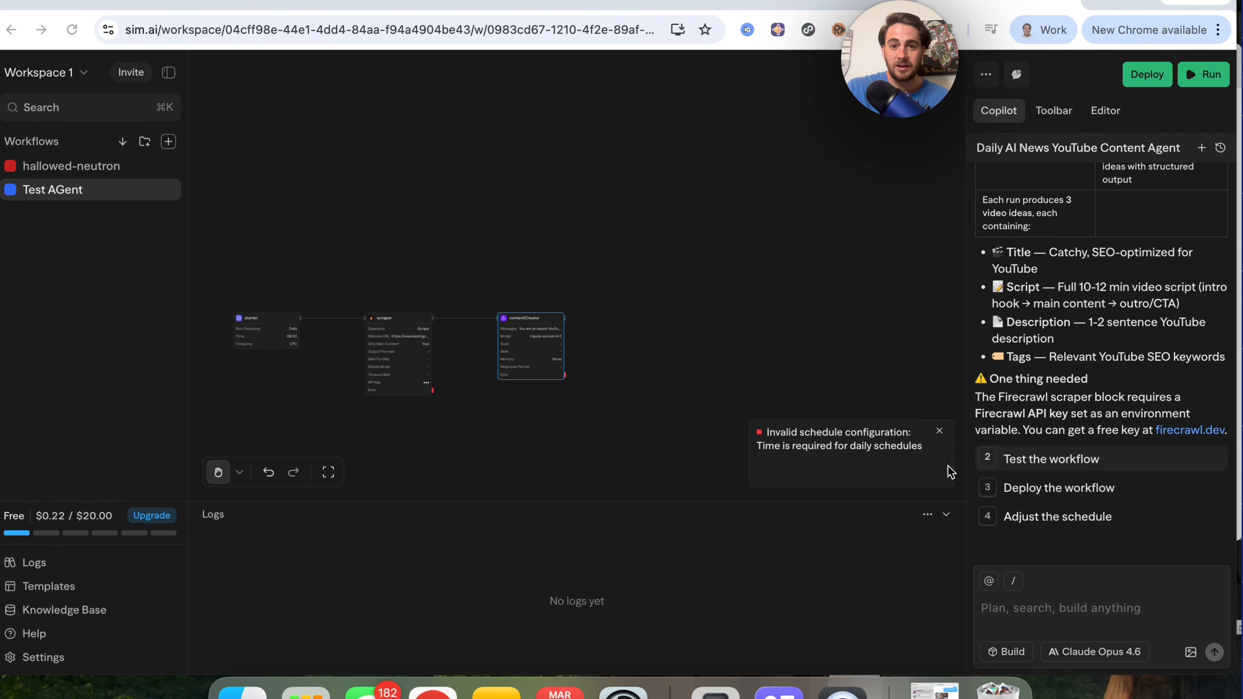
Run the workflow and inspect the logged output of the starter, scraper and contentCreator blocks
{"action": "key", "text": "super+Return"}
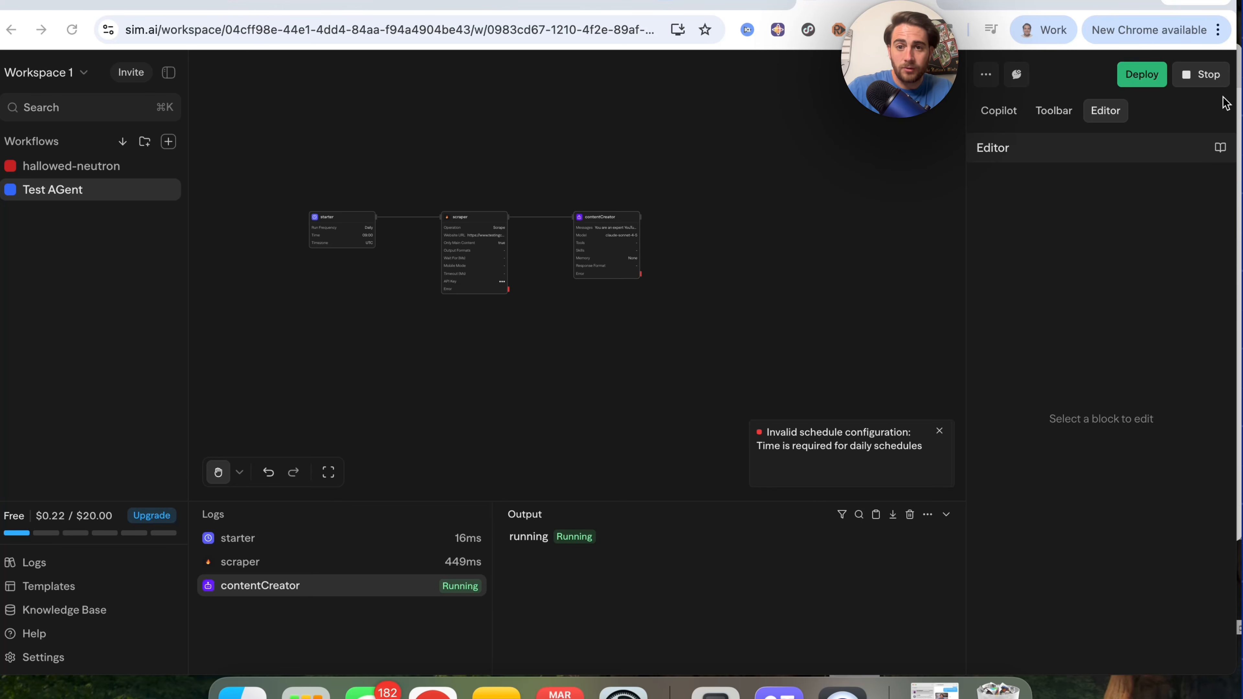
{"action": "left_click", "coordinate": [263, 539]}
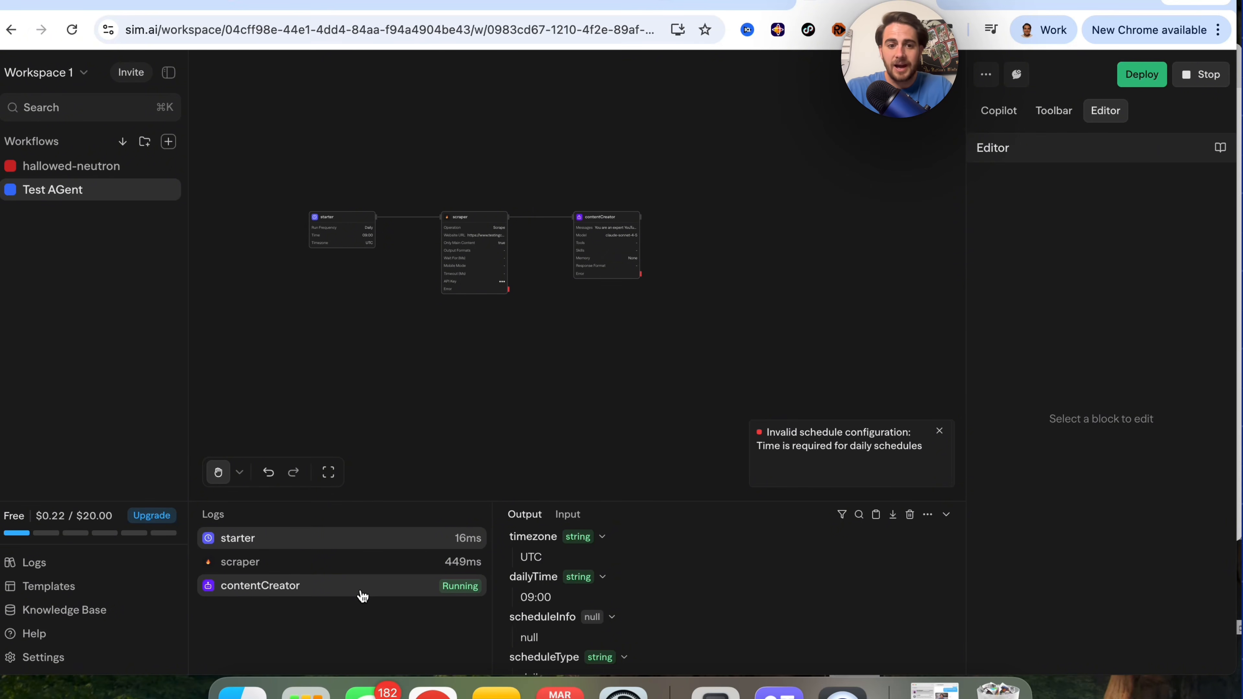
{"action": "left_click", "coordinate": [374, 562]}
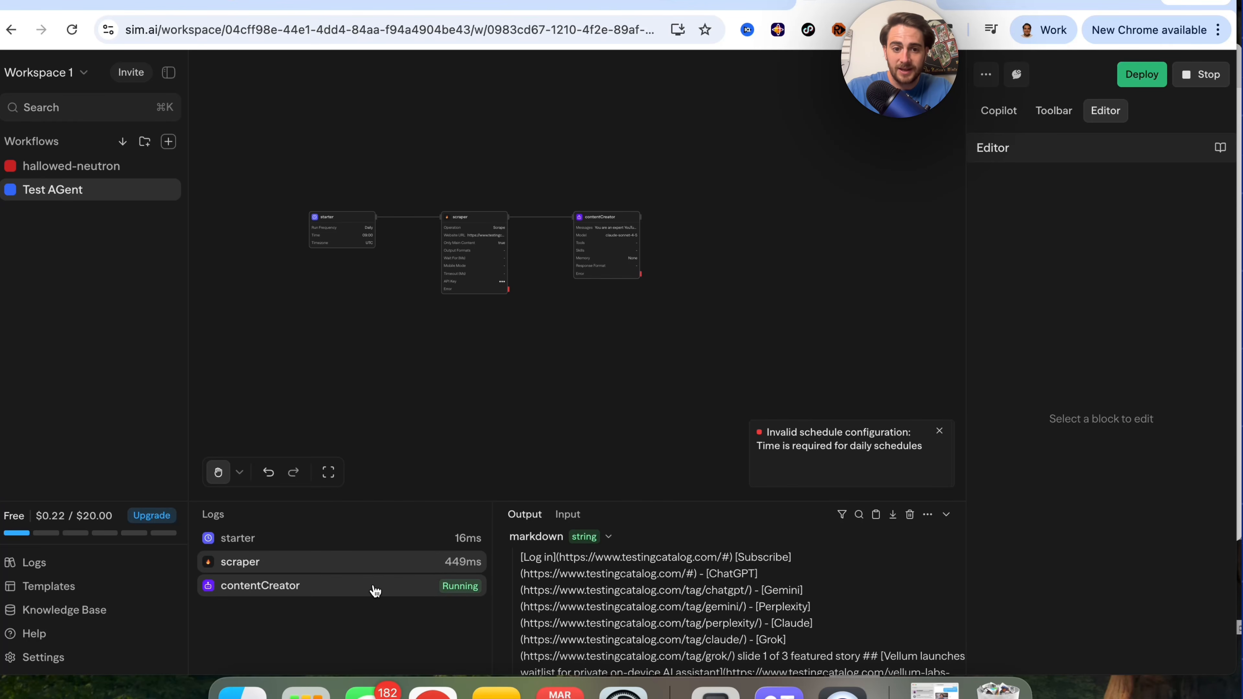
{"action": "left_click", "coordinate": [376, 591]}
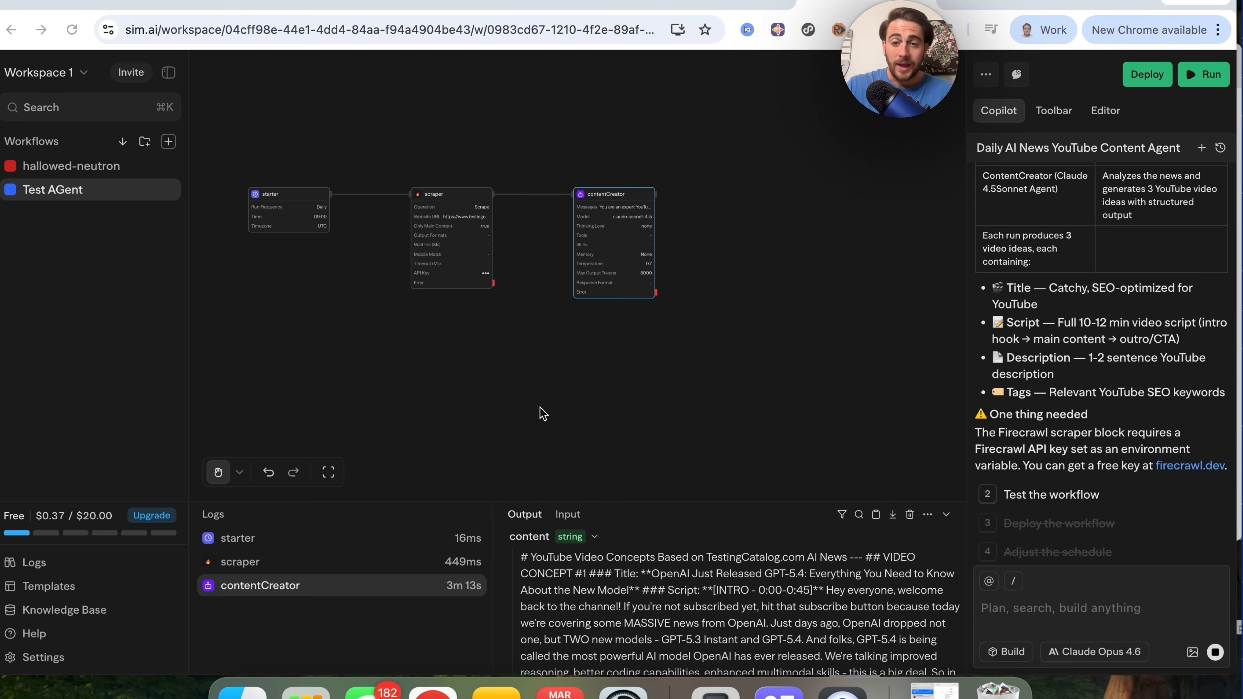
Look through the contentCreator block's generated output in the run log and copy it
{"action": "scroll", "coordinate": [542, 411], "scroll_direction": "down", "scroll_amount": 1}
{"action": "scroll", "coordinate": [623, 610], "scroll_direction": "down", "scroll_amount": 1}
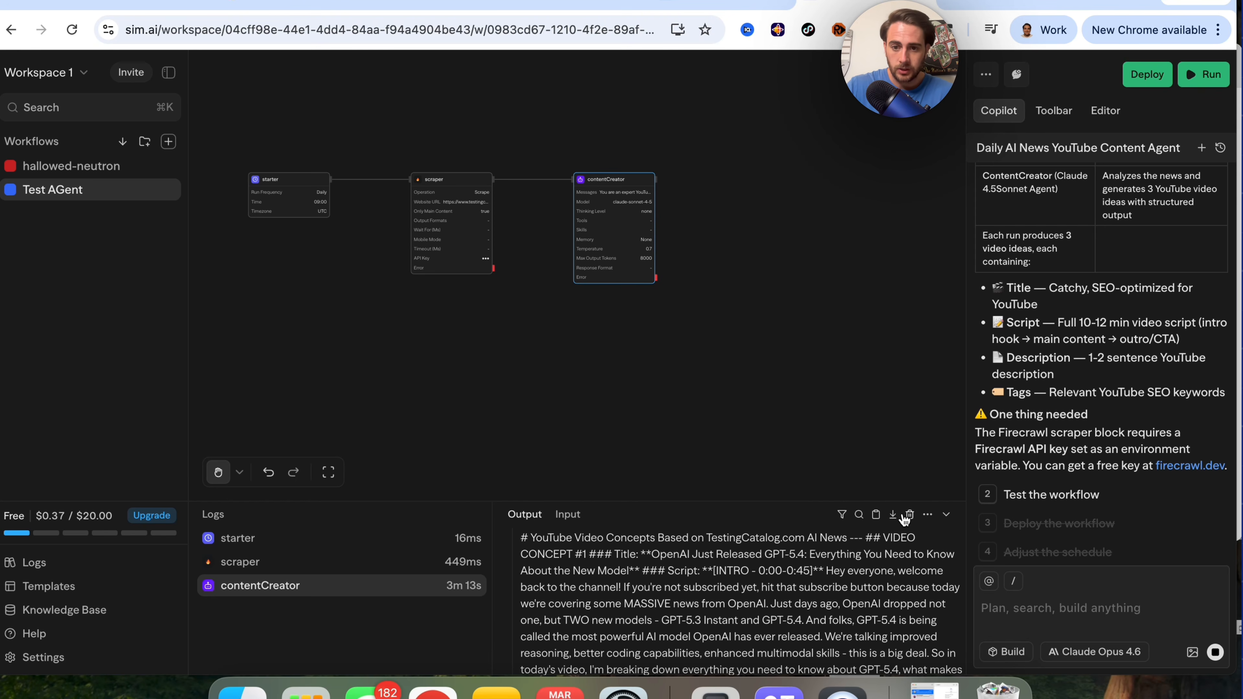
{"action": "left_click", "coordinate": [876, 516]}
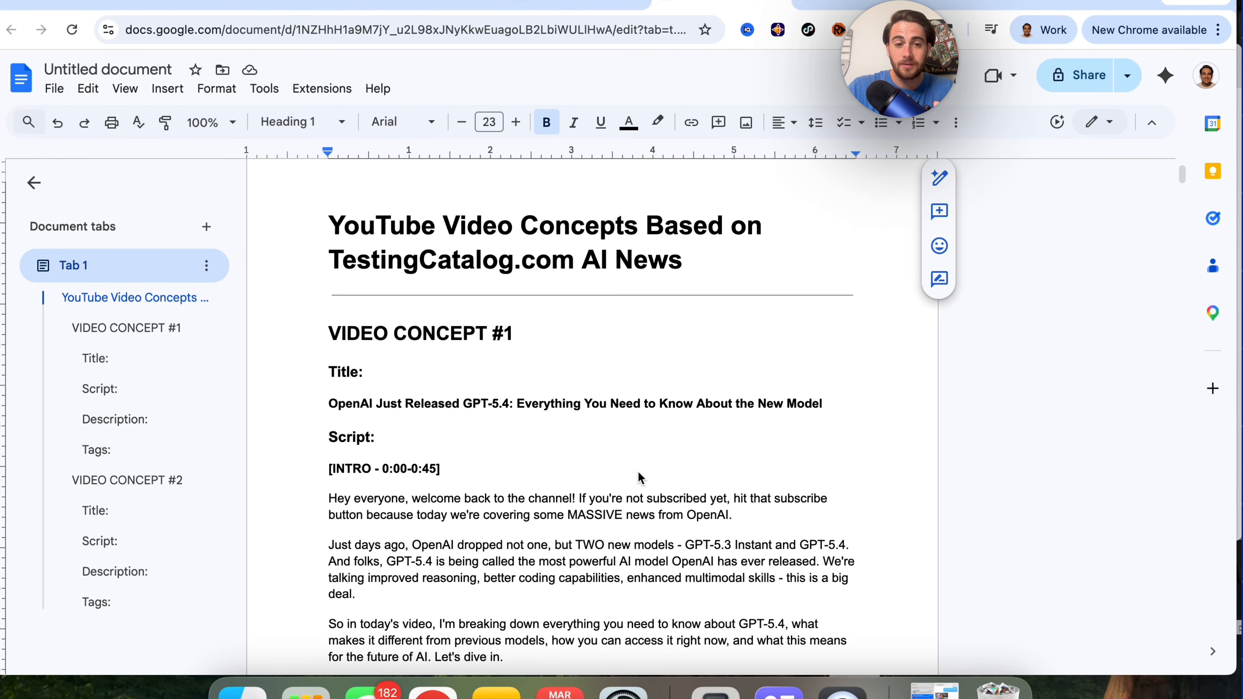
Read through the title and script of VIDEO CONCEPT #1 in the Google Docs document
{"action": "scroll", "coordinate": [414, 451], "scroll_direction": "down", "scroll_amount": 2}
{"action": "triple_click", "coordinate": [401, 340]}
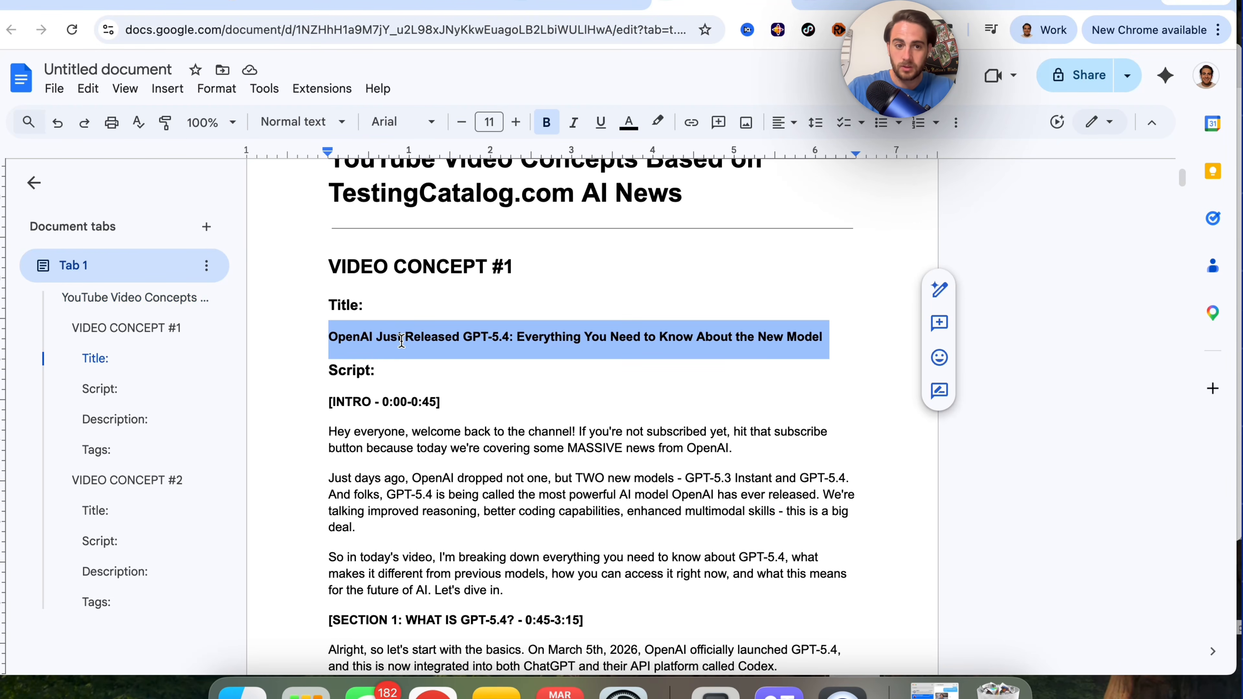
{"action": "scroll", "coordinate": [420, 399], "scroll_direction": "down", "scroll_amount": 15}
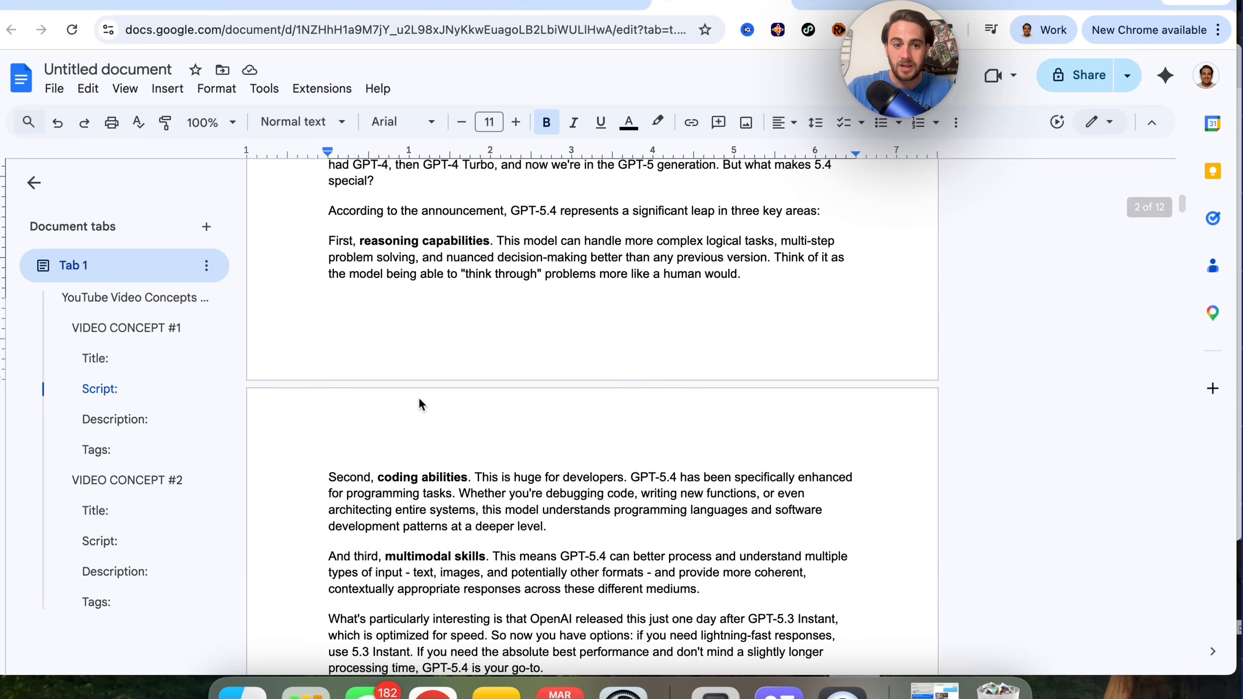
{"action": "scroll", "coordinate": [420, 399], "scroll_direction": "down", "scroll_amount": 10}
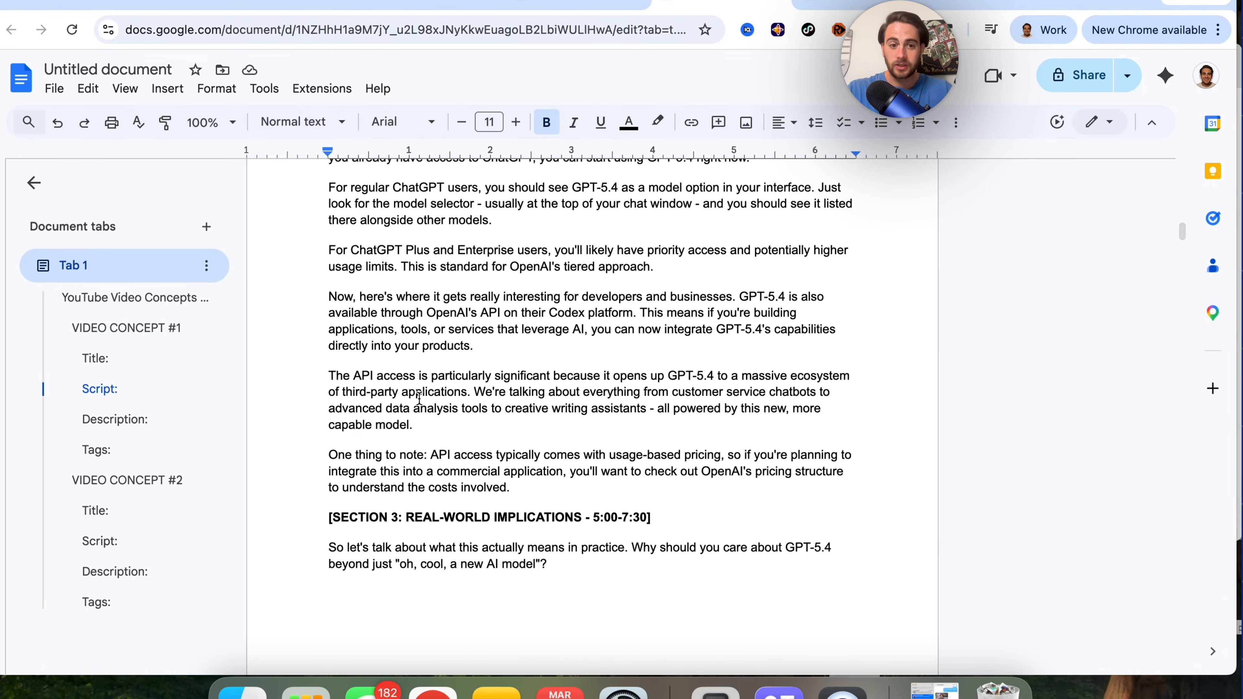
{"action": "scroll", "coordinate": [419, 399], "scroll_direction": "down", "scroll_amount": 7}
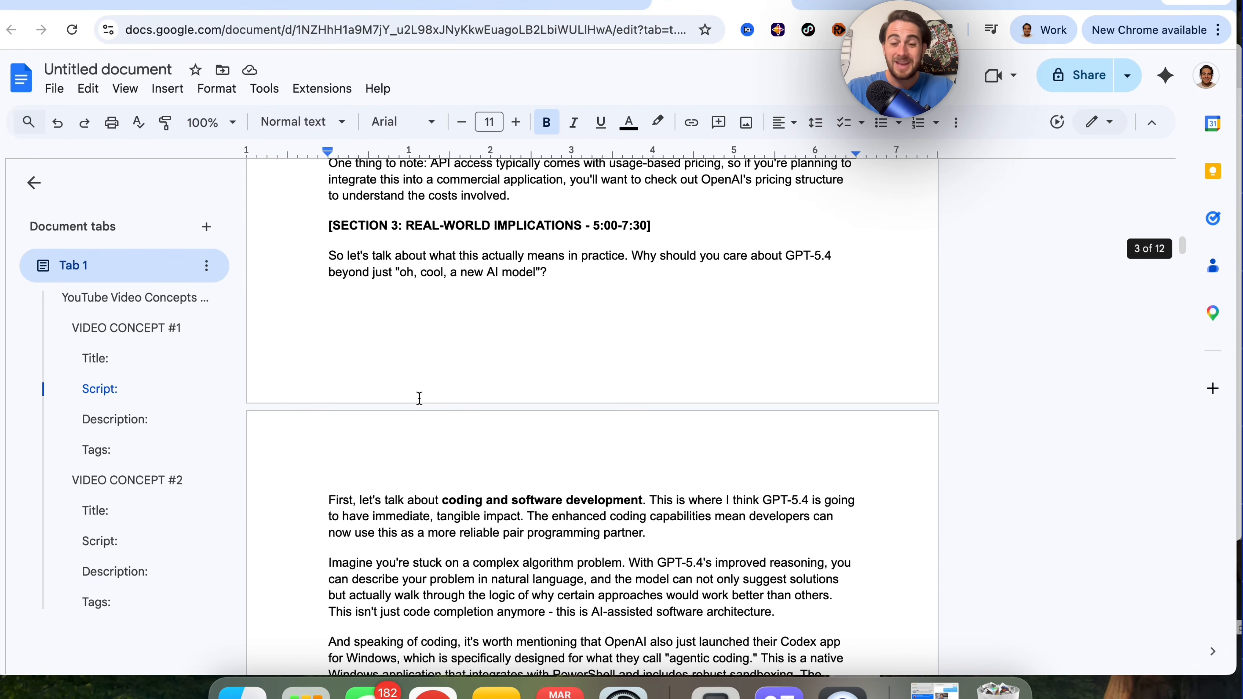
{"action": "scroll", "coordinate": [420, 399], "scroll_direction": "down", "scroll_amount": 14}
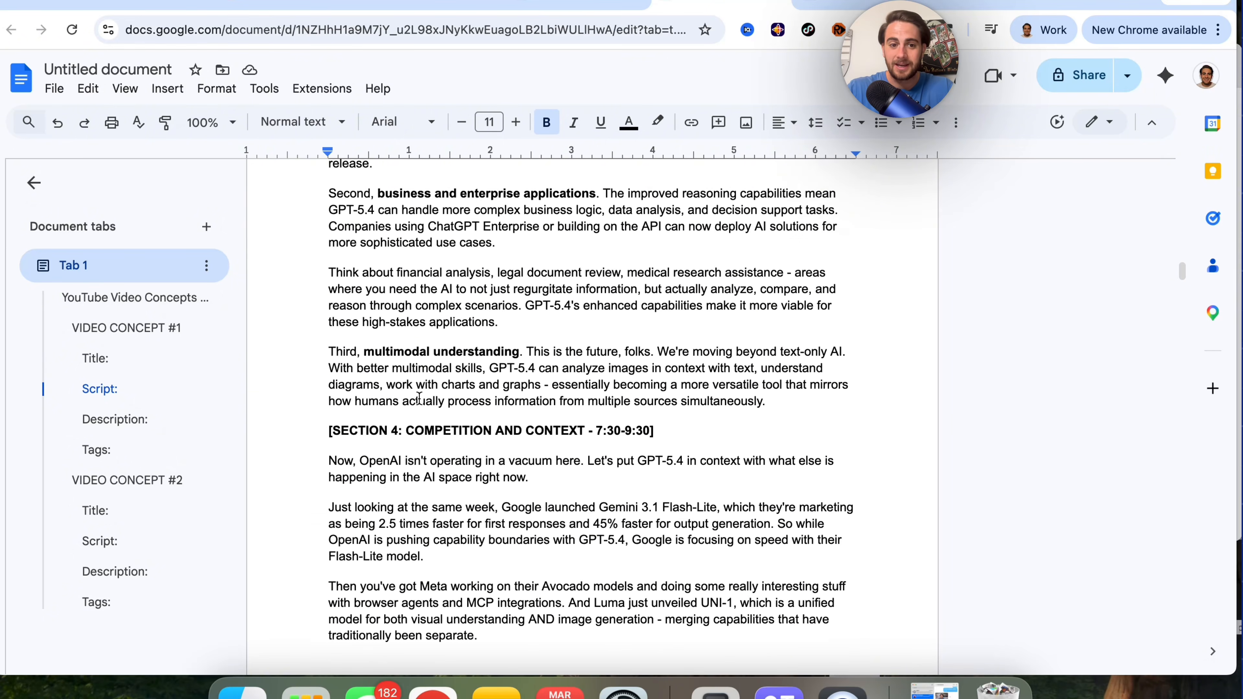
{"action": "scroll", "coordinate": [420, 399], "scroll_direction": "down", "scroll_amount": 18}
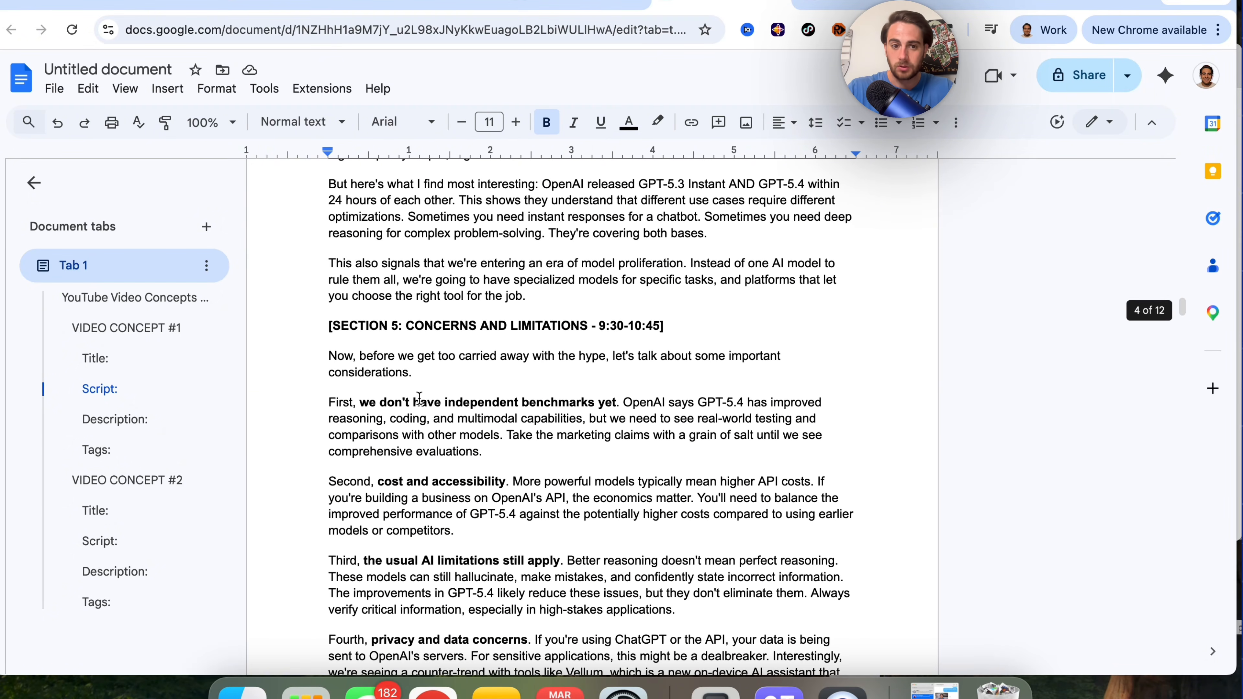
{"action": "scroll", "coordinate": [420, 399], "scroll_direction": "down", "scroll_amount": 20}
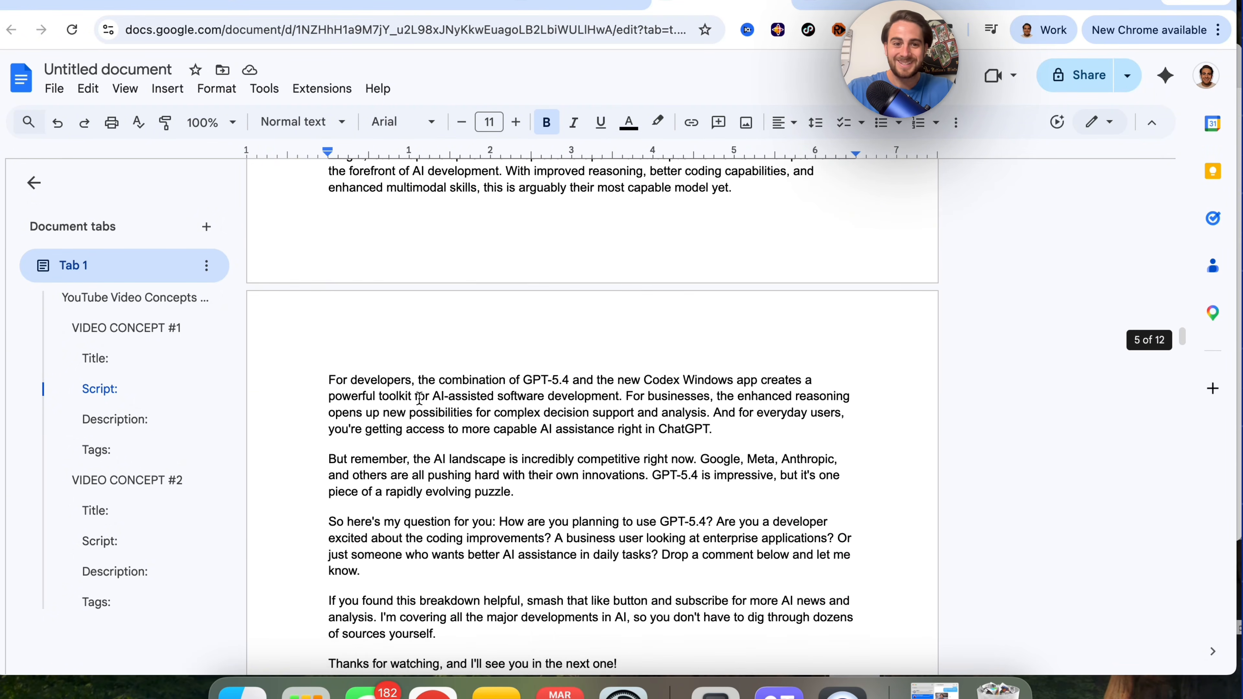
Read through the rest of VIDEO CONCEPT #1, covering the end of its script, the description and the tags
{"action": "scroll", "coordinate": [419, 399], "scroll_direction": "down", "scroll_amount": 7}
{"action": "triple_click", "coordinate": [384, 450]}
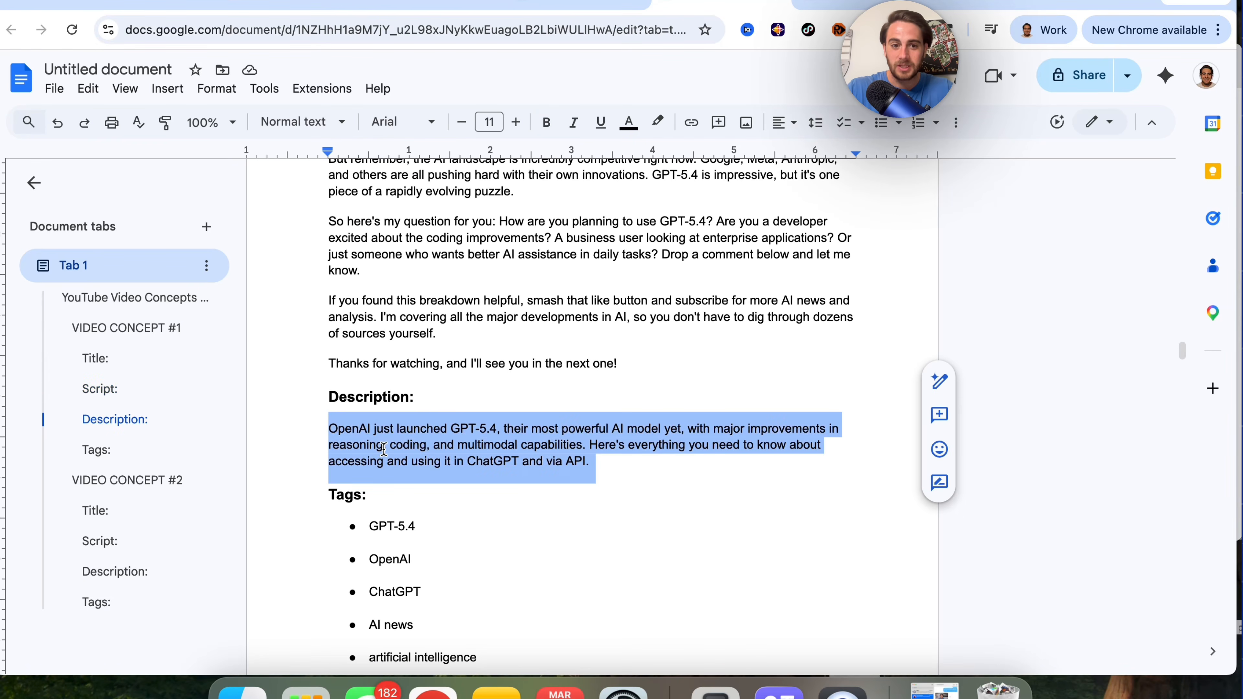
{"action": "scroll", "coordinate": [386, 453], "scroll_direction": "down", "scroll_amount": 10}
{"action": "scroll", "coordinate": [385, 456], "scroll_direction": "down", "scroll_amount": 8}
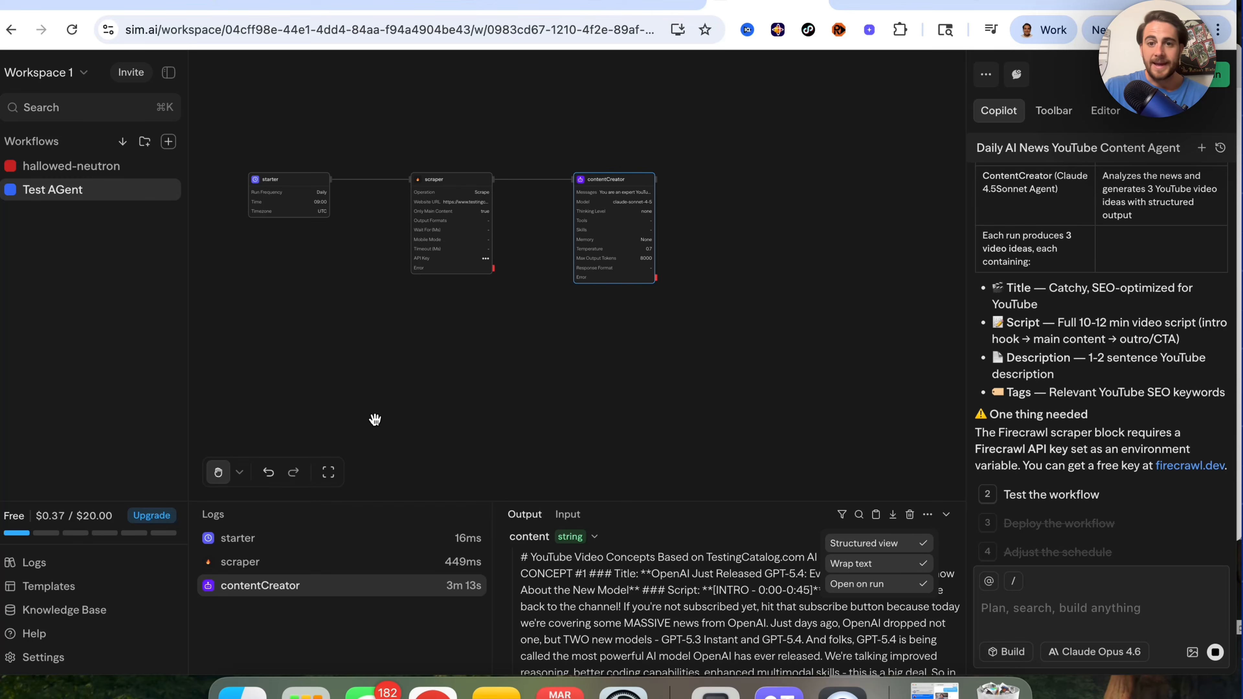
Open the Lead Generation template from Sim's template gallery
{"action": "left_click", "coordinate": [45, 591]}
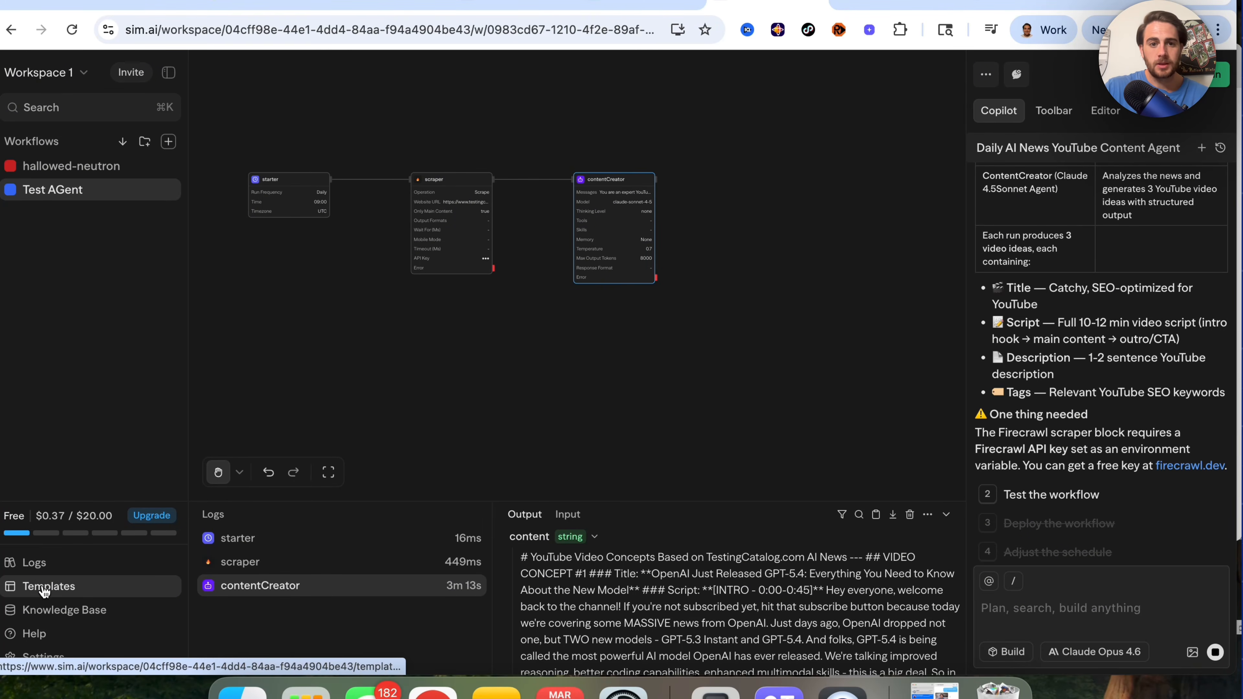
{"action": "left_click", "coordinate": [45, 591]}
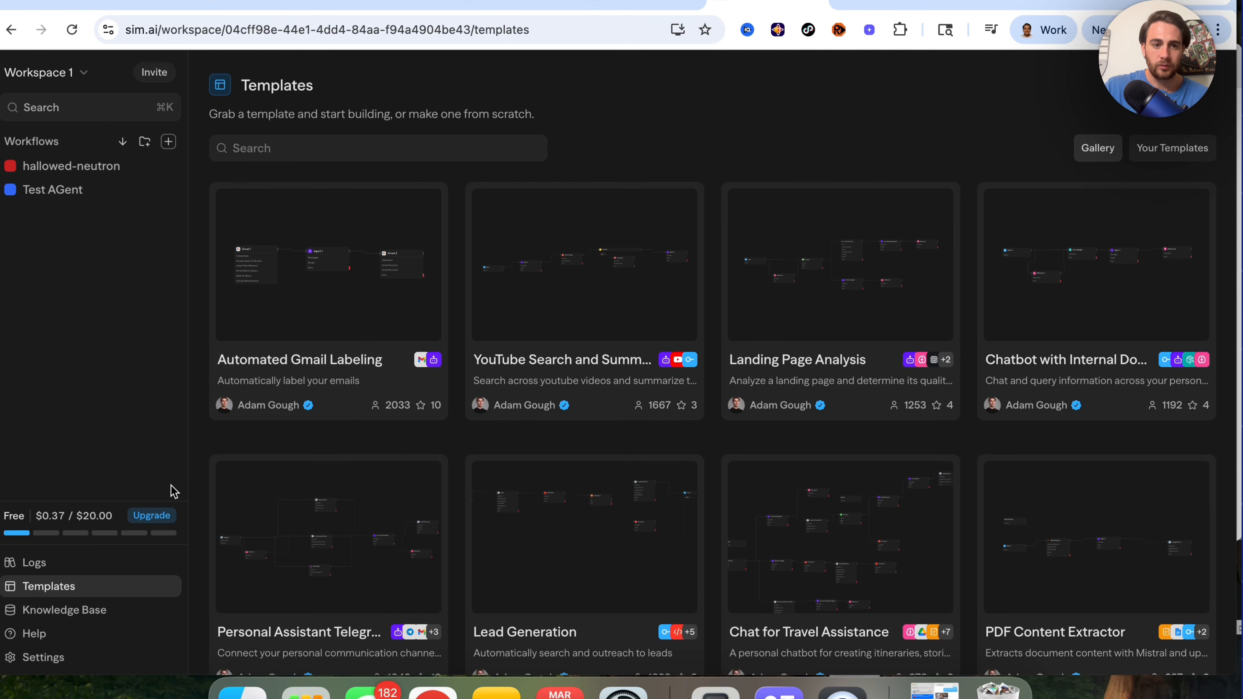
{"action": "left_click", "coordinate": [594, 513]}
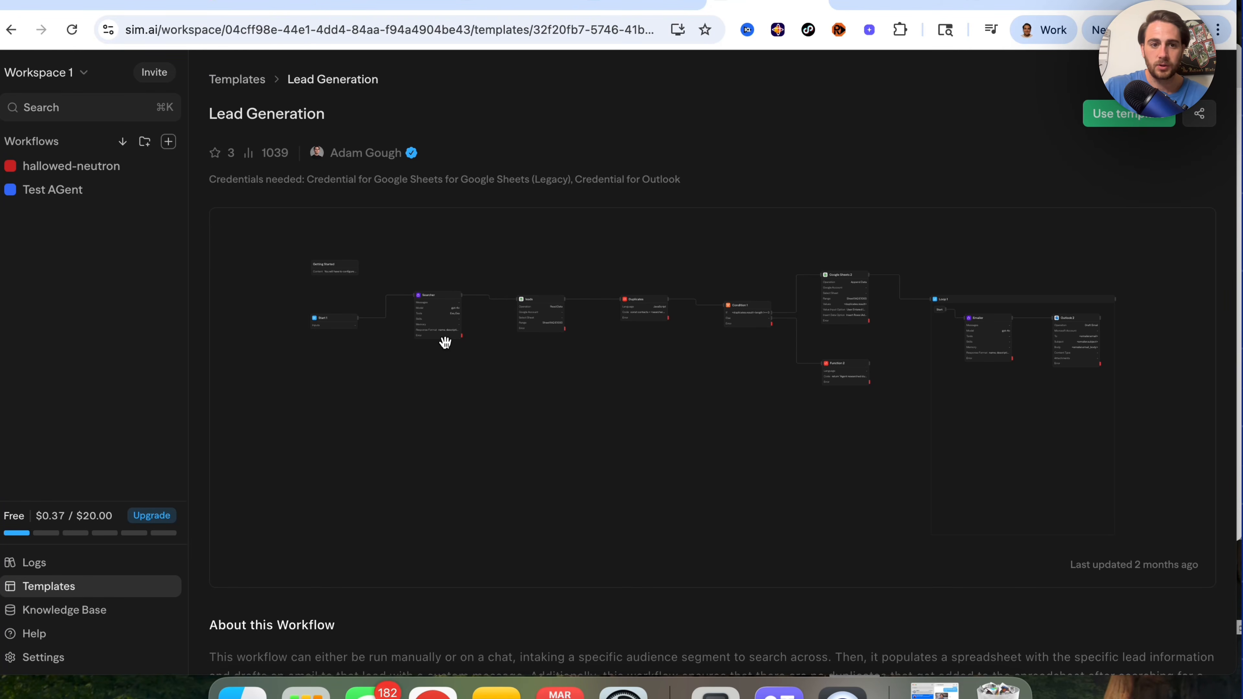
Read the Lead Generation template's workflow description and its note on configuring Google Sheets and Outlook credentials
{"action": "scroll", "coordinate": [445, 441], "scroll_direction": "down", "scroll_amount": 2}
{"action": "scroll", "coordinate": [421, 609], "scroll_direction": "down", "scroll_amount": 5}
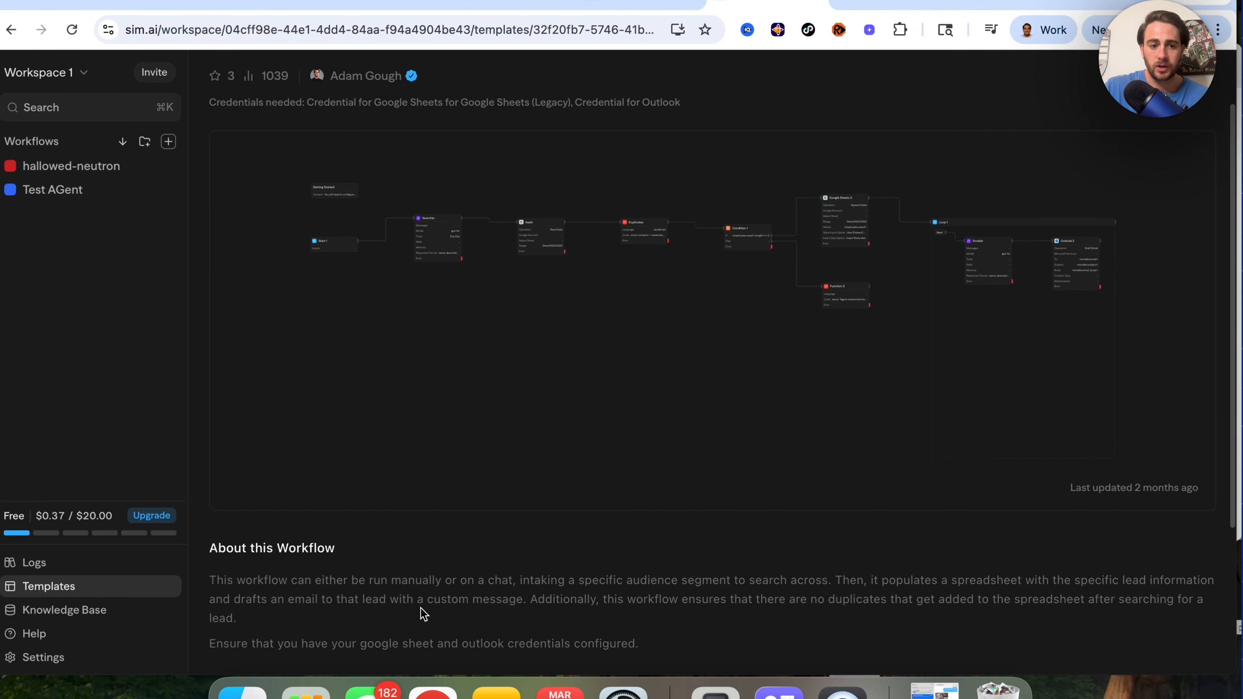
{"action": "scroll", "coordinate": [414, 512], "scroll_direction": "up", "scroll_amount": 2}
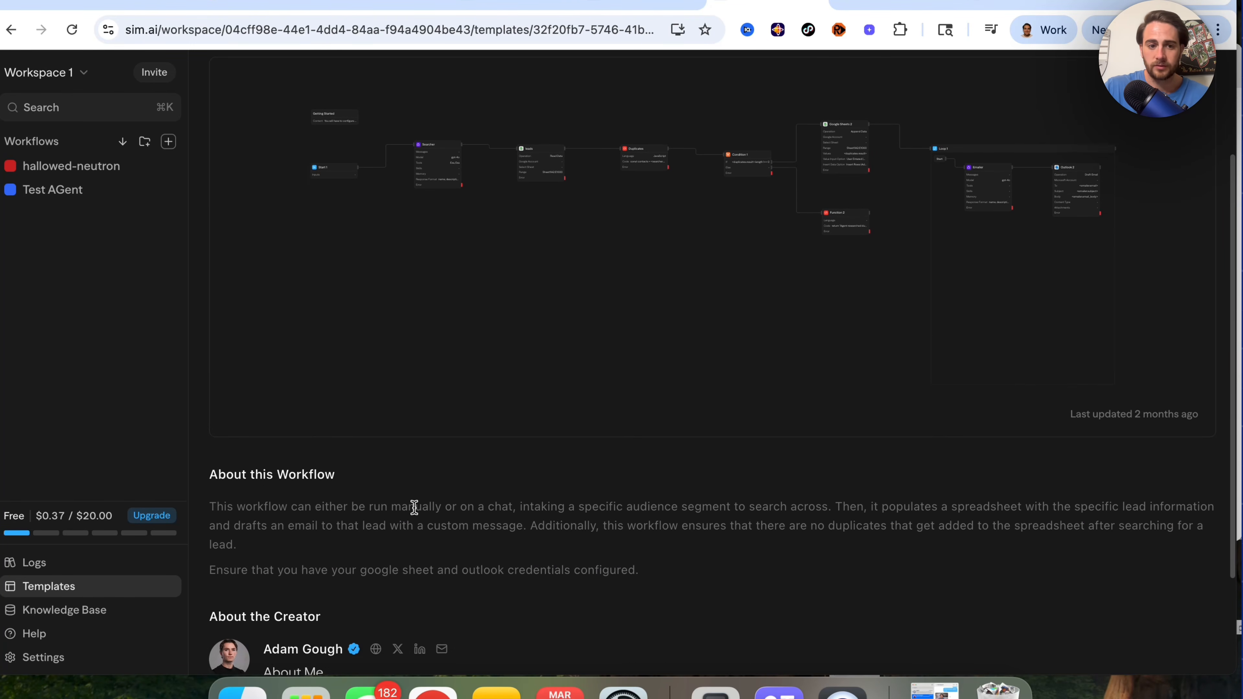
{"action": "triple_click", "coordinate": [326, 538]}
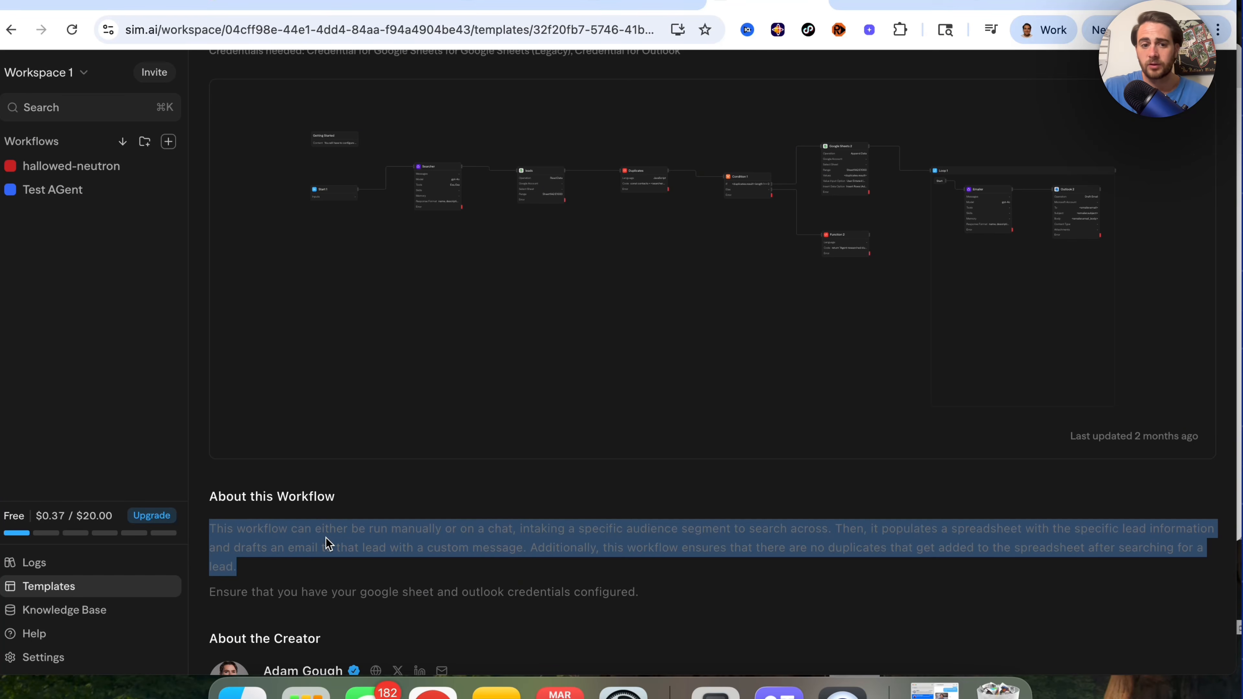
{"action": "scroll", "coordinate": [417, 579], "scroll_direction": "up", "scroll_amount": 1}
{"action": "left_click", "coordinate": [416, 579]}
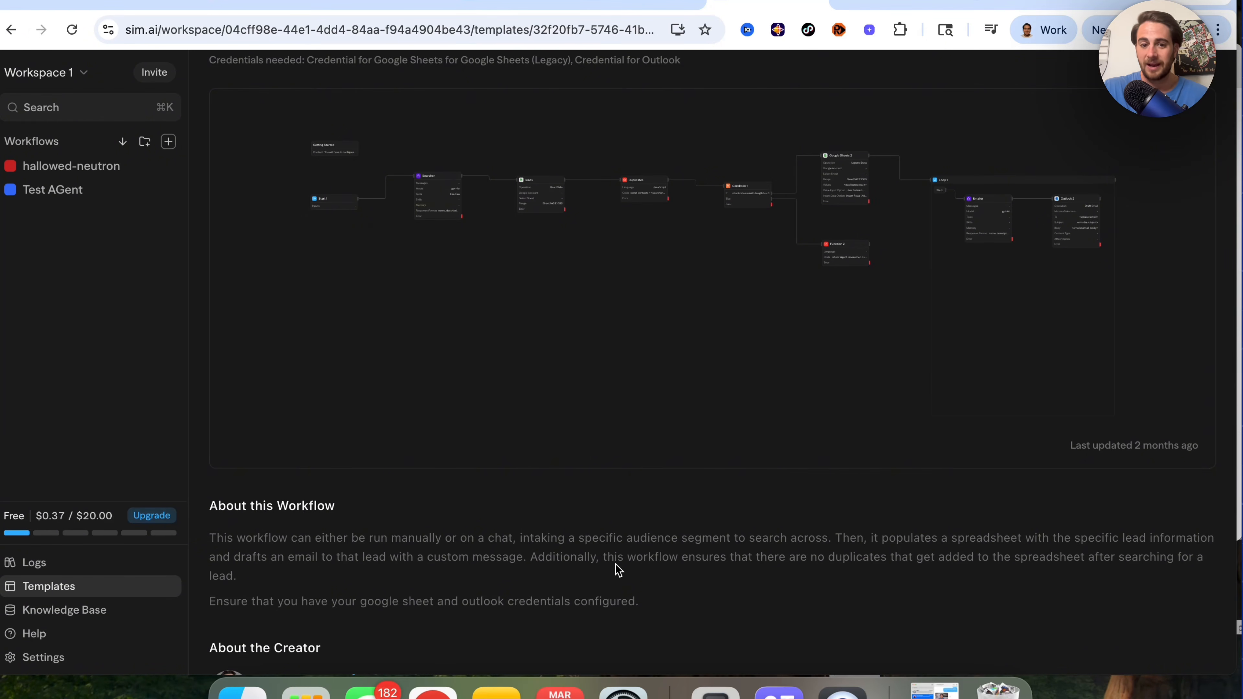
{"action": "scroll", "coordinate": [618, 569], "scroll_direction": "down", "scroll_amount": 3}
{"action": "triple_click", "coordinate": [505, 538]}
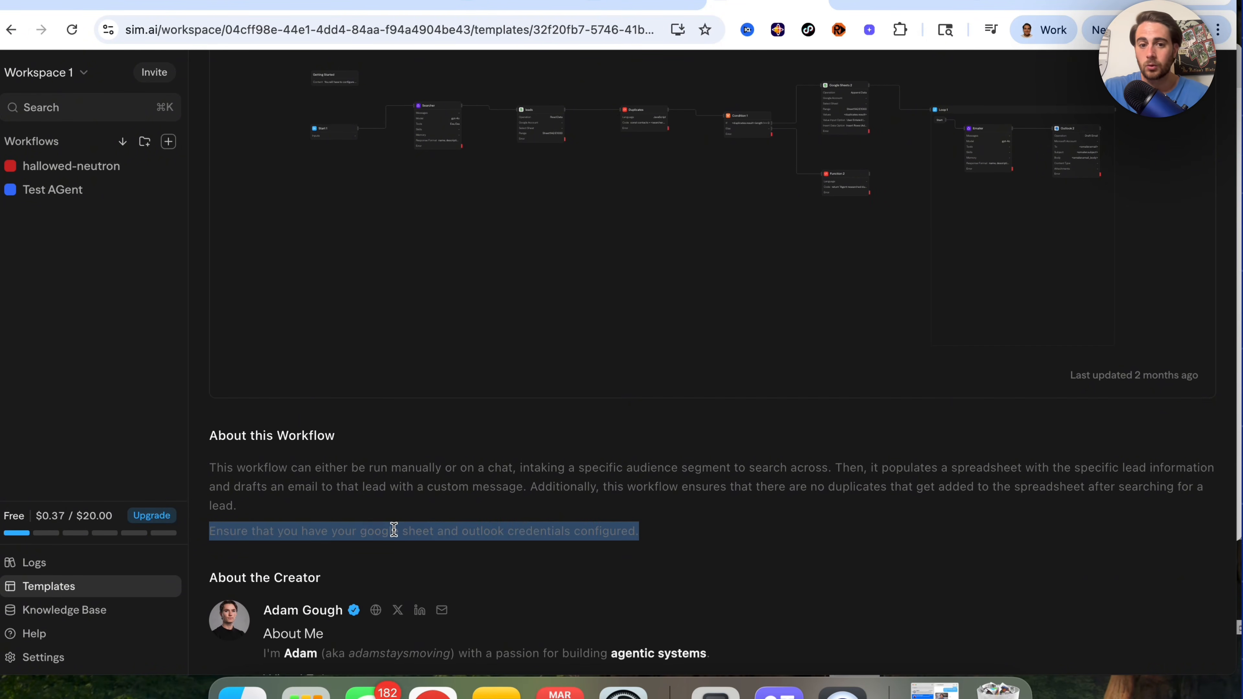
Create a workflow from the Lead Generation template and look over its first blocks on the canvas
{"action": "scroll", "coordinate": [394, 531], "scroll_direction": "up", "scroll_amount": 4}
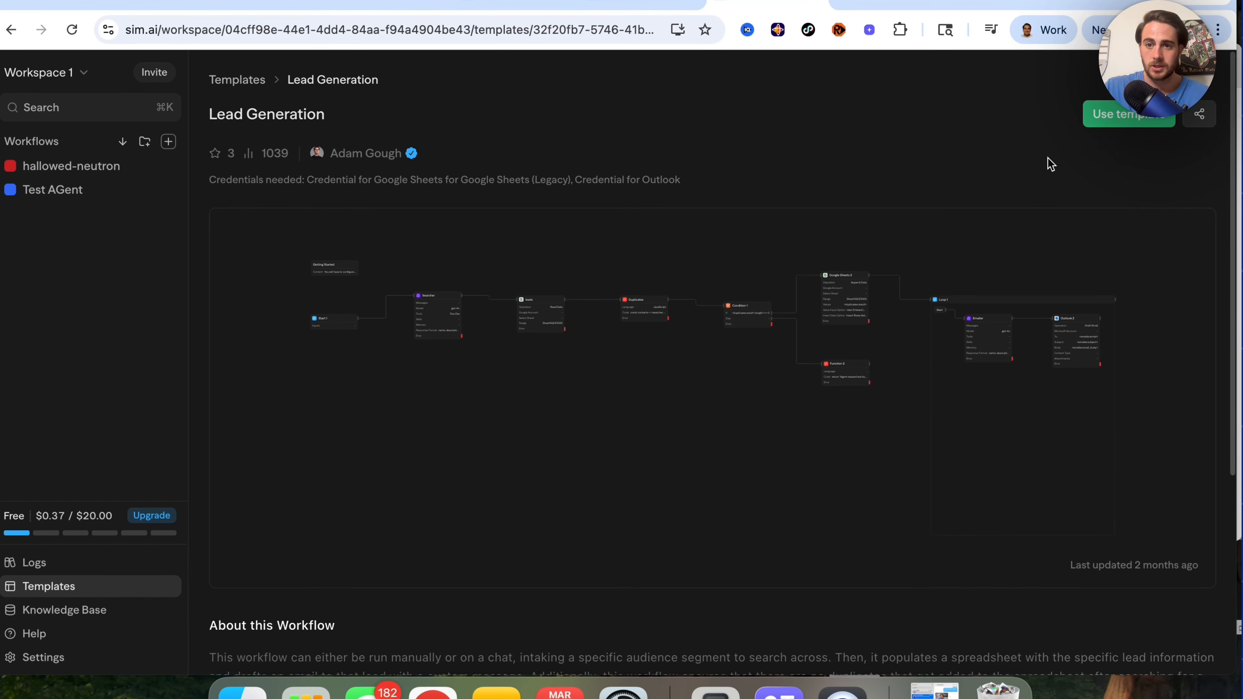
{"action": "left_click", "coordinate": [1135, 124]}
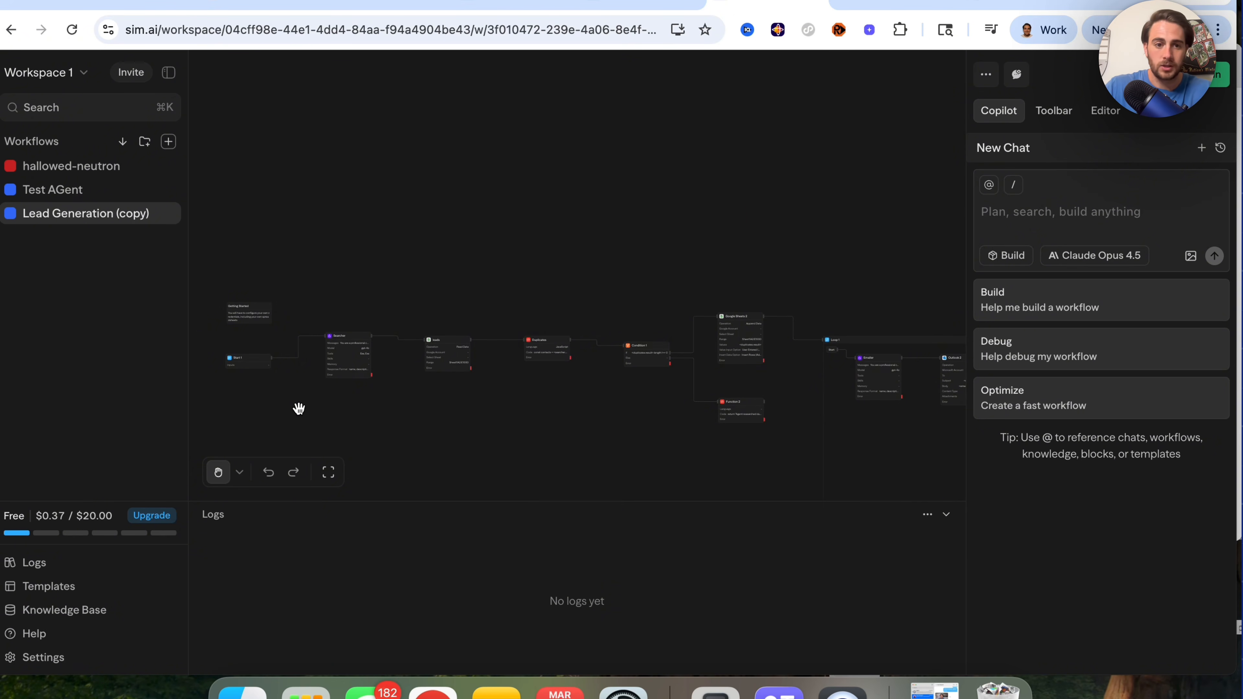
{"action": "scroll", "coordinate": [299, 409], "scroll_direction": "up", "scroll_amount": 10}
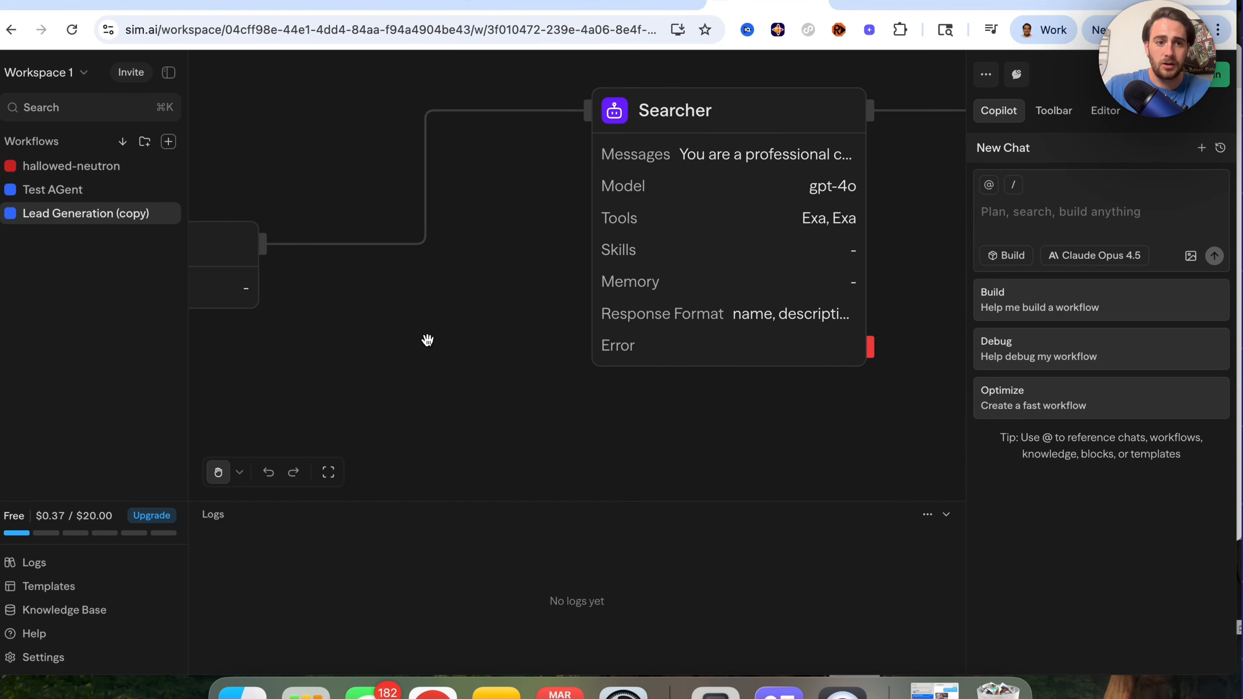
{"action": "scroll", "coordinate": [428, 340], "scroll_direction": "down", "scroll_amount": 5}
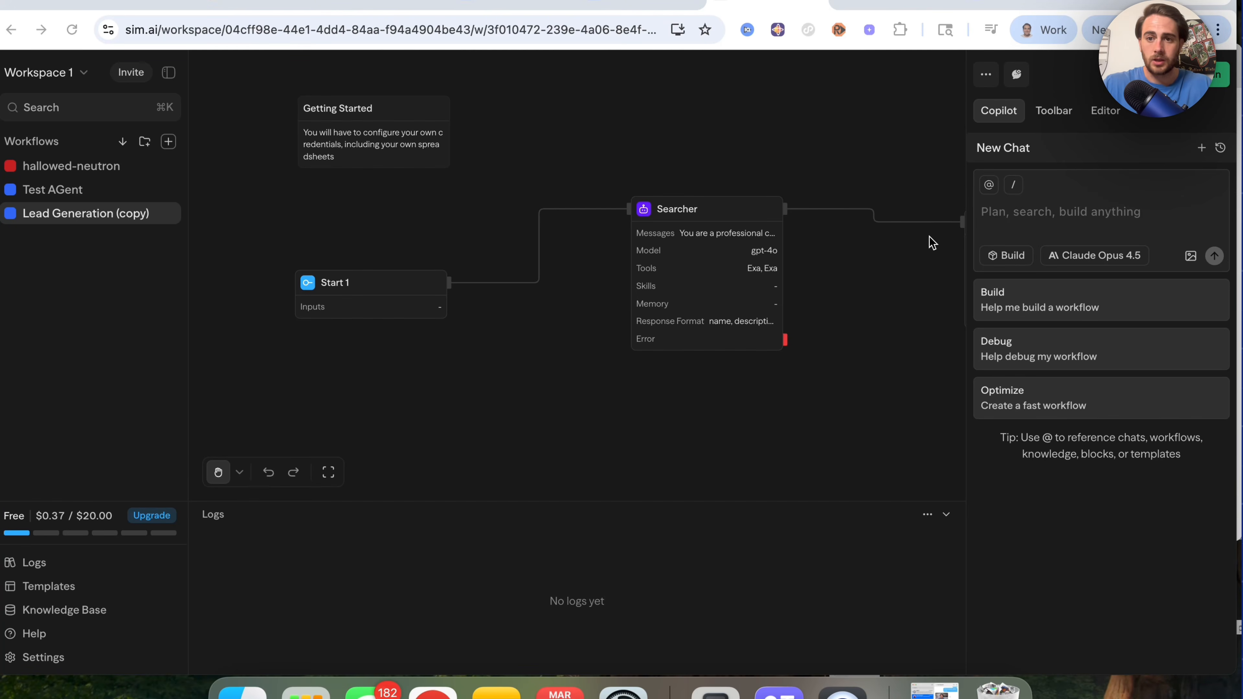
Inspect the Searcher block's system prompt and the leads block's Google account connection options
{"action": "left_click", "coordinate": [783, 281]}
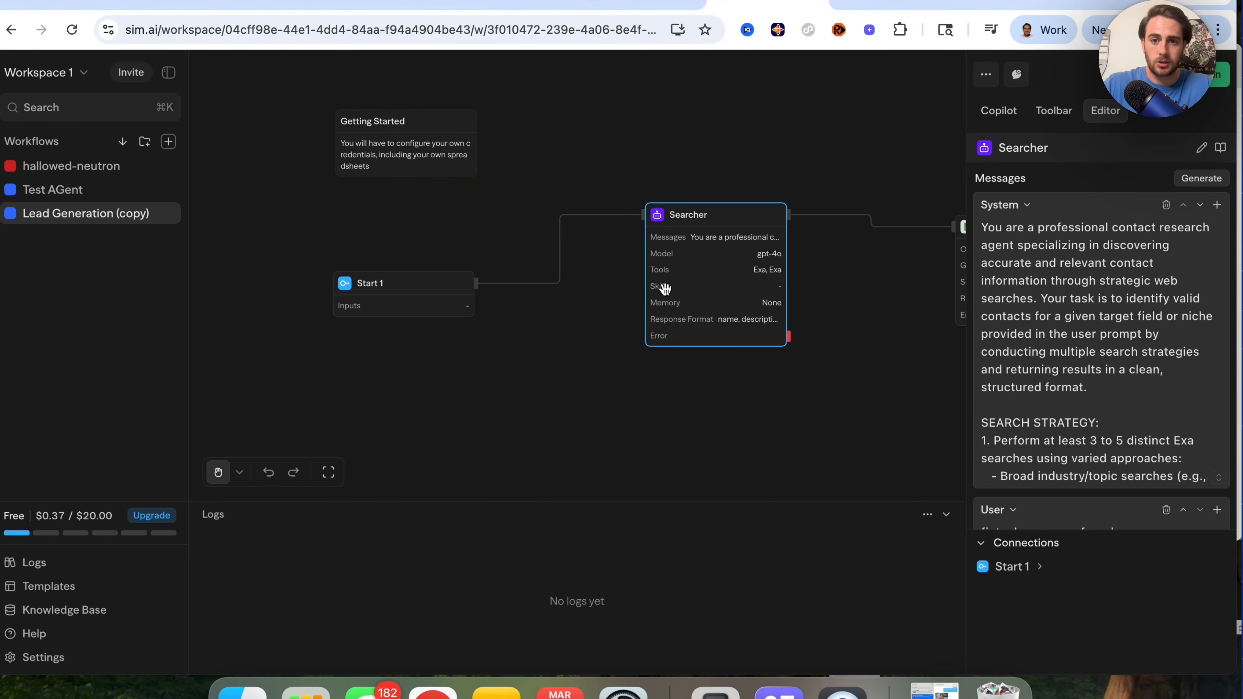
{"action": "left_click_drag", "start_coordinate": [833, 275], "coordinate": [612, 277]}
{"action": "left_click", "coordinate": [774, 273]}
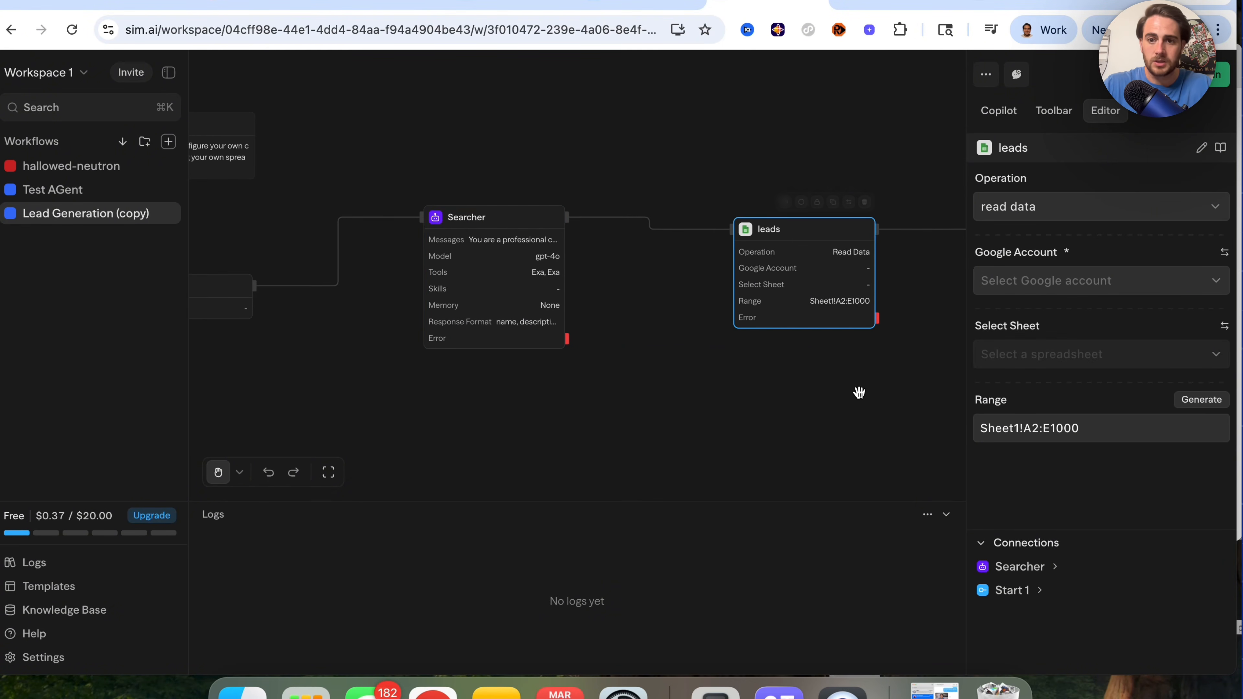
{"action": "left_click_drag", "start_coordinate": [858, 392], "coordinate": [747, 402]}
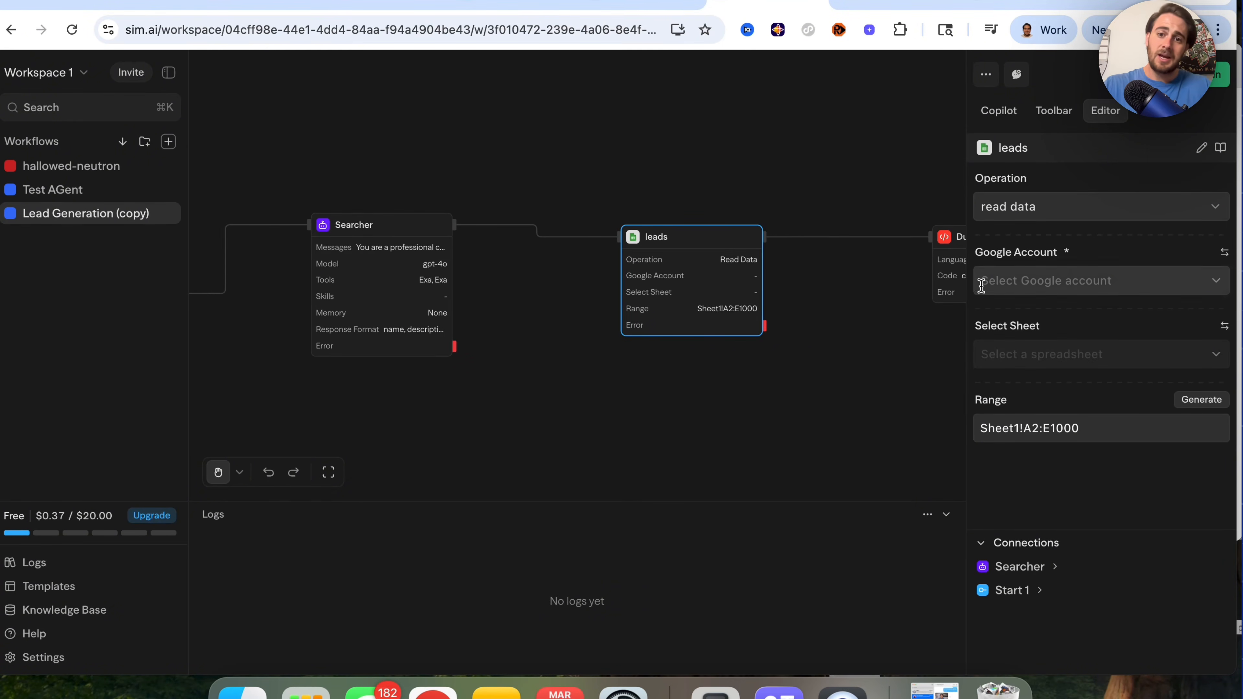
{"action": "left_click", "coordinate": [1024, 288]}
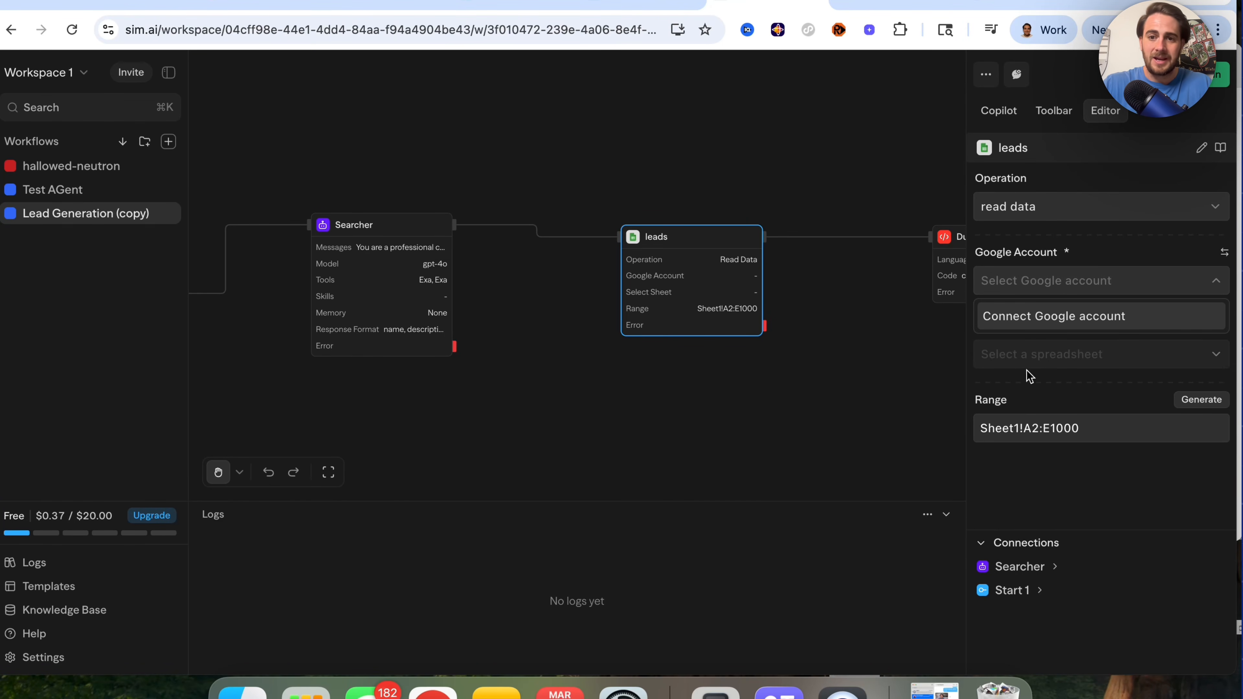
{"action": "left_click", "coordinate": [877, 423]}
Inspect the Duplicates block's JavaScript code and the if/else logic of the Condition 1 block
{"action": "scroll", "coordinate": [885, 364], "scroll_direction": "right", "scroll_amount": 3}
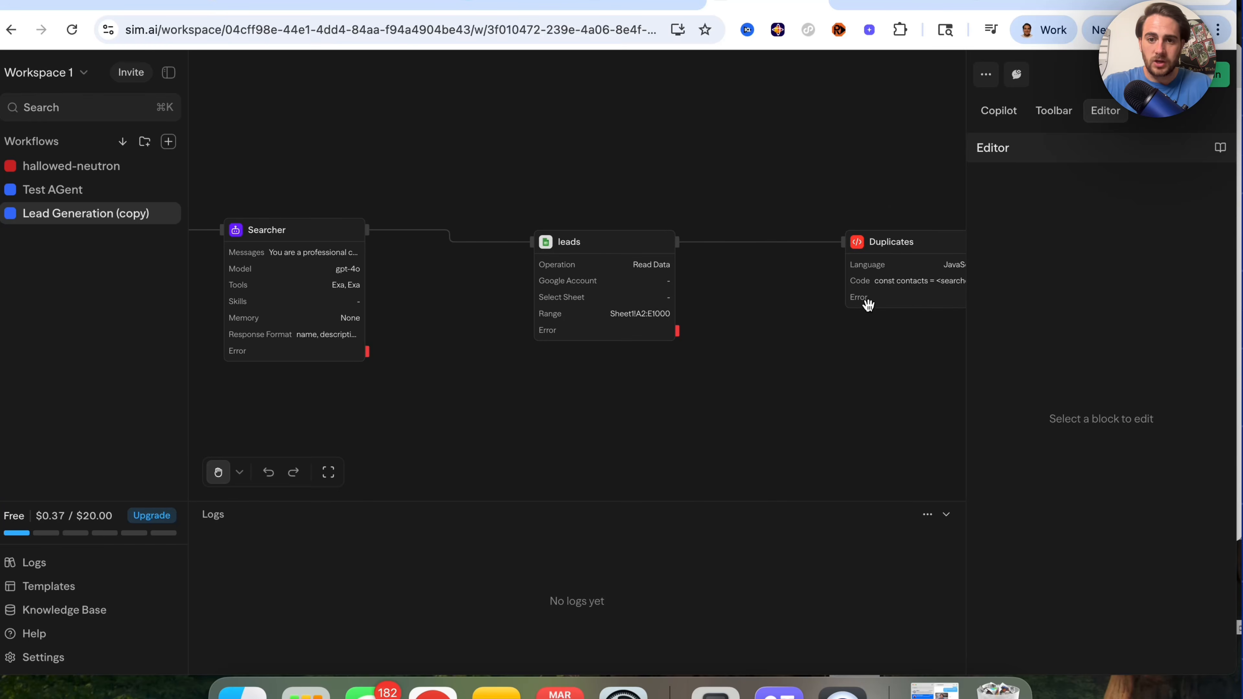
{"action": "left_click", "coordinate": [876, 301]}
{"action": "scroll", "coordinate": [760, 378], "scroll_direction": "right", "scroll_amount": 10}
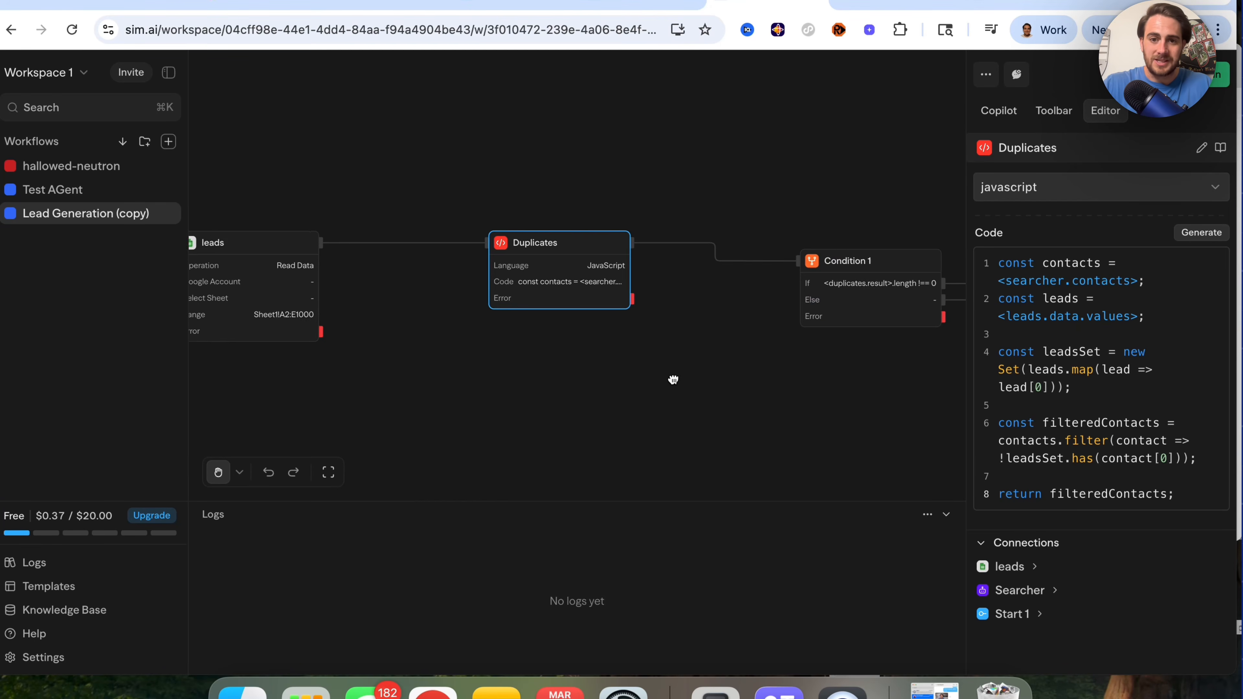
{"action": "scroll", "coordinate": [758, 364], "scroll_direction": "right", "scroll_amount": 3}
{"action": "left_click", "coordinate": [727, 281]}
{"action": "scroll", "coordinate": [785, 377], "scroll_direction": "right", "scroll_amount": 5}
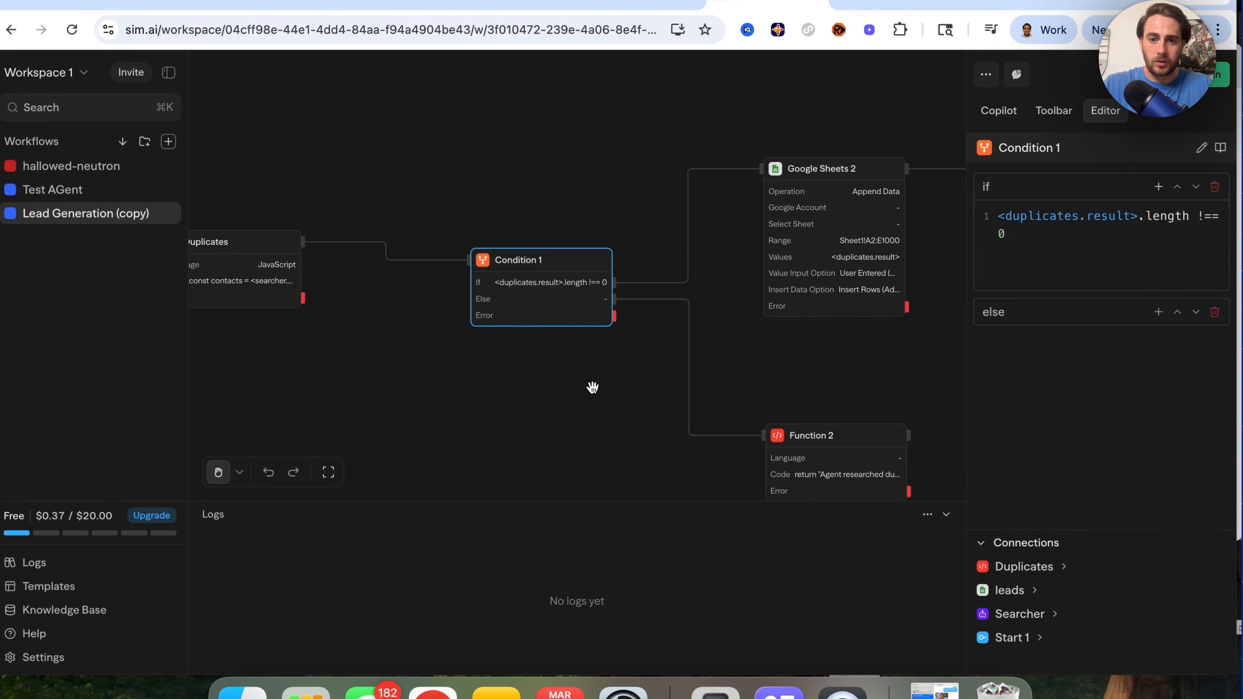
{"action": "scroll", "coordinate": [702, 314], "scroll_direction": "down", "scroll_amount": 2}
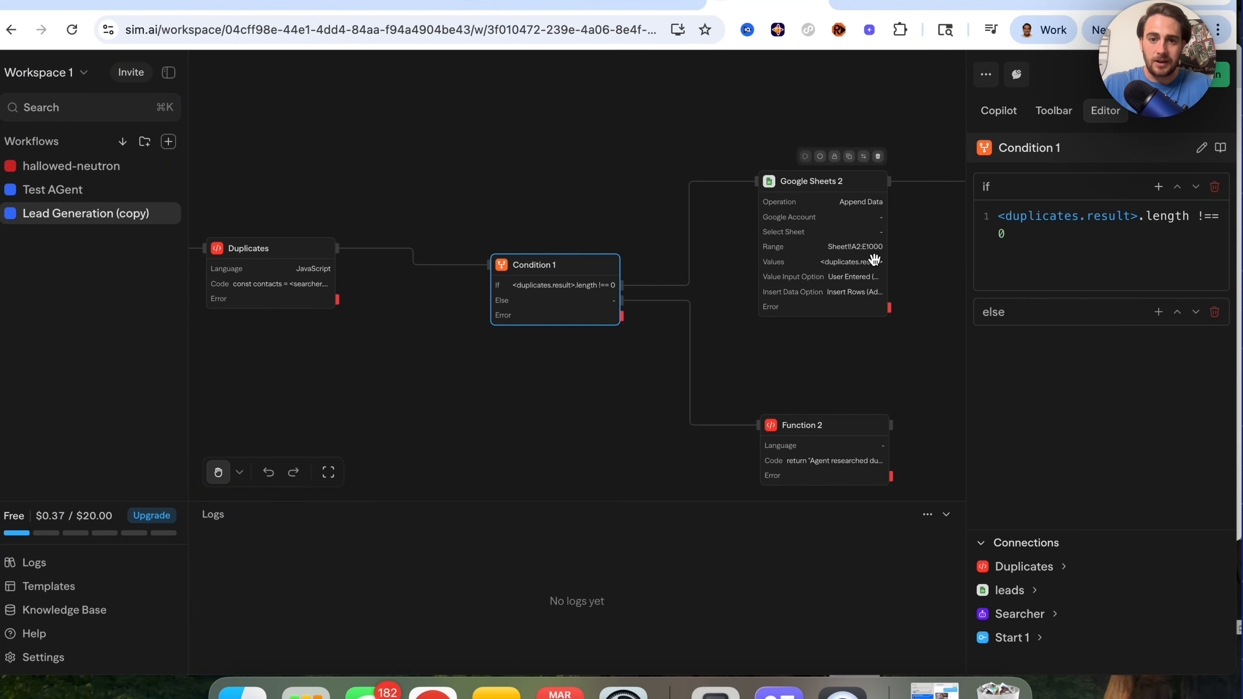
Follow the workflow past the Google Sheets 2 and Function 2 blocks and read the Emailer block's system prompt
{"action": "left_click_drag", "start_coordinate": [836, 330], "coordinate": [664, 333]}
{"action": "scroll", "coordinate": [664, 334], "scroll_direction": "down", "scroll_amount": 2}
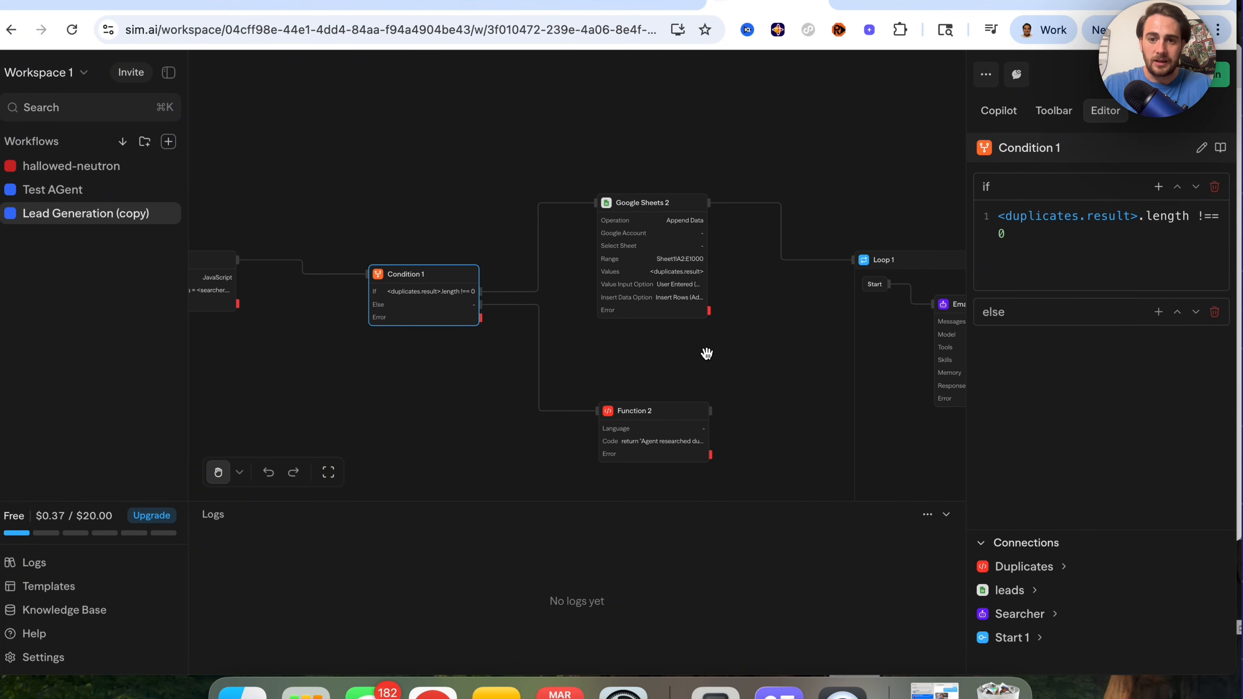
{"action": "left_click_drag", "start_coordinate": [757, 381], "coordinate": [602, 301]}
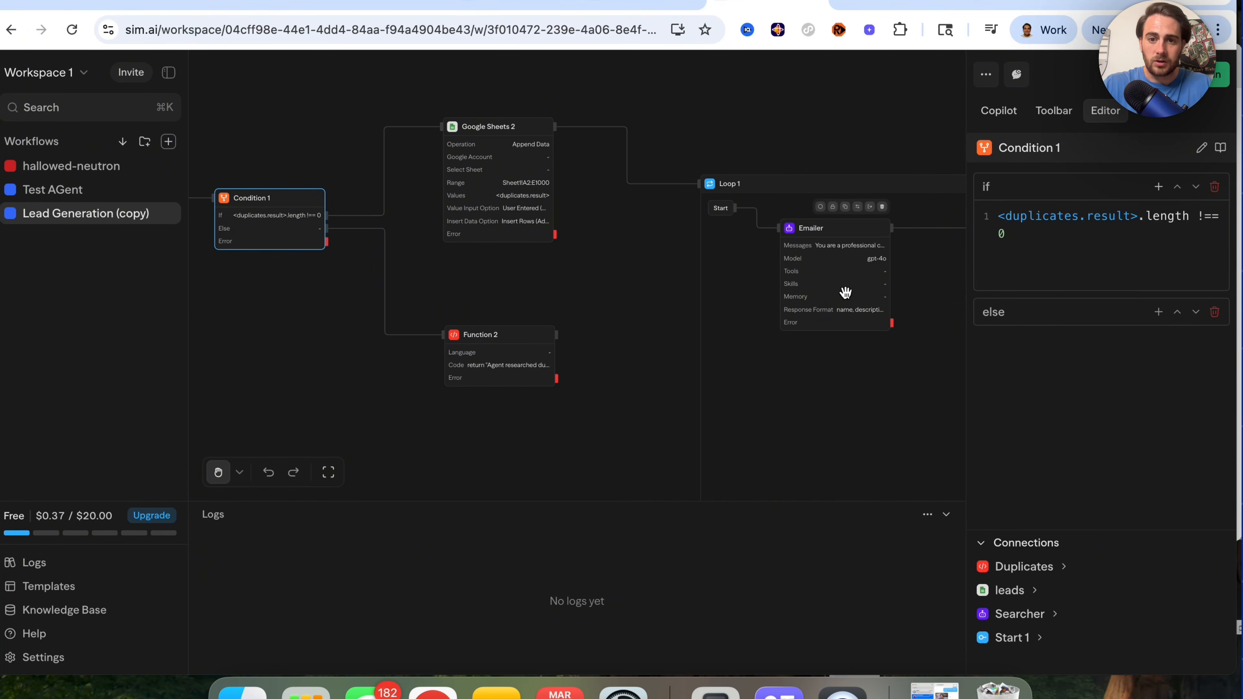
{"action": "left_click", "coordinate": [856, 277]}
{"action": "scroll", "coordinate": [1084, 275], "scroll_direction": "down", "scroll_amount": 1}
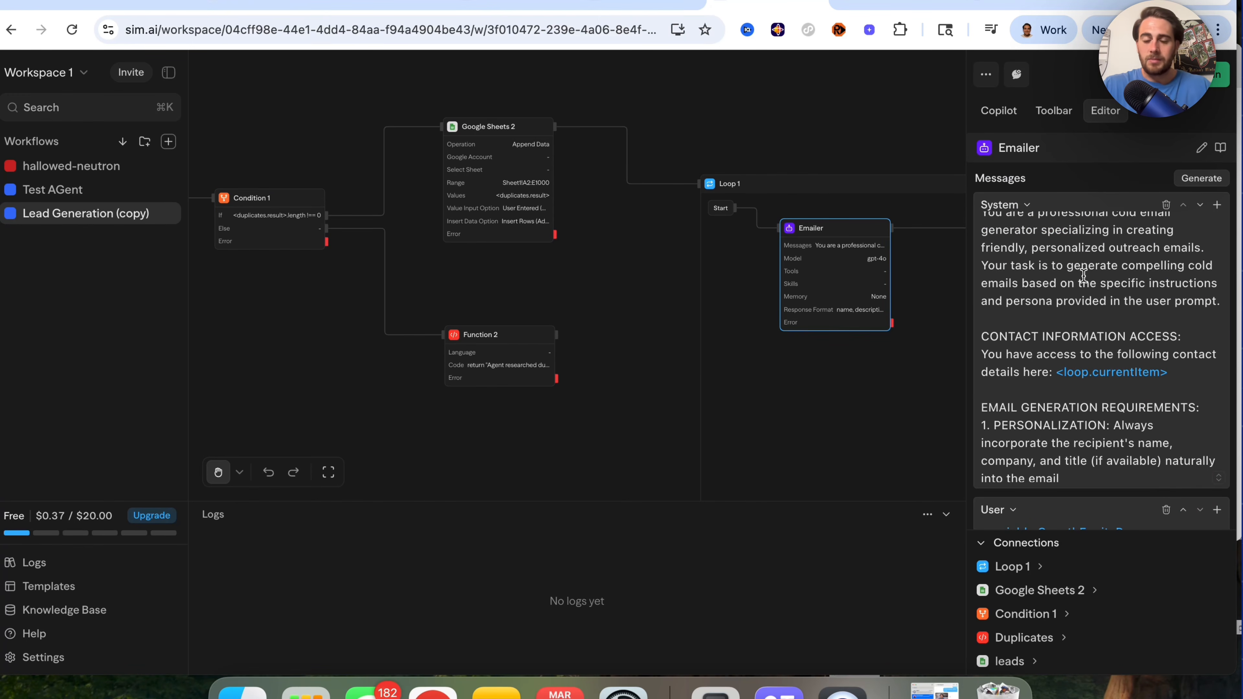
{"action": "scroll", "coordinate": [879, 400], "scroll_direction": "down", "scroll_amount": 4}
{"action": "left_click", "coordinate": [709, 391]}
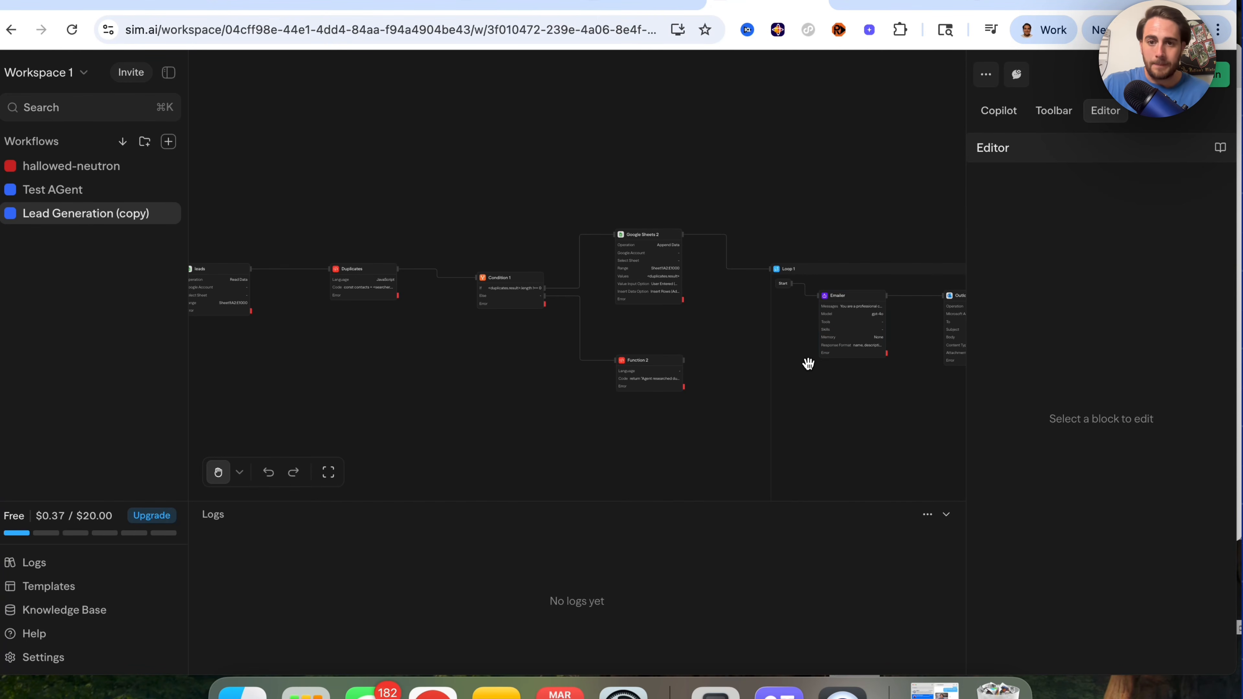
Inspect the Outlook 2 block's draft email operation and its account, recipient, subject and body fields
{"action": "left_click", "coordinate": [951, 326]}
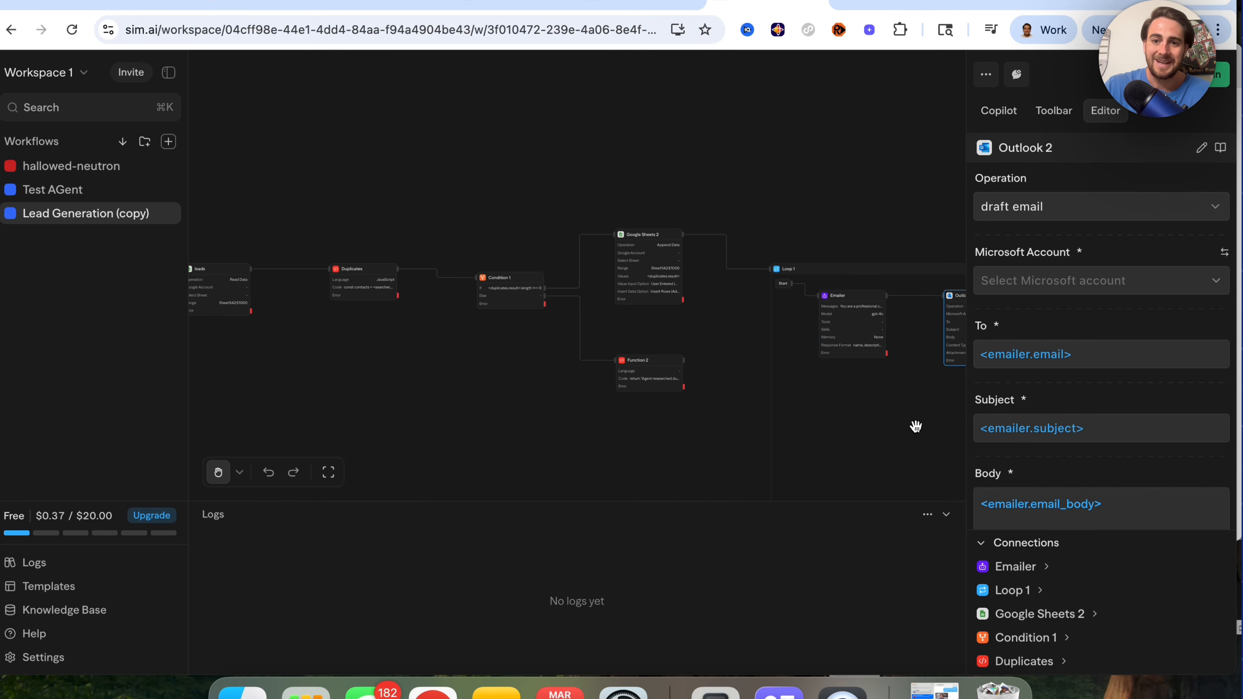
{"action": "scroll", "coordinate": [915, 426], "scroll_direction": "right", "scroll_amount": 1}
{"action": "scroll", "coordinate": [915, 427], "scroll_direction": "right", "scroll_amount": 3}
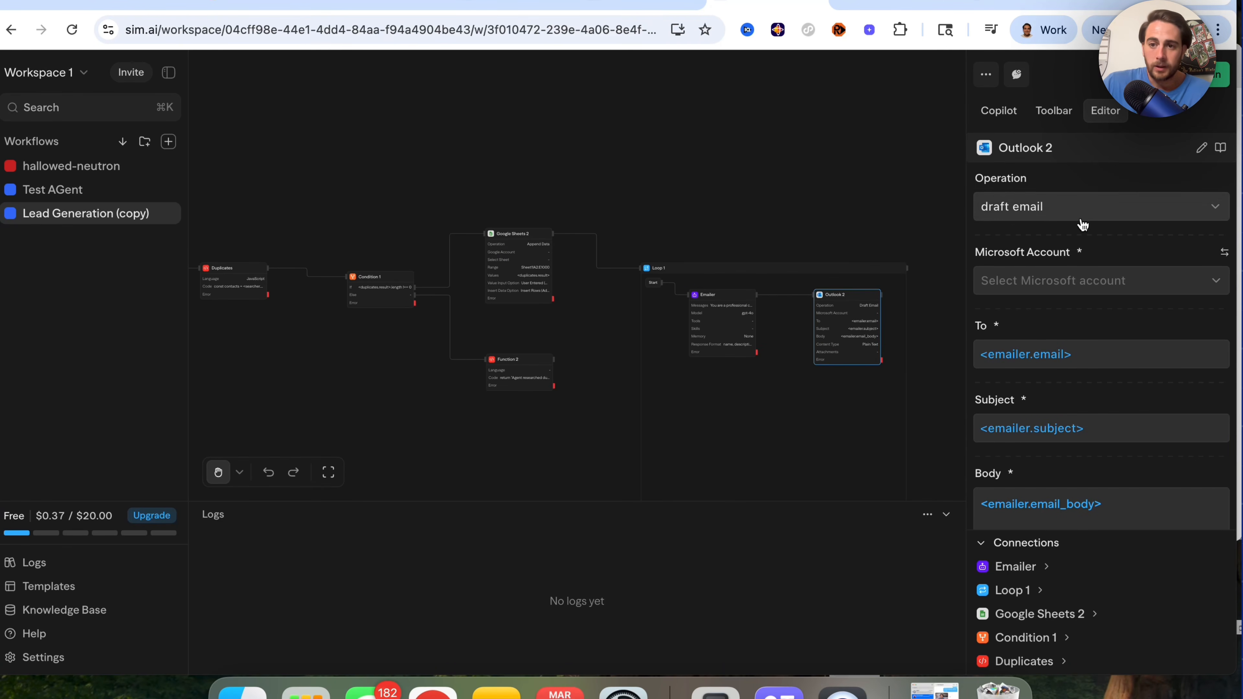
View the Create Secret form for connecting an Outlook account to the Outlook 2 block, and close the settings without connecting
{"action": "left_click", "coordinate": [1072, 270]}
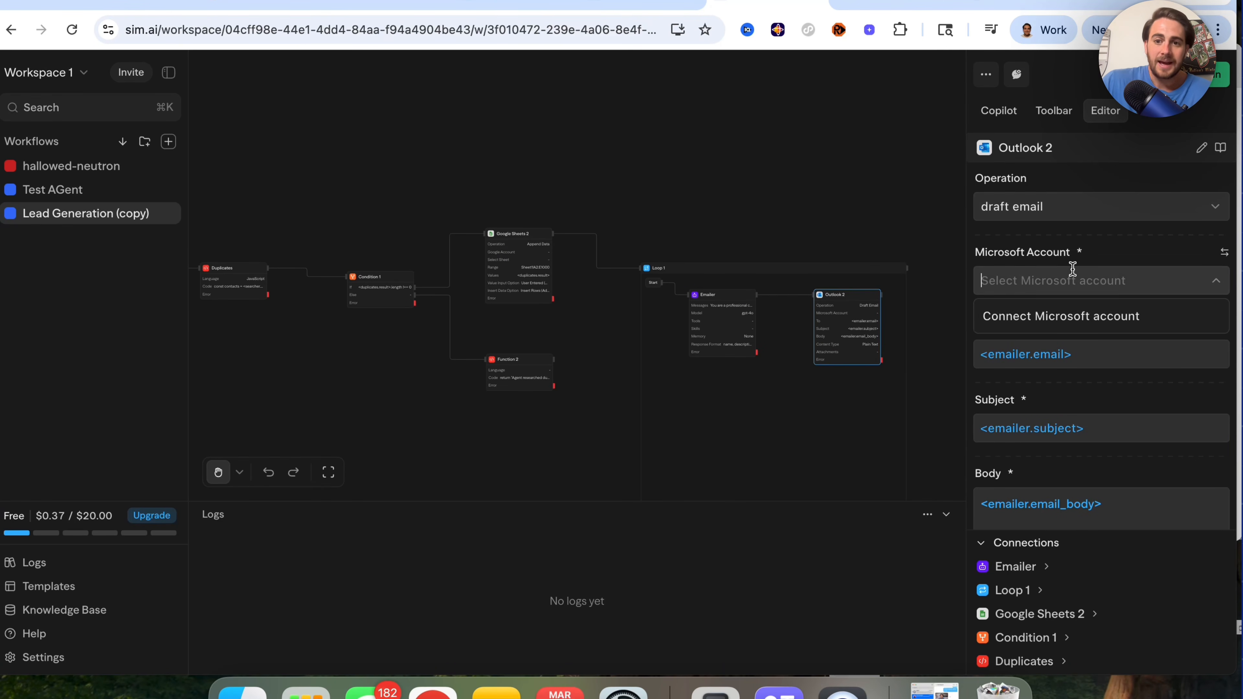
{"action": "left_click", "coordinate": [1066, 321]}
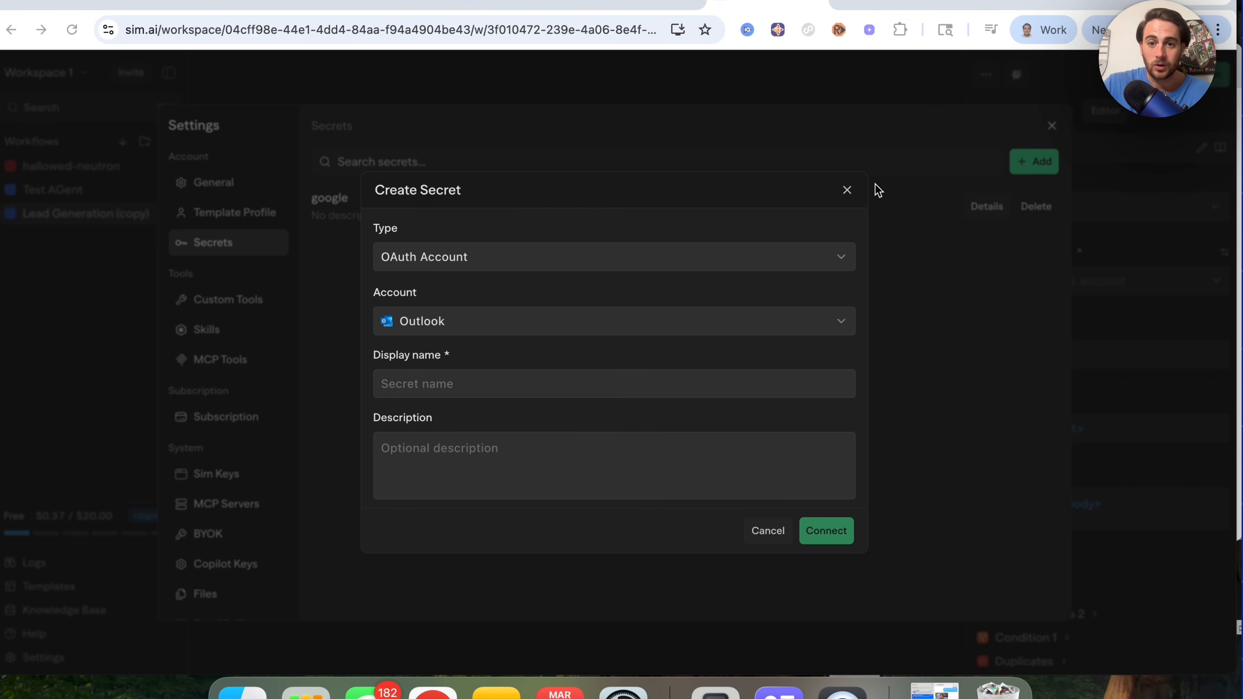
{"action": "left_click", "coordinate": [851, 188]}
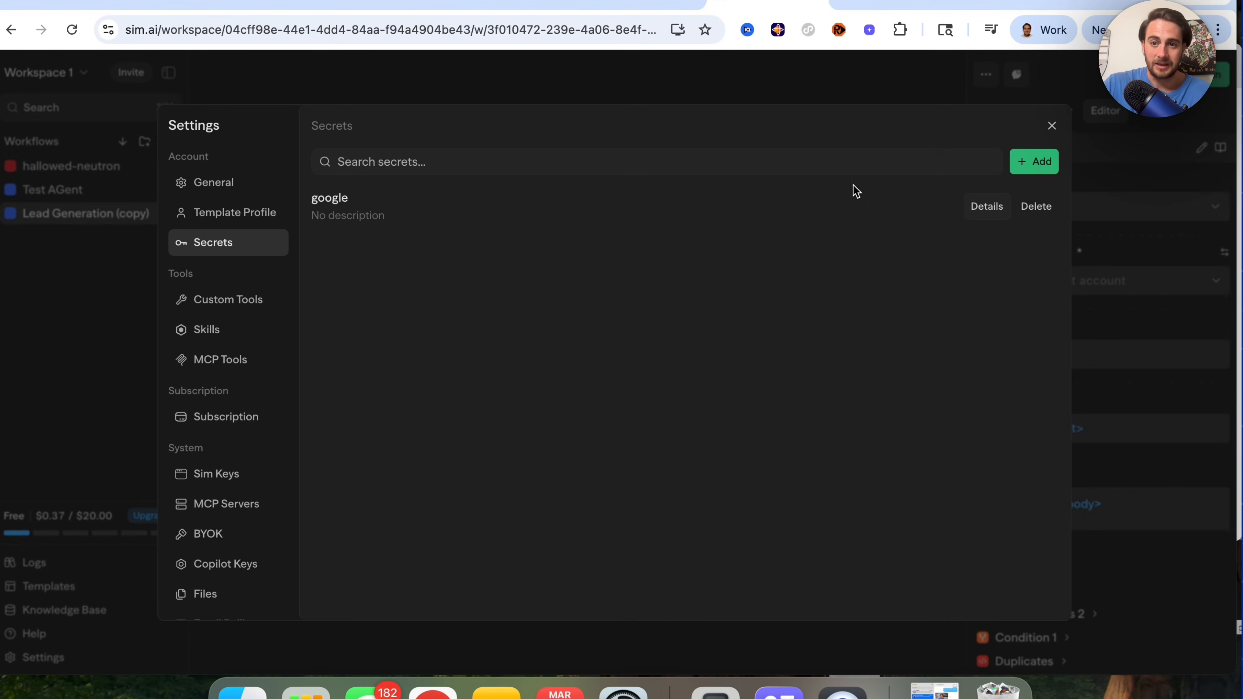
{"action": "left_click", "coordinate": [1052, 127]}
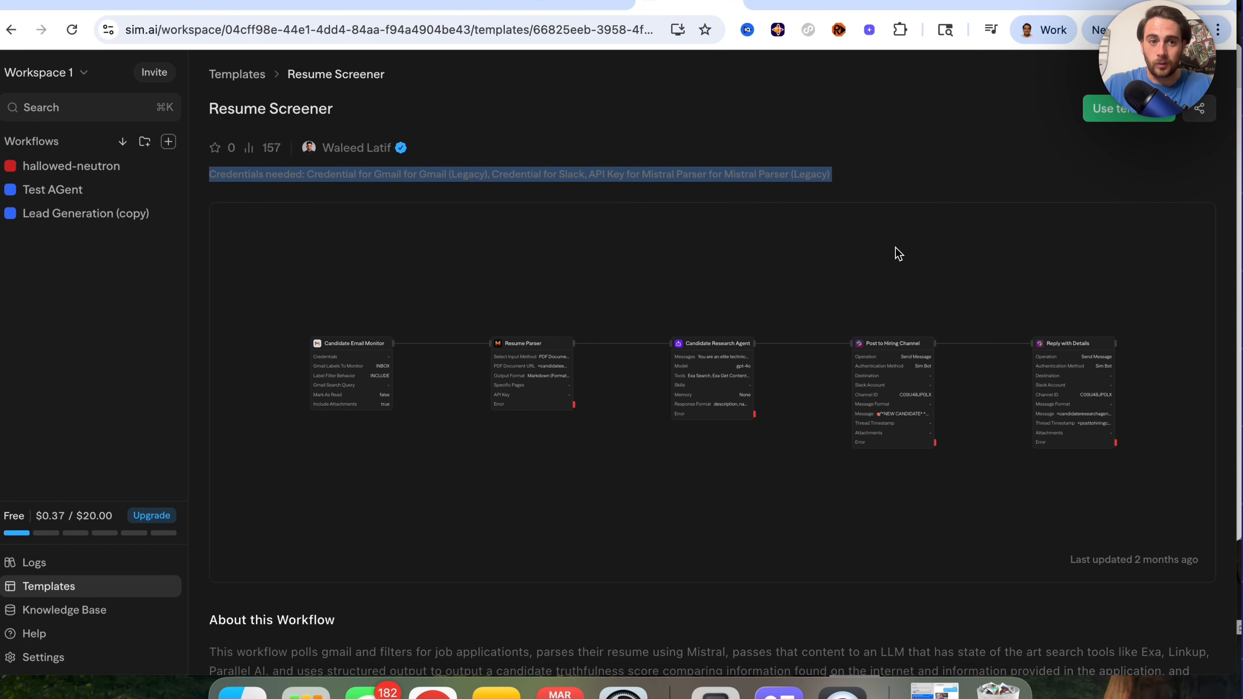
Create a workflow from the Resume Screener template and open the Candidate Email Monitor block's settings
{"action": "left_click", "coordinate": [1104, 108]}
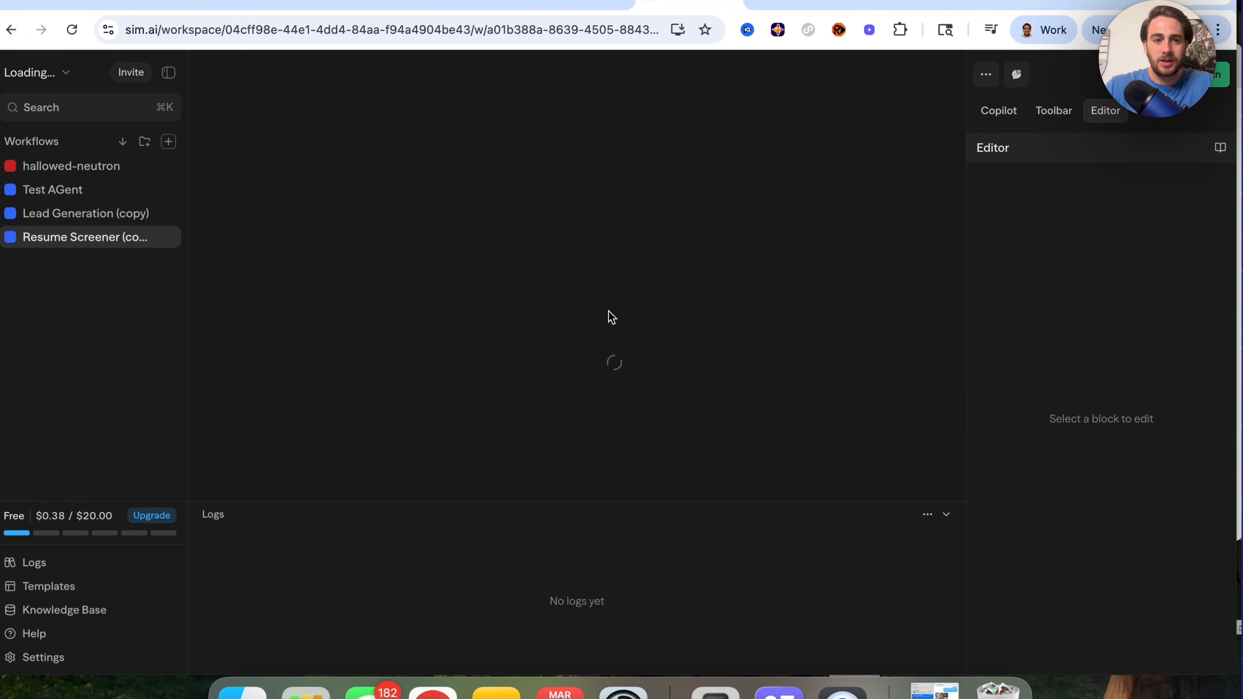
{"action": "scroll", "coordinate": [282, 371], "scroll_direction": "up", "scroll_amount": 5}
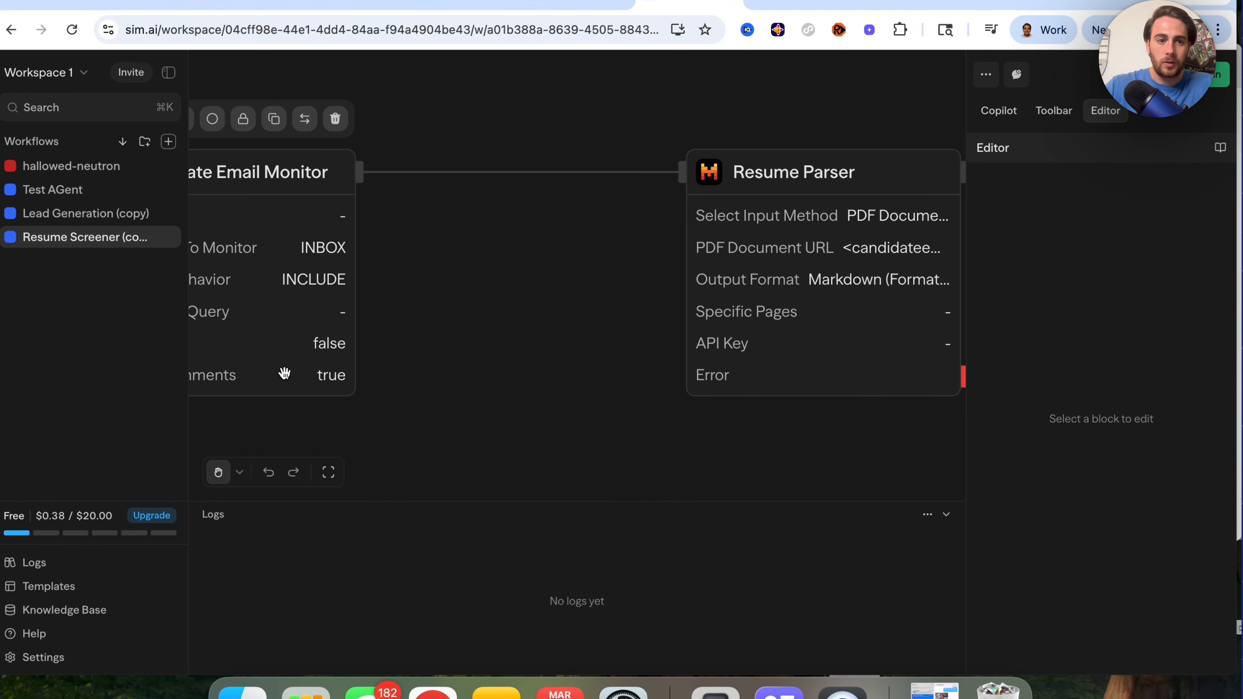
{"action": "scroll", "coordinate": [284, 372], "scroll_direction": "left", "scroll_amount": 5}
{"action": "left_click", "coordinate": [414, 270]}
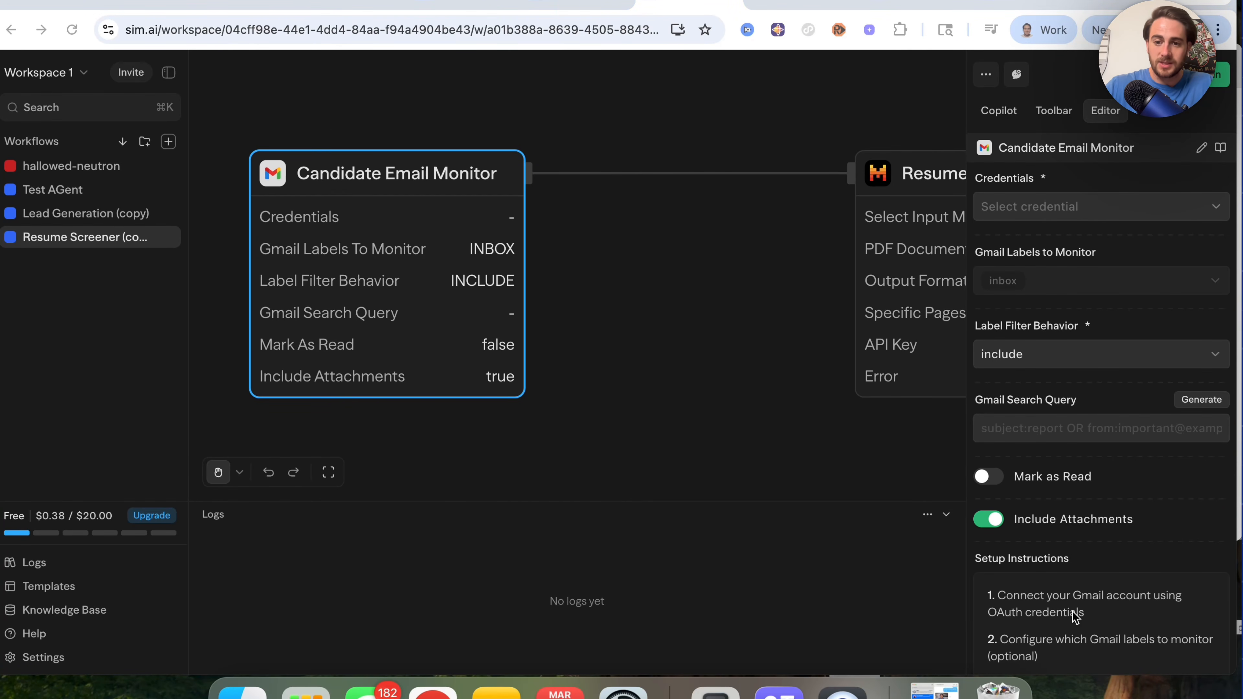
Check the remaining Candidate Email Monitor settings, then inspect the Resume Parser block's input method, document URL and output format
{"action": "scroll", "coordinate": [1073, 615], "scroll_direction": "down", "scroll_amount": 2}
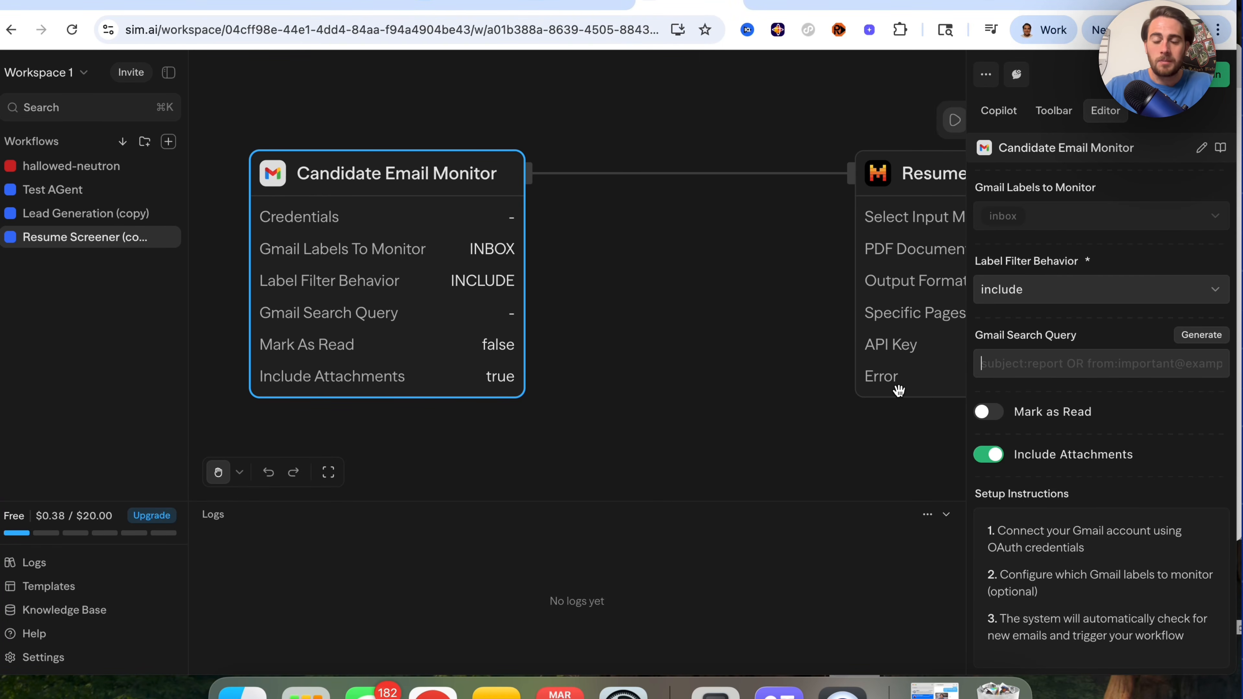
{"action": "scroll", "coordinate": [896, 388], "scroll_direction": "down", "scroll_amount": 5}
{"action": "scroll", "coordinate": [847, 376], "scroll_direction": "right", "scroll_amount": 3}
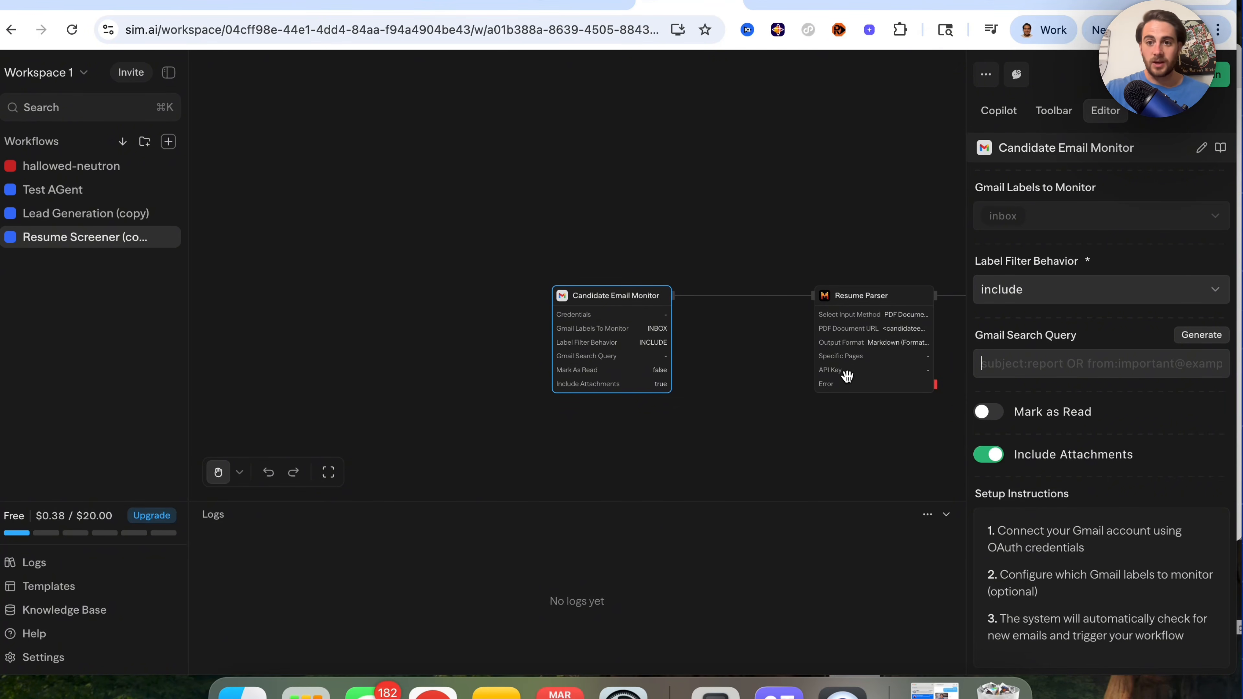
{"action": "scroll", "coordinate": [838, 485], "scroll_direction": "right", "scroll_amount": 2}
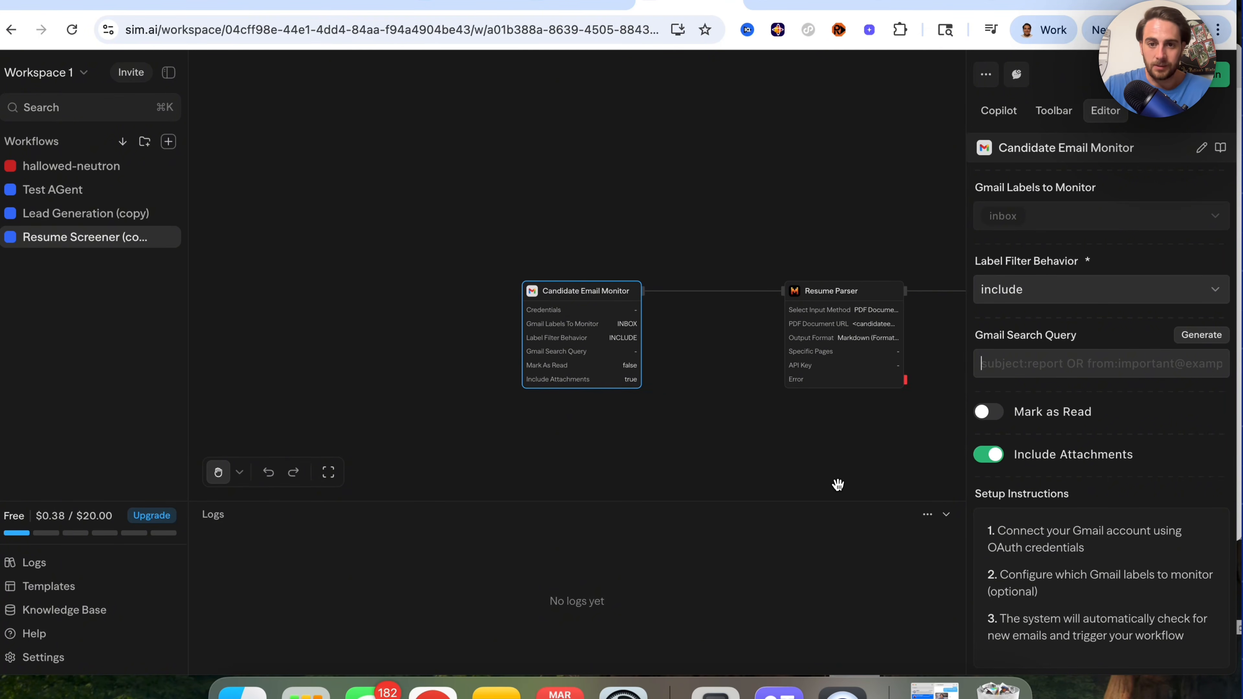
{"action": "left_click", "coordinate": [844, 333]}
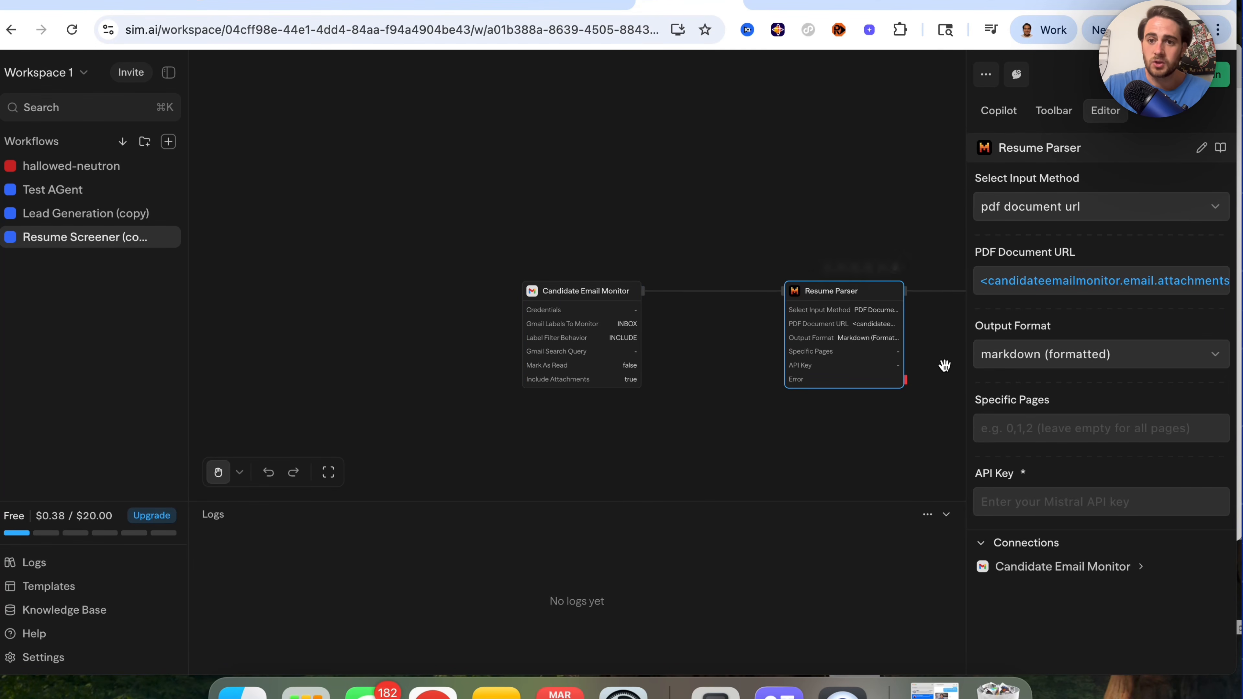
{"action": "mouse_move", "coordinate": [863, 345]}
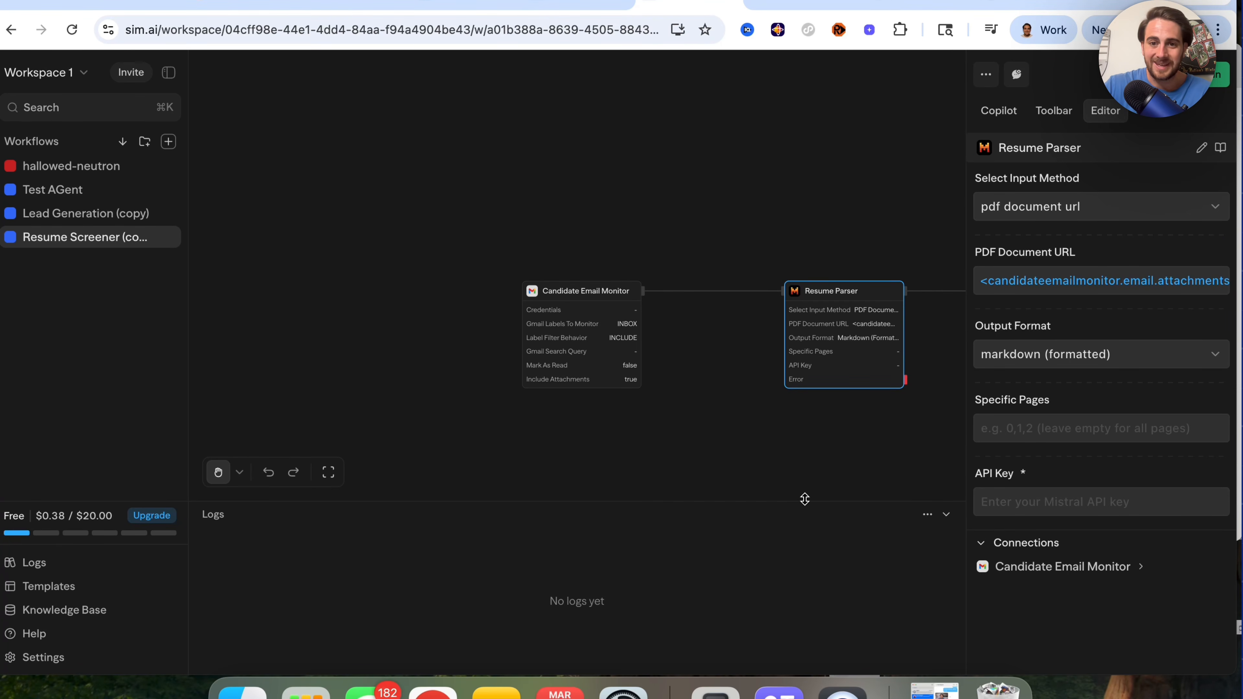
Open the Candidate Research Agent block and read the hiring criteria in its system prompt
{"action": "left_click_drag", "start_coordinate": [860, 449], "coordinate": [614, 451]}
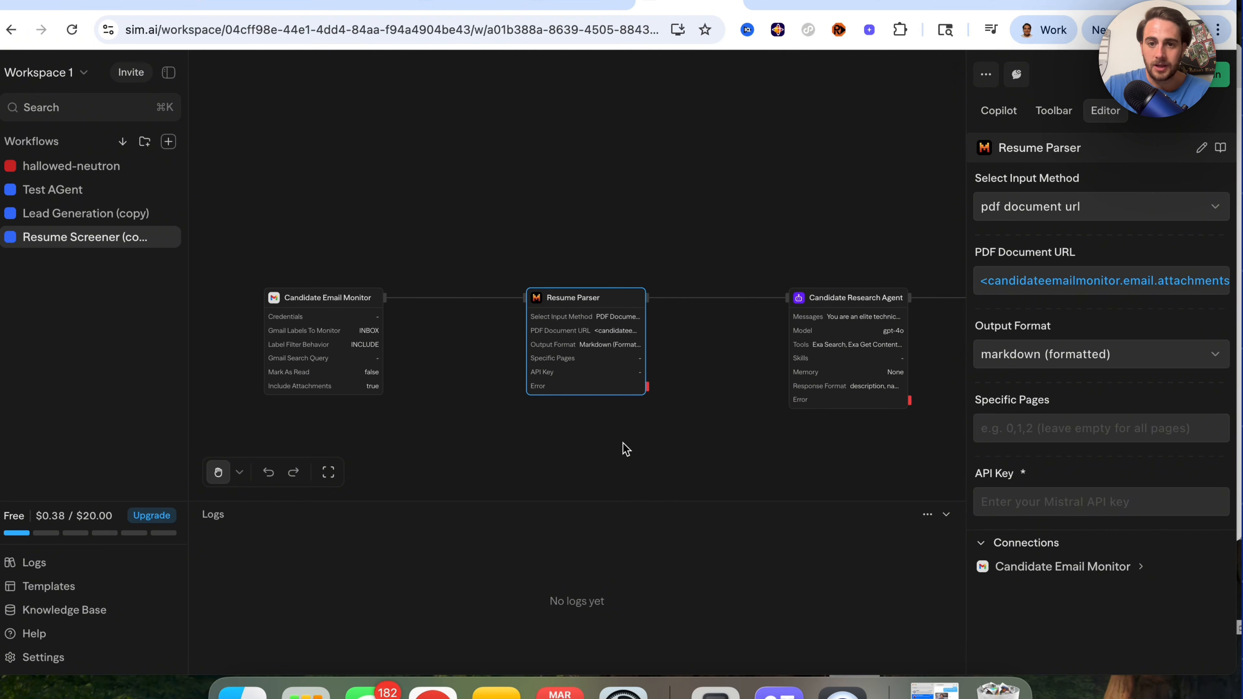
{"action": "left_click", "coordinate": [838, 367]}
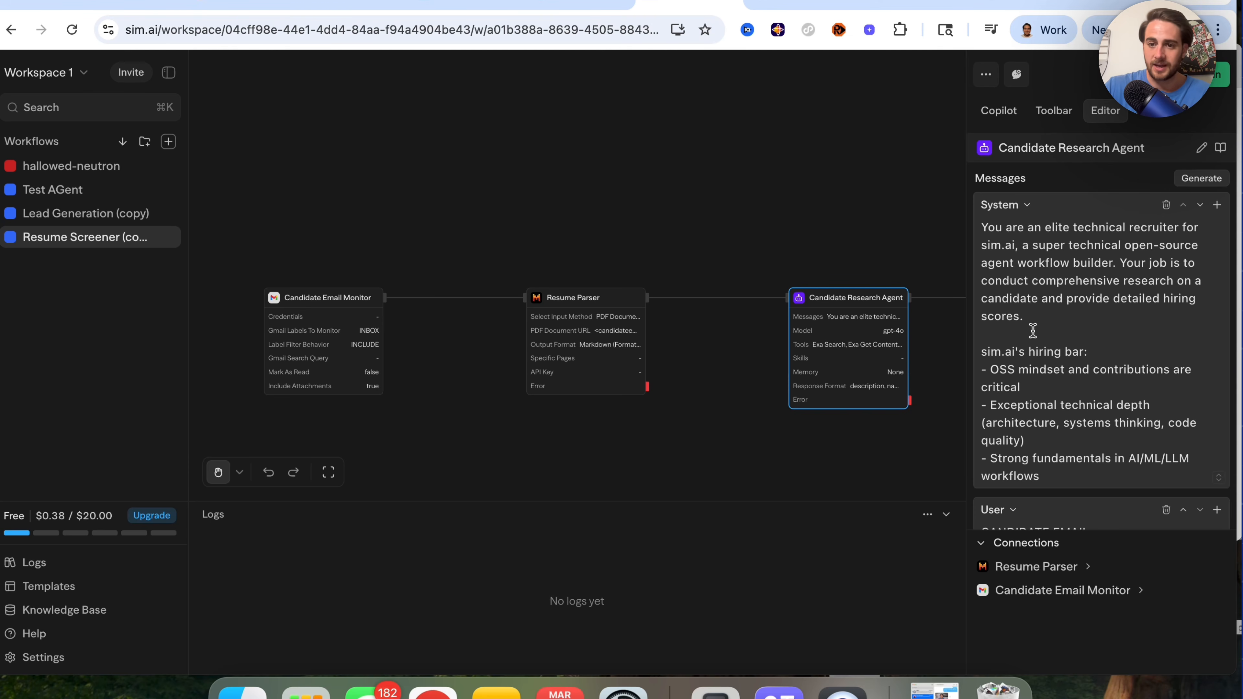
{"action": "scroll", "coordinate": [1033, 331], "scroll_direction": "down", "scroll_amount": 1}
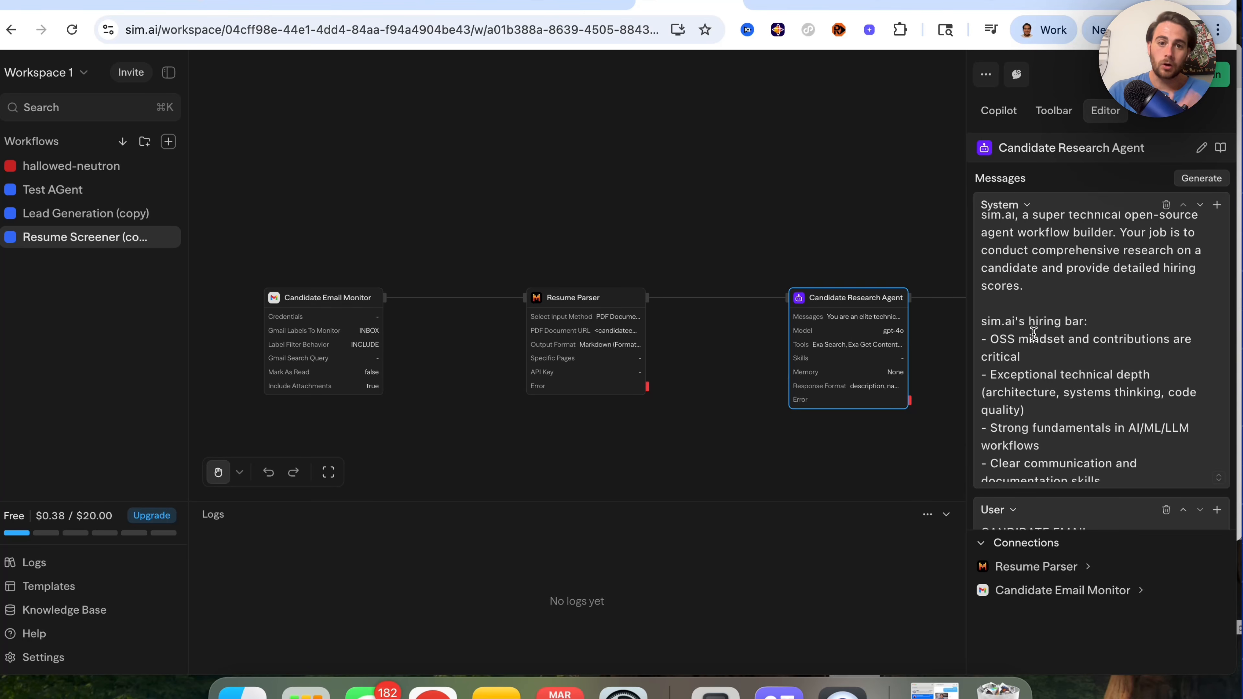
Inspect the Slack message settings of the Post to Hiring Channel and Reply with Details blocks
{"action": "scroll", "coordinate": [878, 218], "scroll_direction": "down", "scroll_amount": 3}
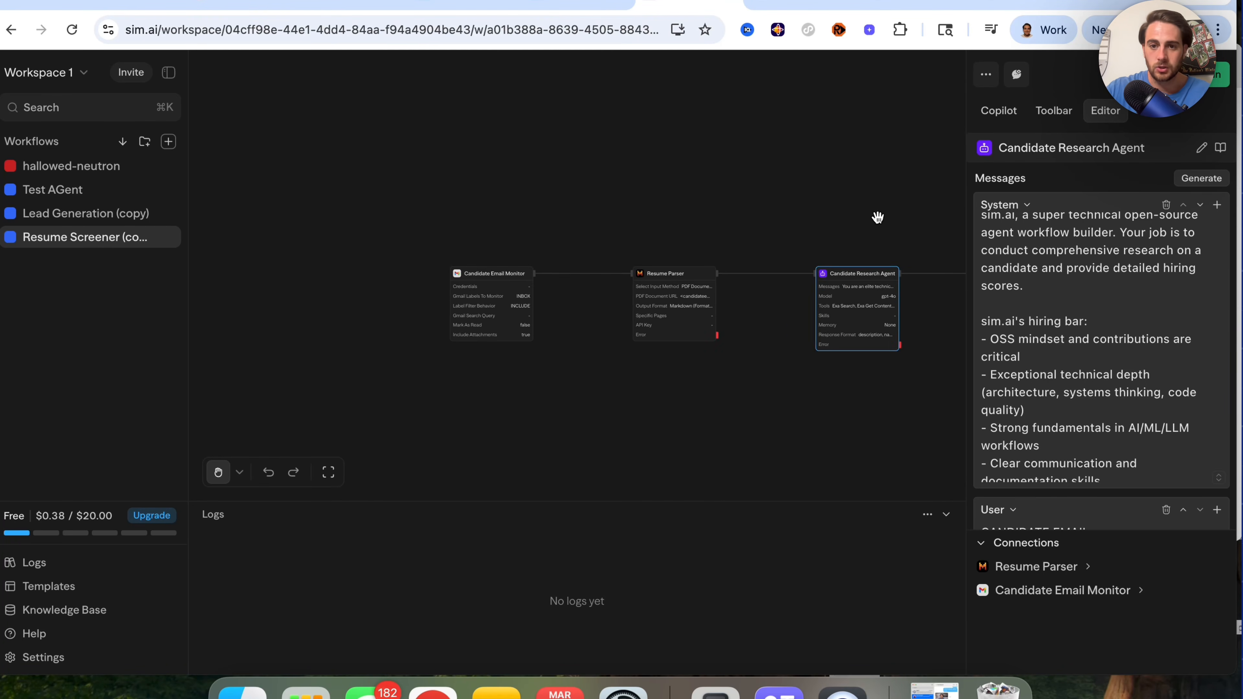
{"action": "scroll", "coordinate": [878, 218], "scroll_direction": "right", "scroll_amount": 3}
{"action": "left_click", "coordinate": [910, 322]}
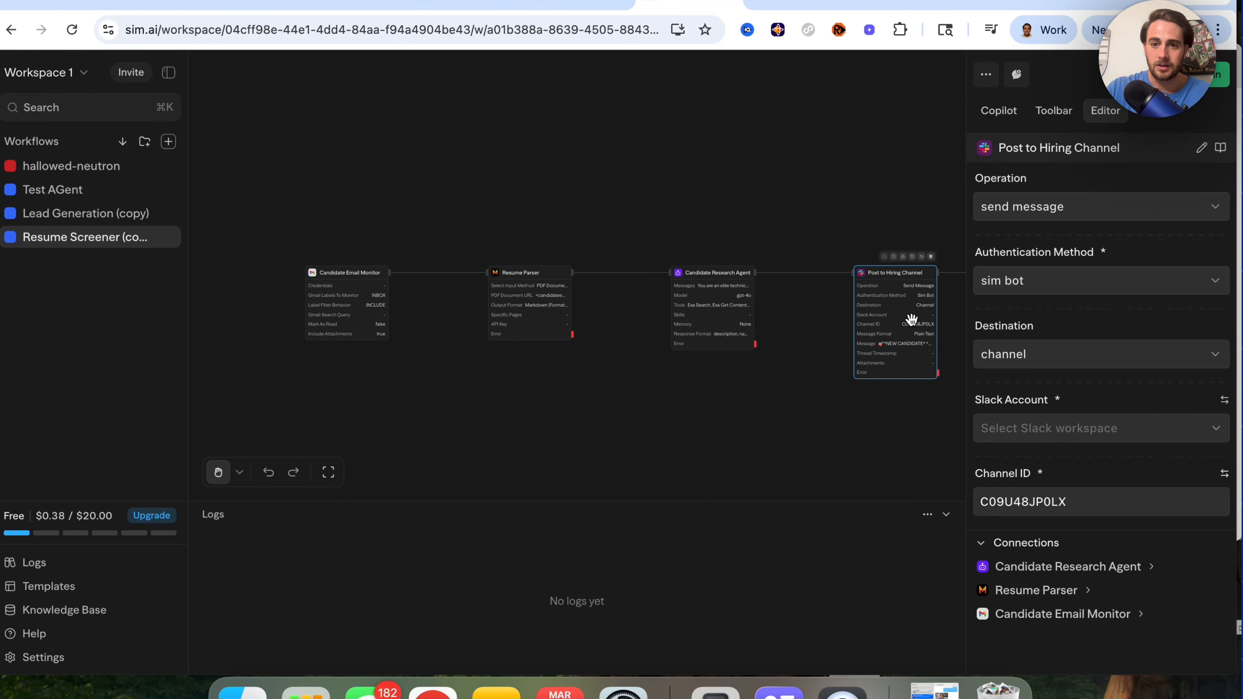
{"action": "scroll", "coordinate": [865, 241], "scroll_direction": "right", "scroll_amount": 3}
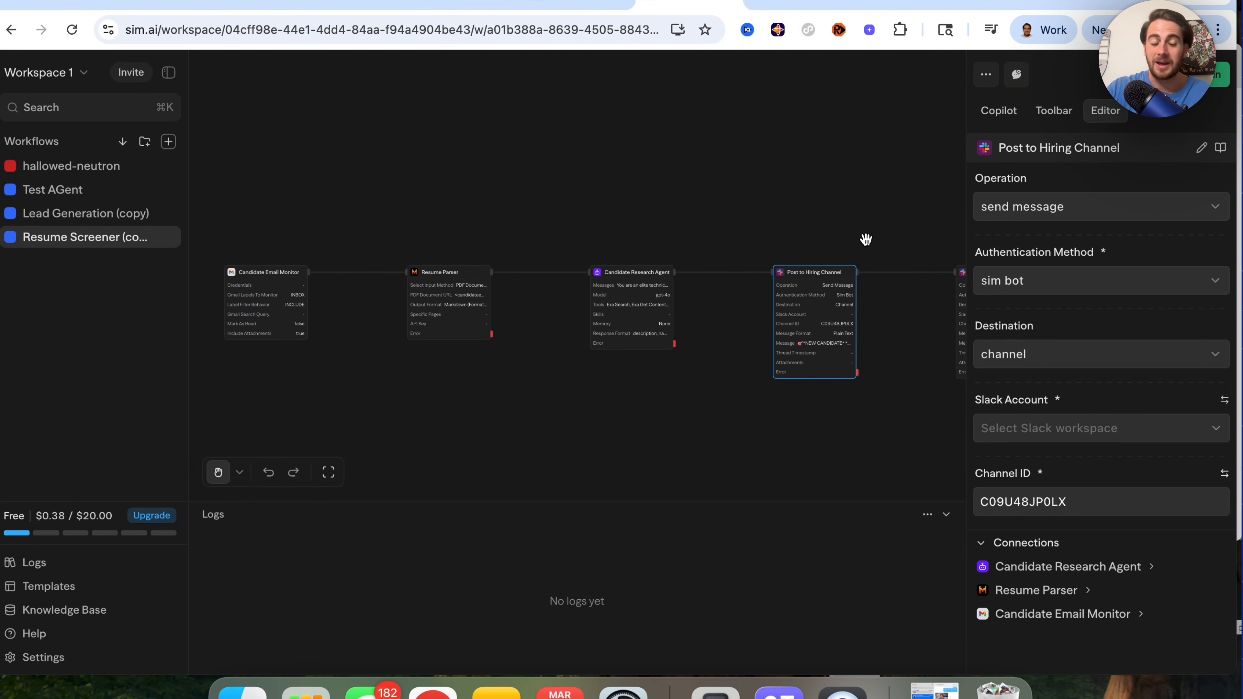
{"action": "scroll", "coordinate": [866, 240], "scroll_direction": "right", "scroll_amount": 3}
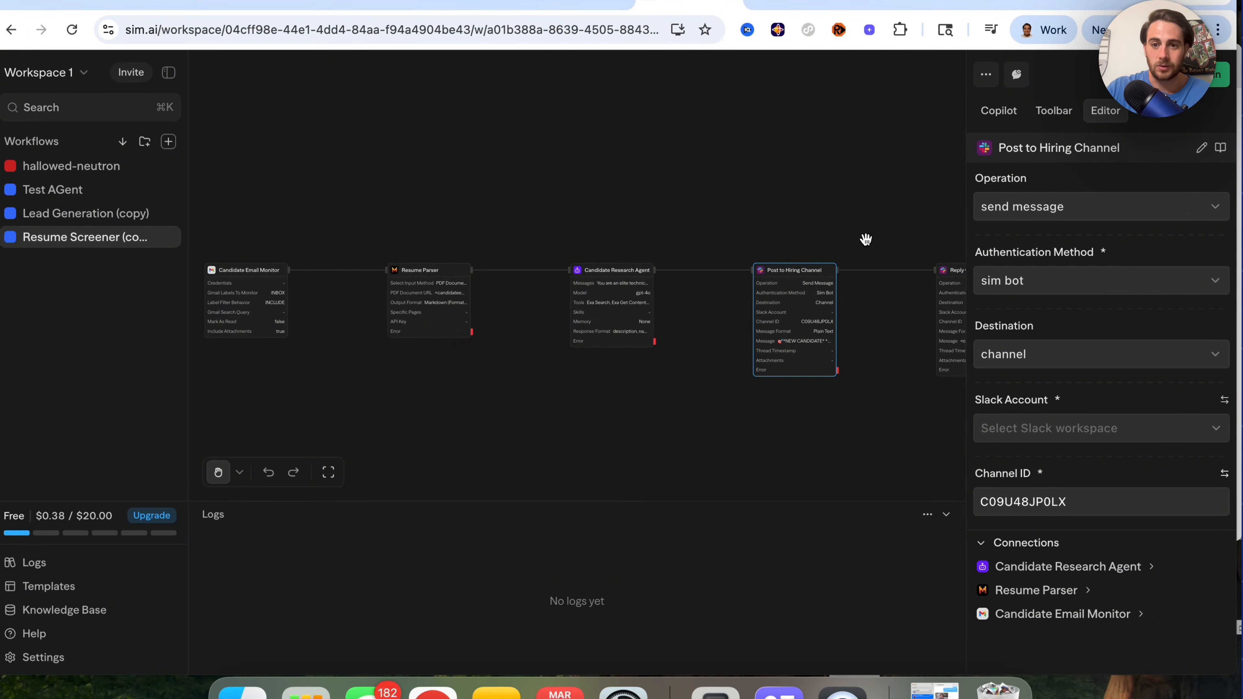
{"action": "left_click", "coordinate": [910, 304]}
{"action": "scroll", "coordinate": [851, 329], "scroll_direction": "right", "scroll_amount": 3}
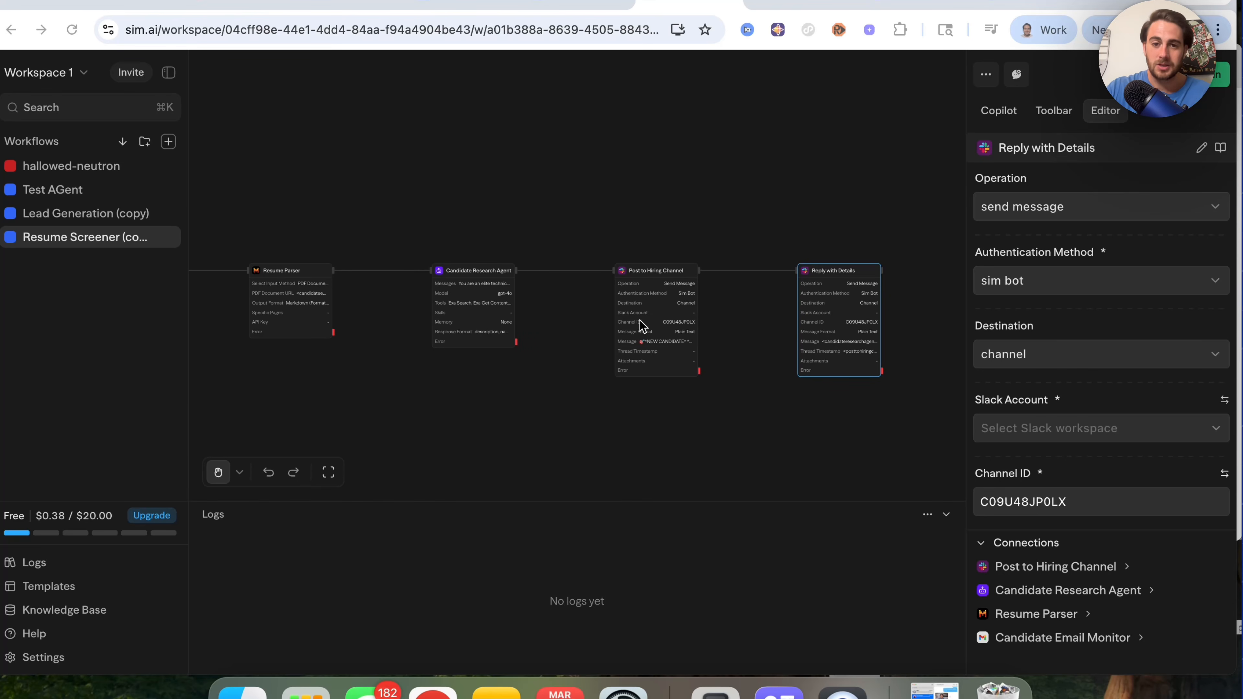
Open the GitHub Release Bot template from the template gallery and read its workflow description
{"action": "left_click", "coordinate": [49, 587]}
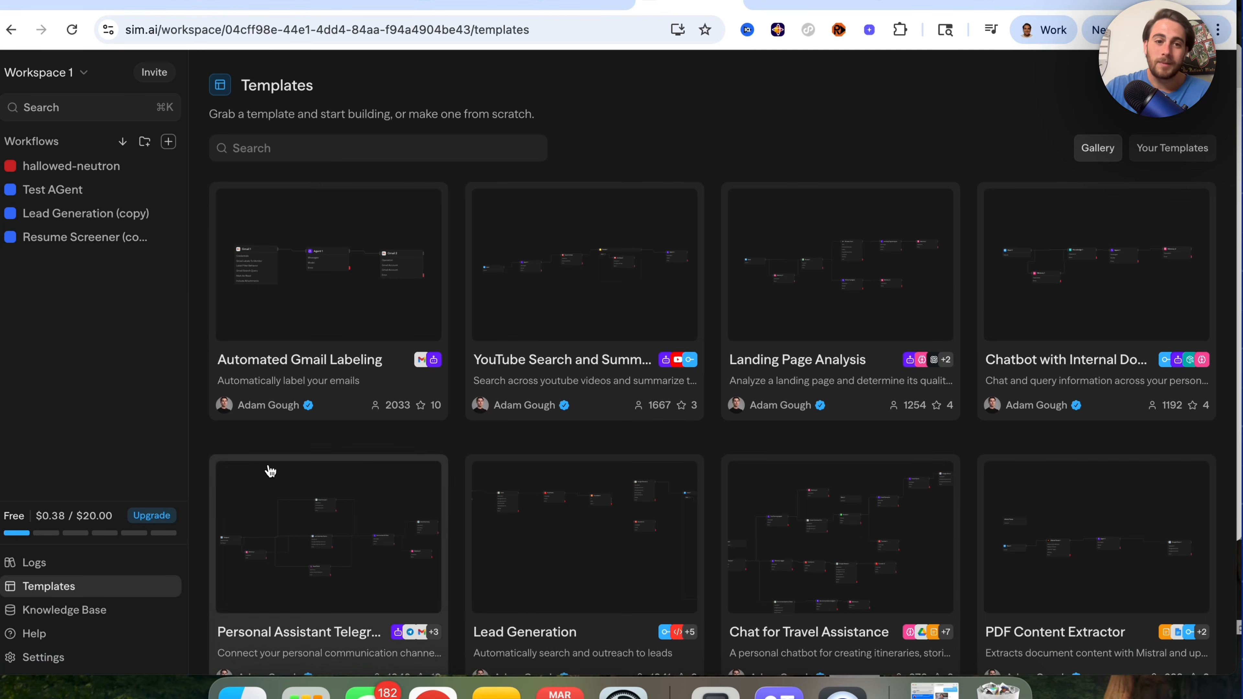
{"action": "scroll", "coordinate": [464, 445], "scroll_direction": "down", "scroll_amount": 15}
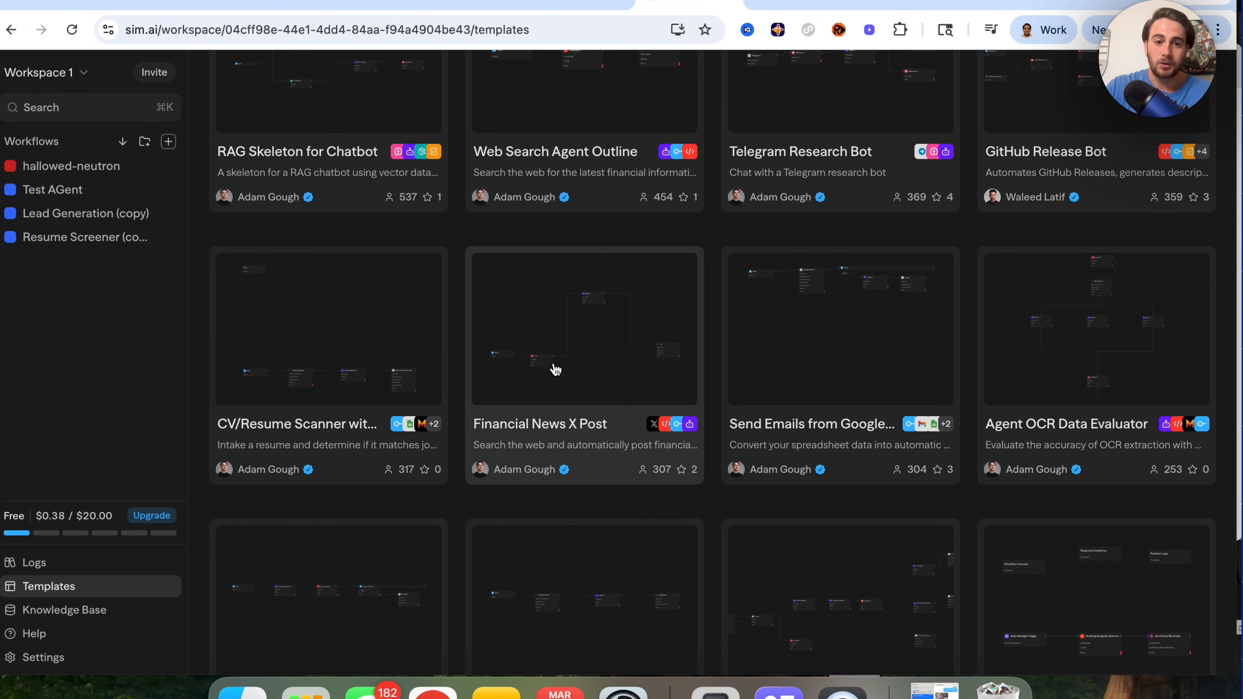
{"action": "scroll", "coordinate": [555, 370], "scroll_direction": "up", "scroll_amount": 3}
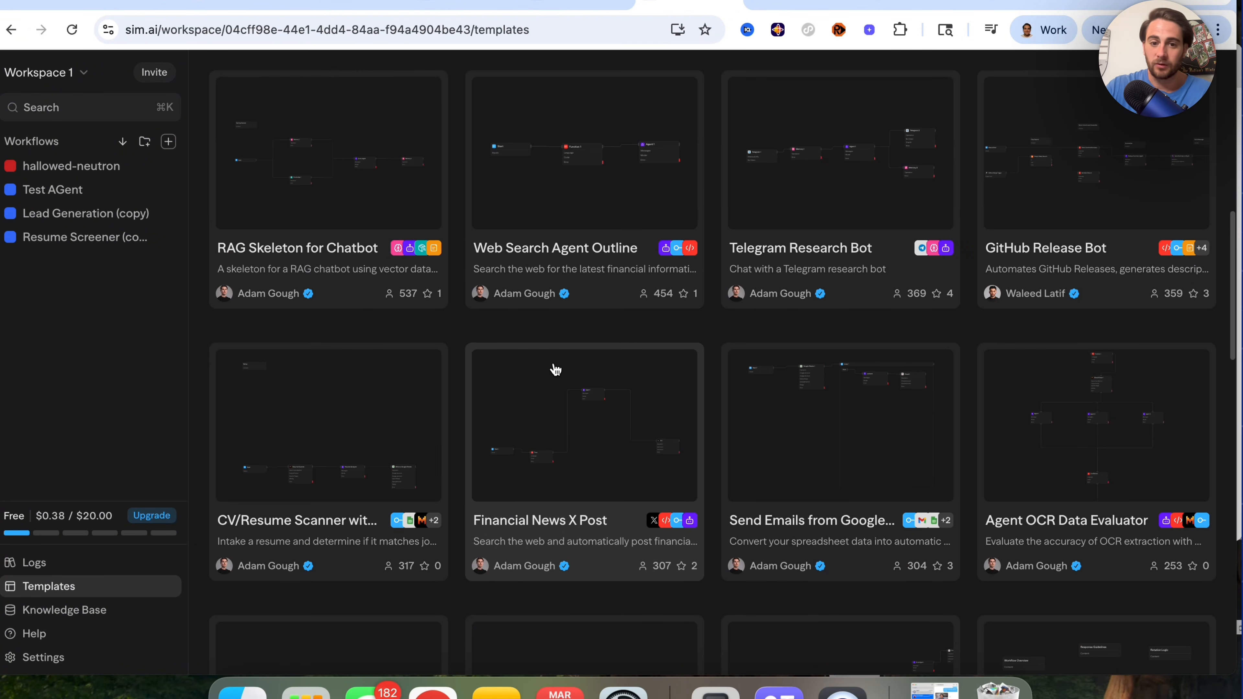
{"action": "left_click", "coordinate": [1077, 180]}
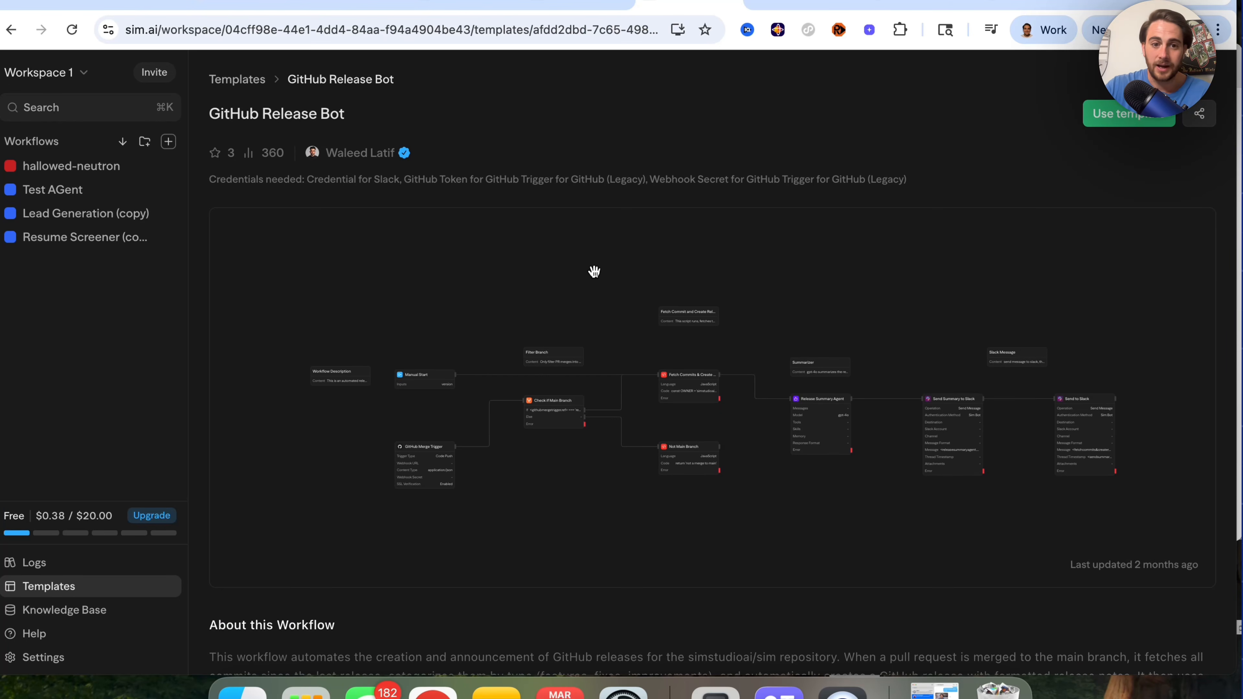
{"action": "scroll", "coordinate": [452, 508], "scroll_direction": "down", "scroll_amount": 2}
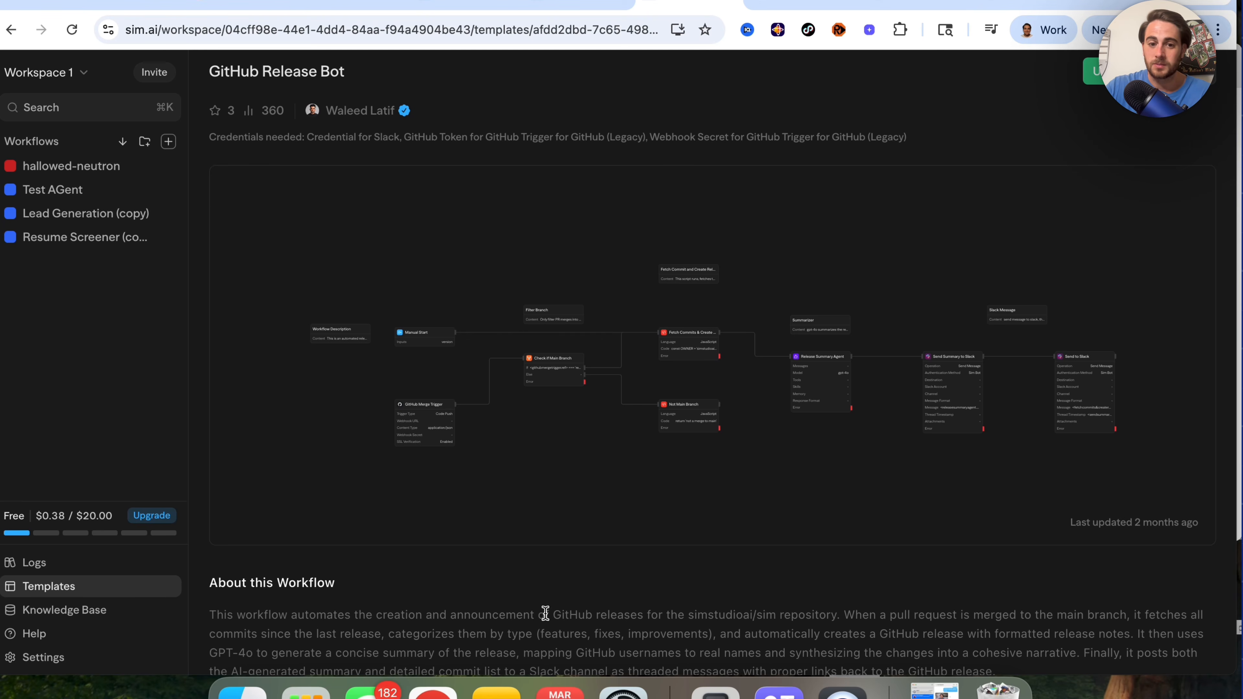
{"action": "left_click_drag", "start_coordinate": [557, 615], "coordinate": [639, 615]}
{"action": "left_click", "coordinate": [652, 624]}
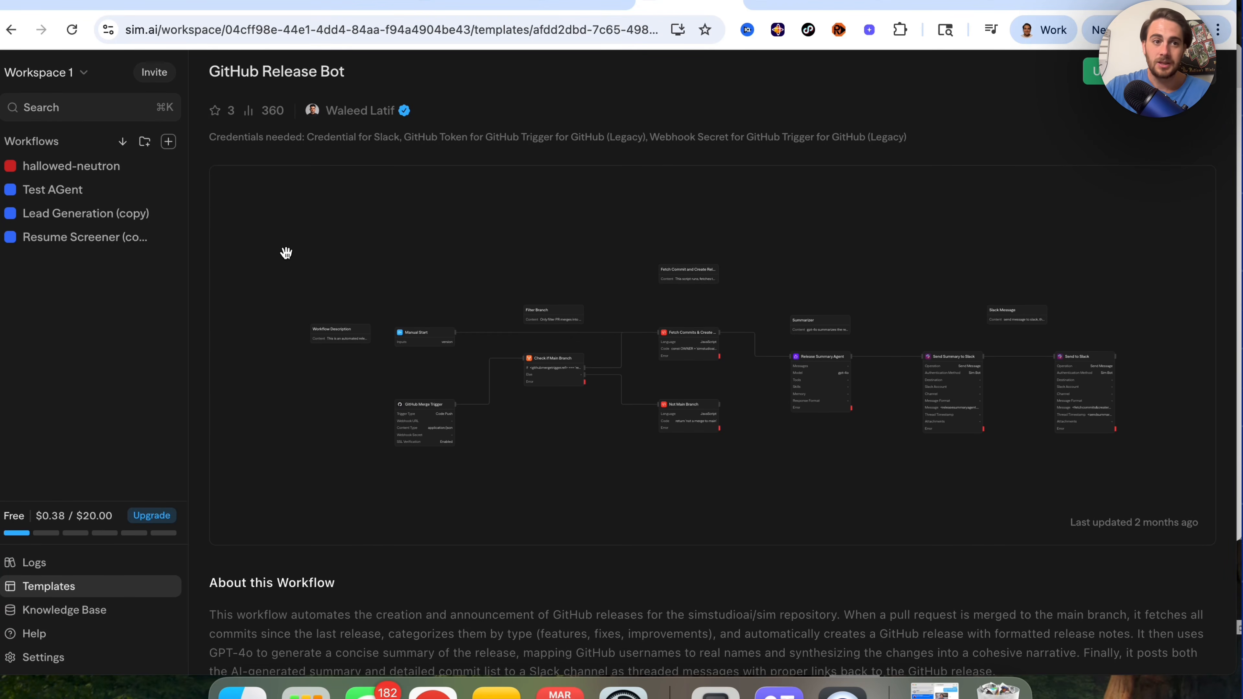
Return to the template gallery, open the Auto Job Apply via Company Name template and read its workflow description
{"action": "left_click", "coordinate": [147, 586]}
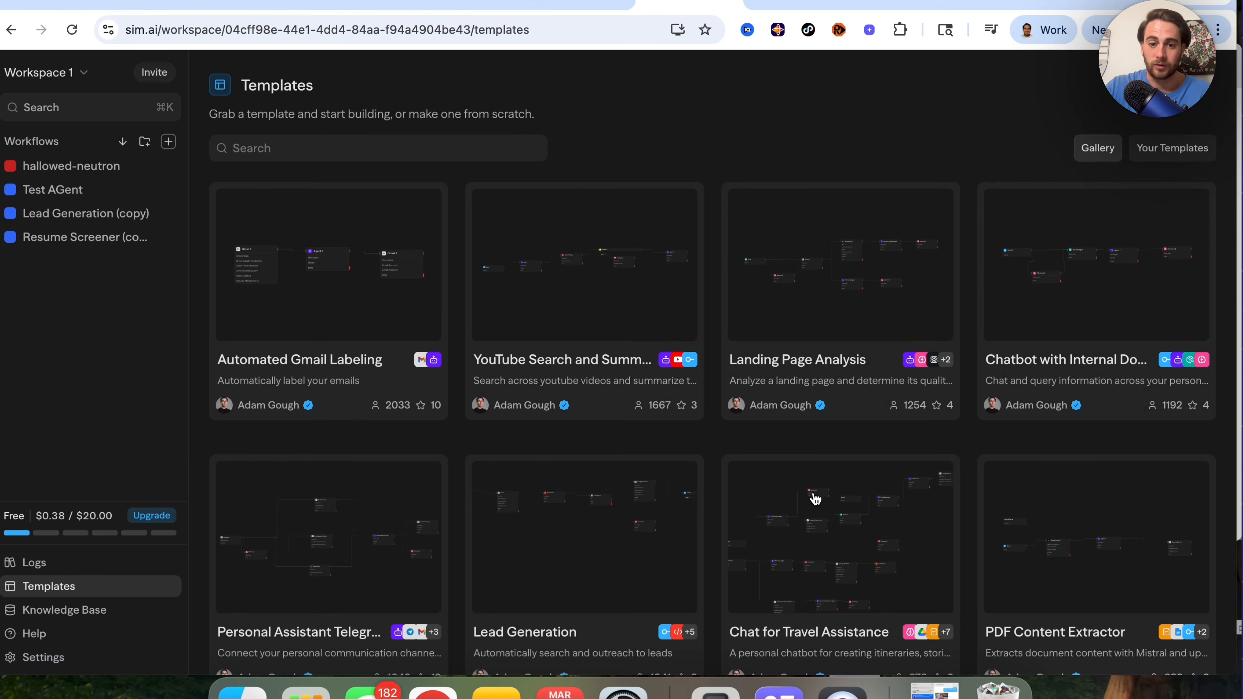
{"action": "left_click", "coordinate": [783, 504]}
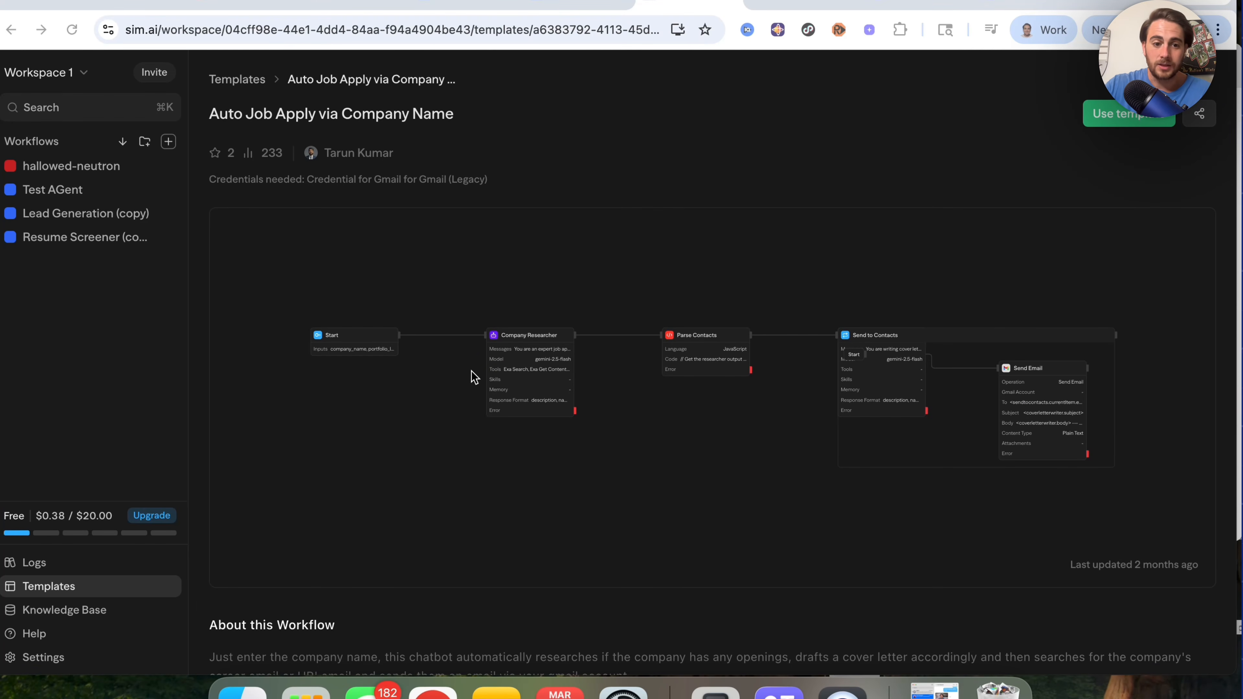
{"action": "scroll", "coordinate": [426, 470], "scroll_direction": "down", "scroll_amount": 2}
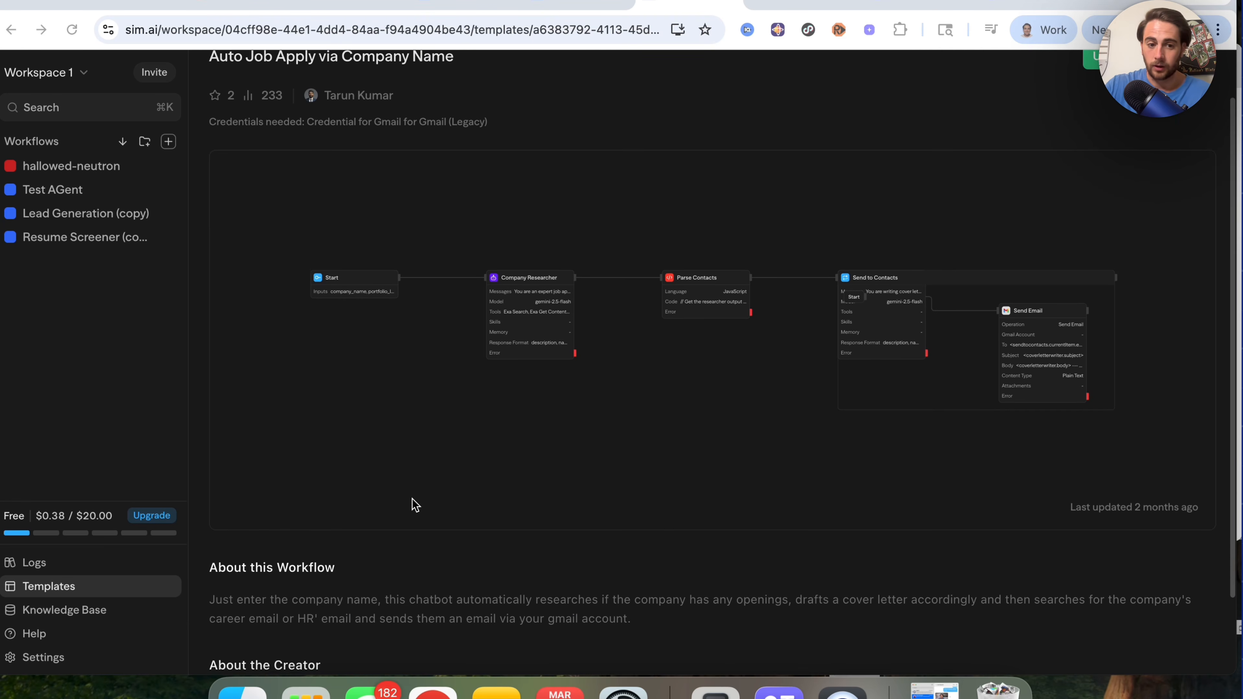
{"action": "triple_click", "coordinate": [360, 607]}
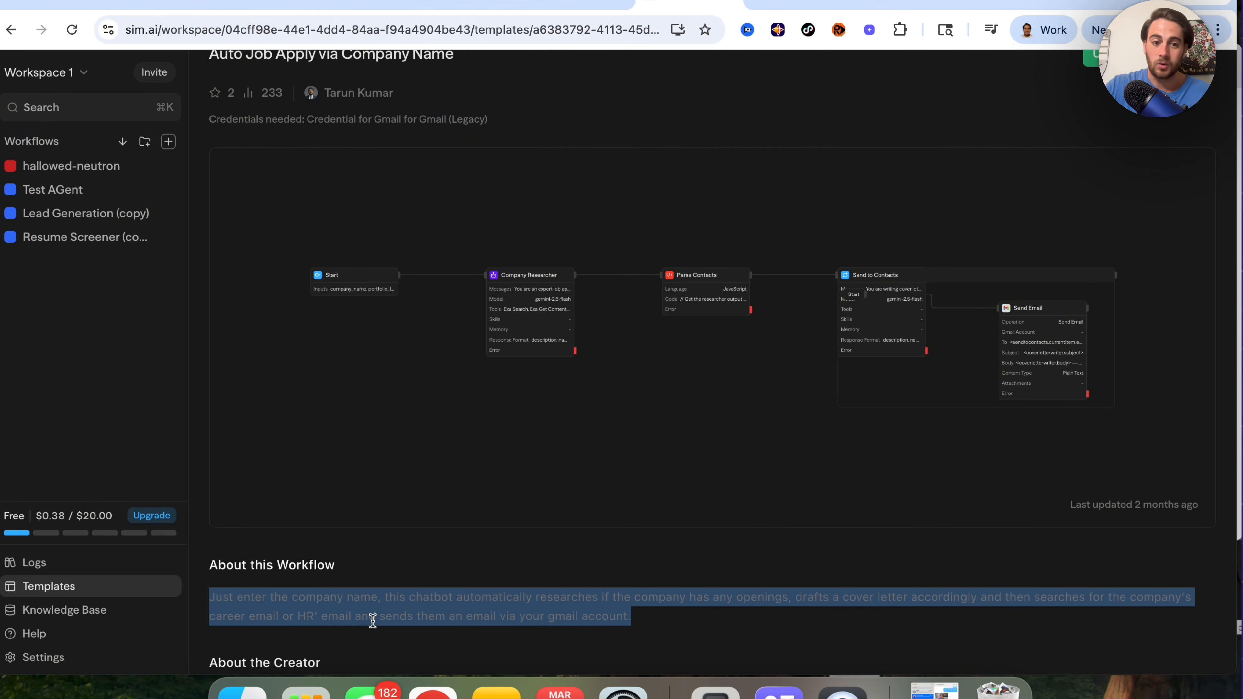
{"action": "scroll", "coordinate": [439, 583], "scroll_direction": "down", "scroll_amount": 1}
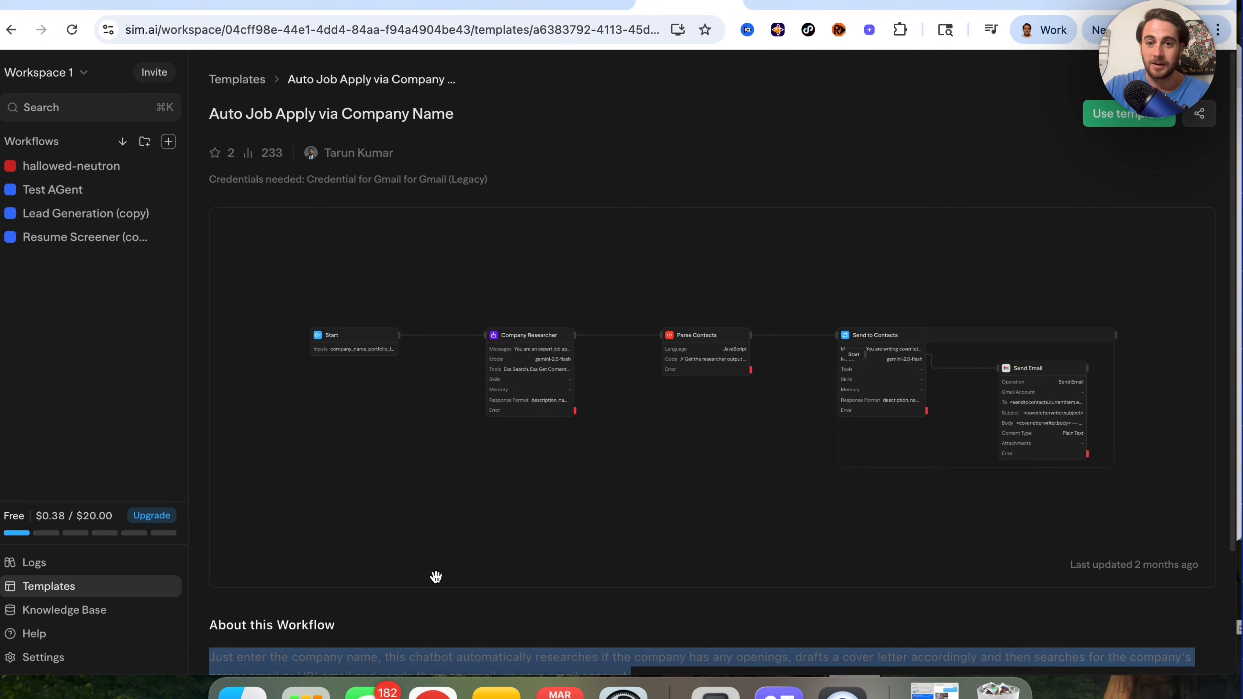
Browse the whole template gallery from the first to the last template and return to its beginning
{"action": "left_click", "coordinate": [58, 590]}
{"action": "scroll", "coordinate": [313, 519], "scroll_direction": "down", "scroll_amount": 3}
{"action": "scroll", "coordinate": [313, 518], "scroll_direction": "down", "scroll_amount": 20}
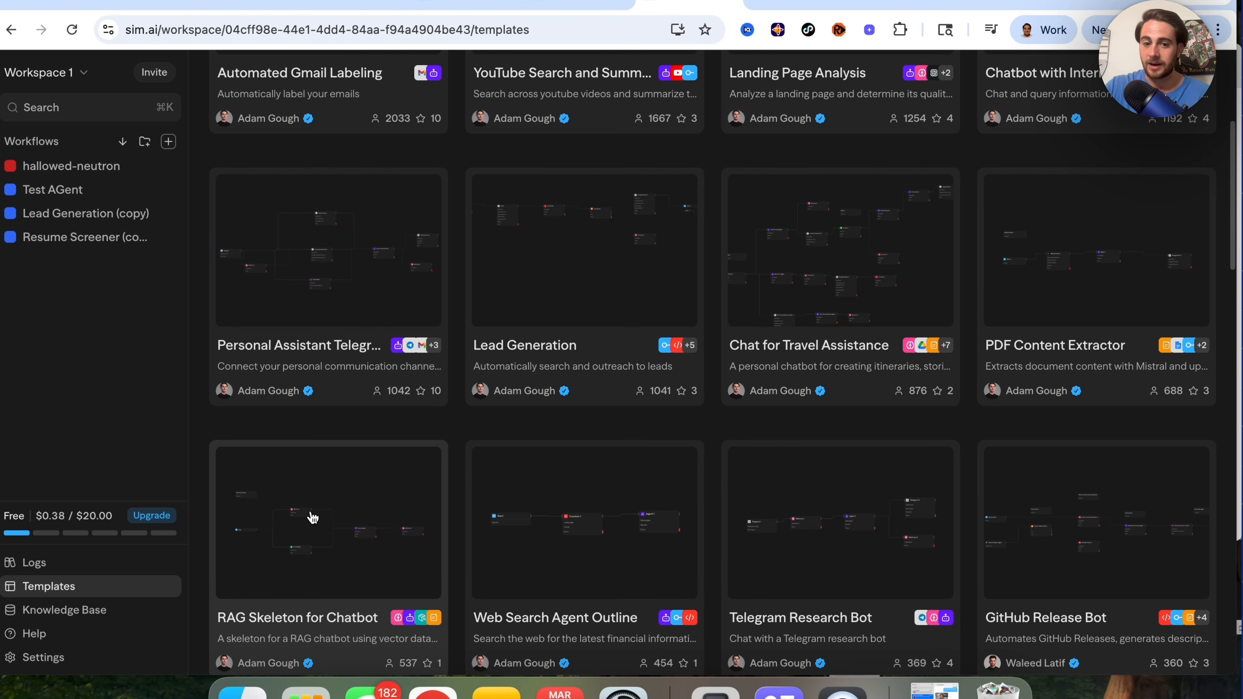
{"action": "scroll", "coordinate": [312, 518], "scroll_direction": "down", "scroll_amount": 12}
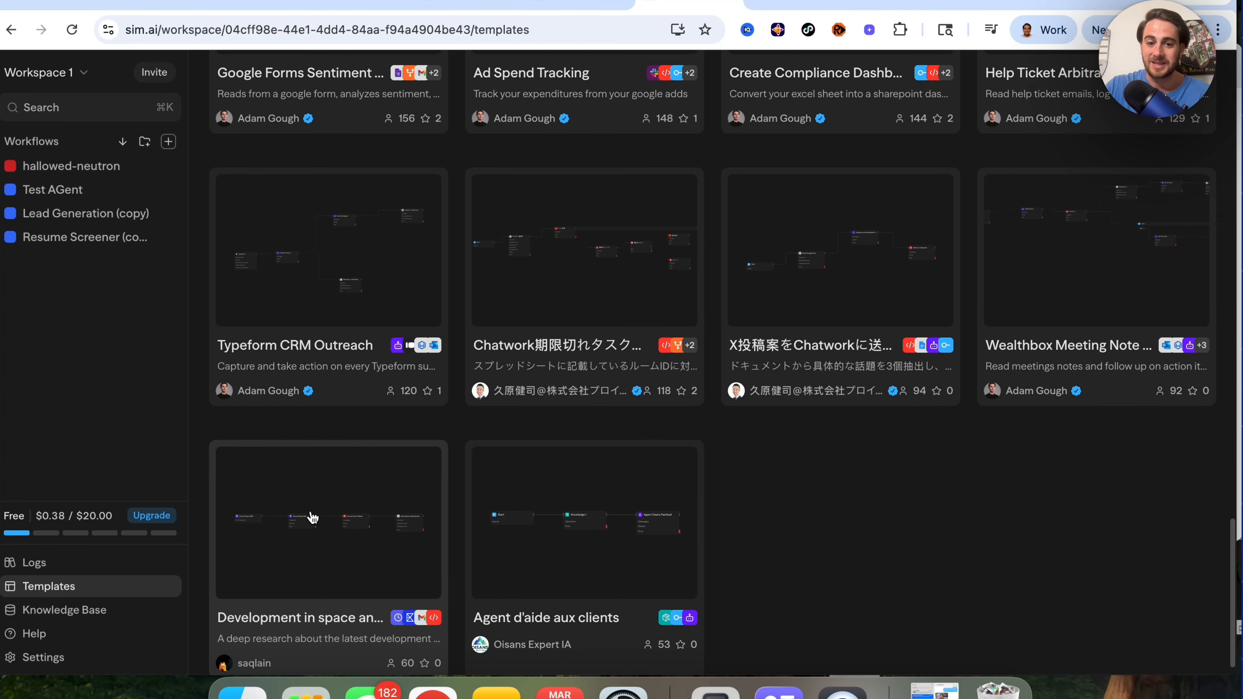
{"action": "scroll", "coordinate": [313, 519], "scroll_direction": "up", "scroll_amount": 20}
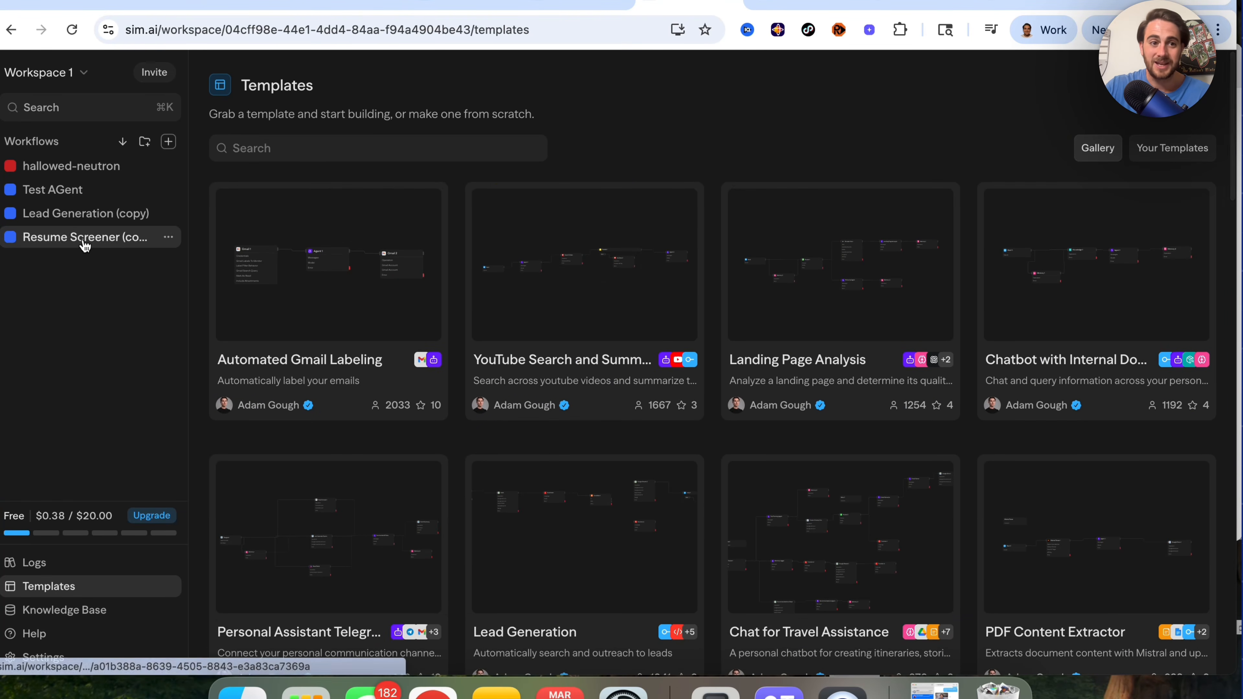
Create a blank workflow, look through its available triggers and blocks, and bring up a new Copilot chat
{"action": "left_click", "coordinate": [168, 142]}
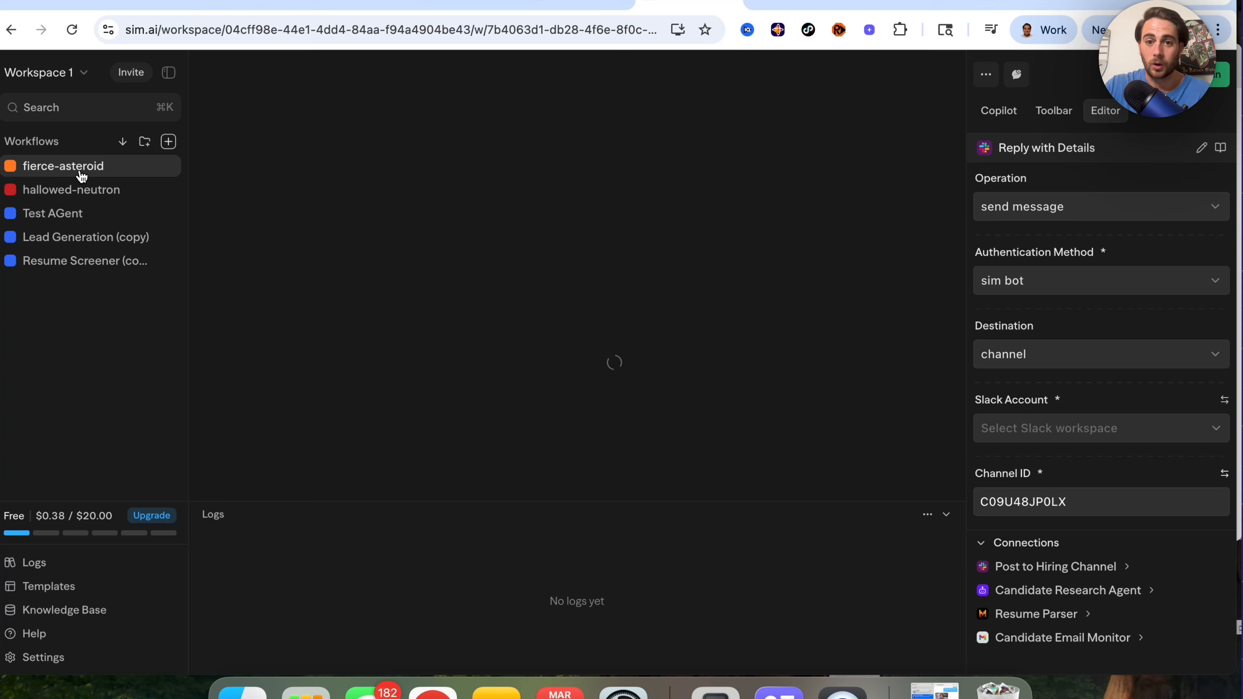
{"action": "left_click", "coordinate": [1000, 122]}
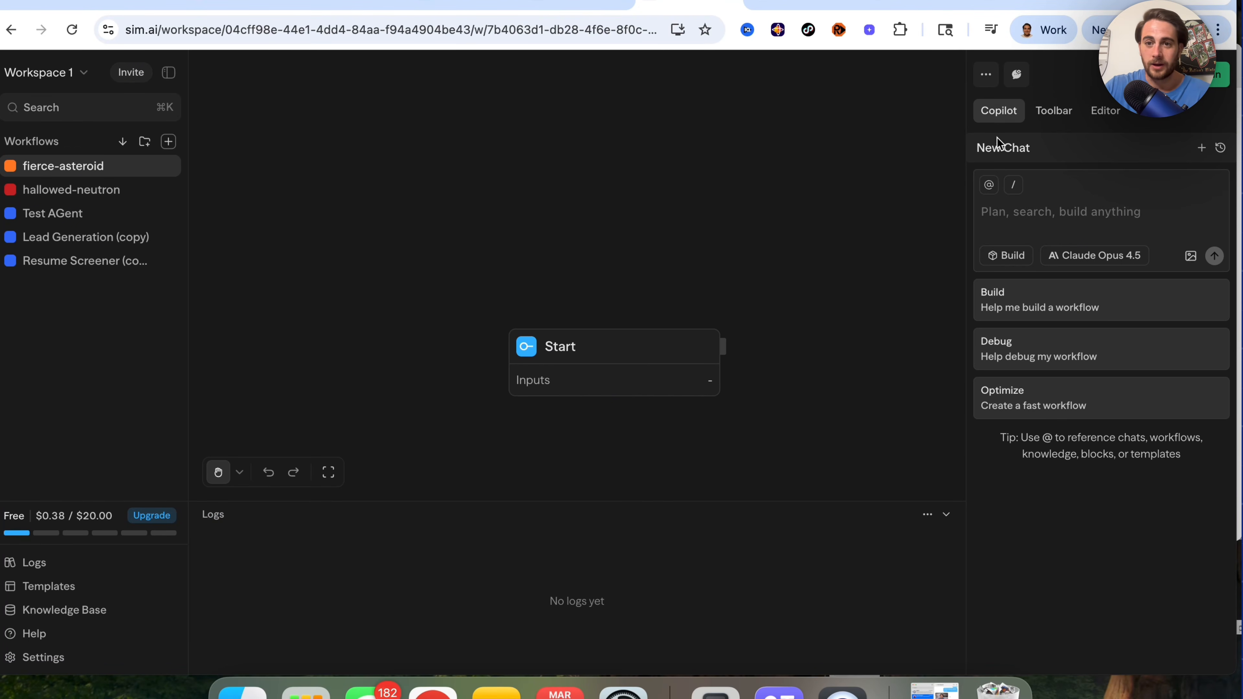
{"action": "left_click", "coordinate": [1054, 116]}
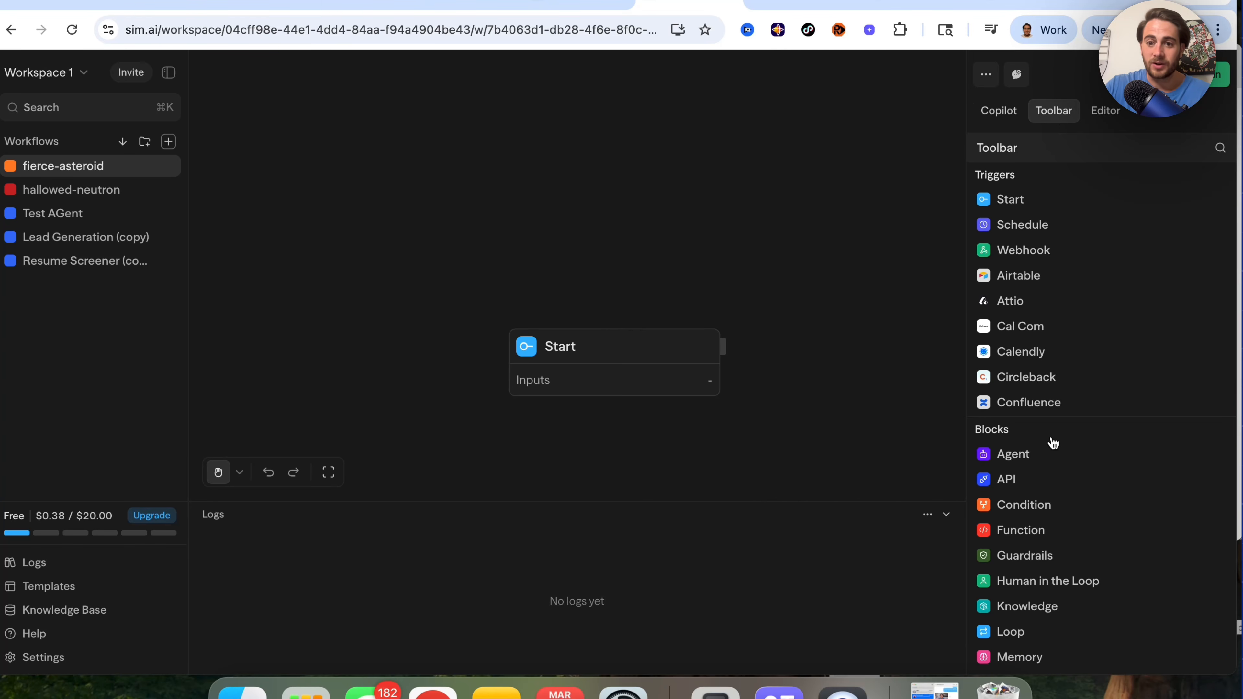
{"action": "scroll", "coordinate": [1069, 546], "scroll_direction": "down", "scroll_amount": 5}
{"action": "scroll", "coordinate": [1068, 547], "scroll_direction": "down", "scroll_amount": 2}
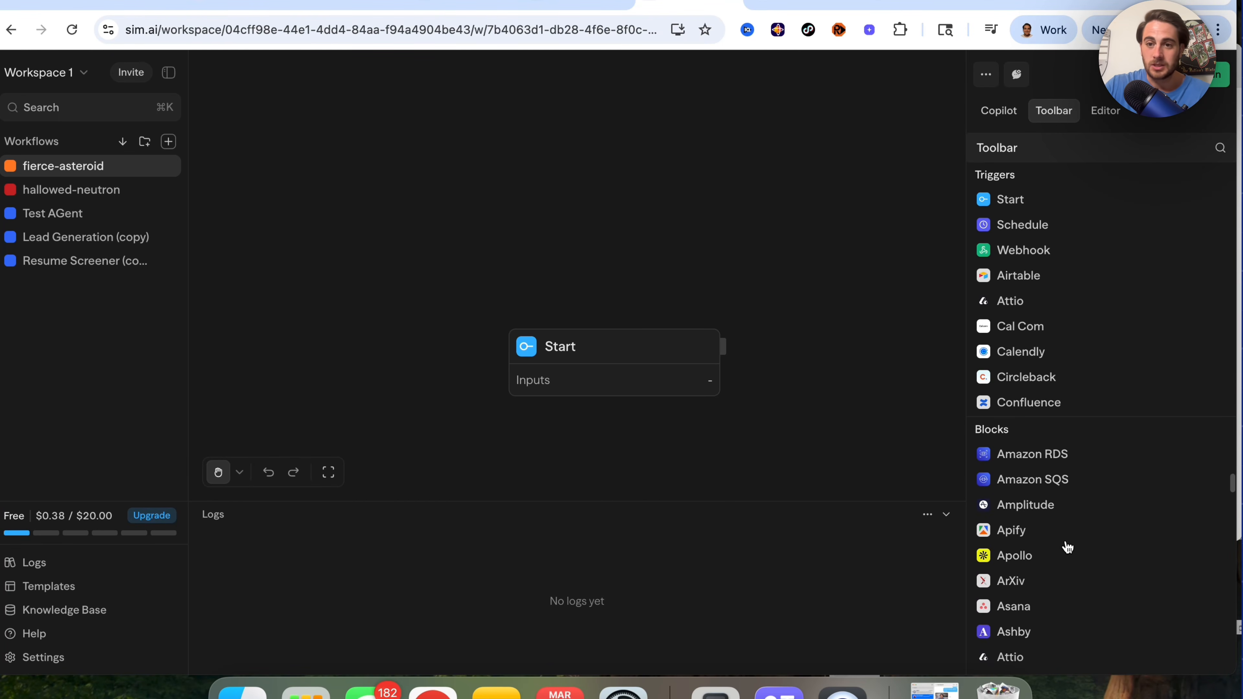
{"action": "left_click", "coordinate": [996, 112]}
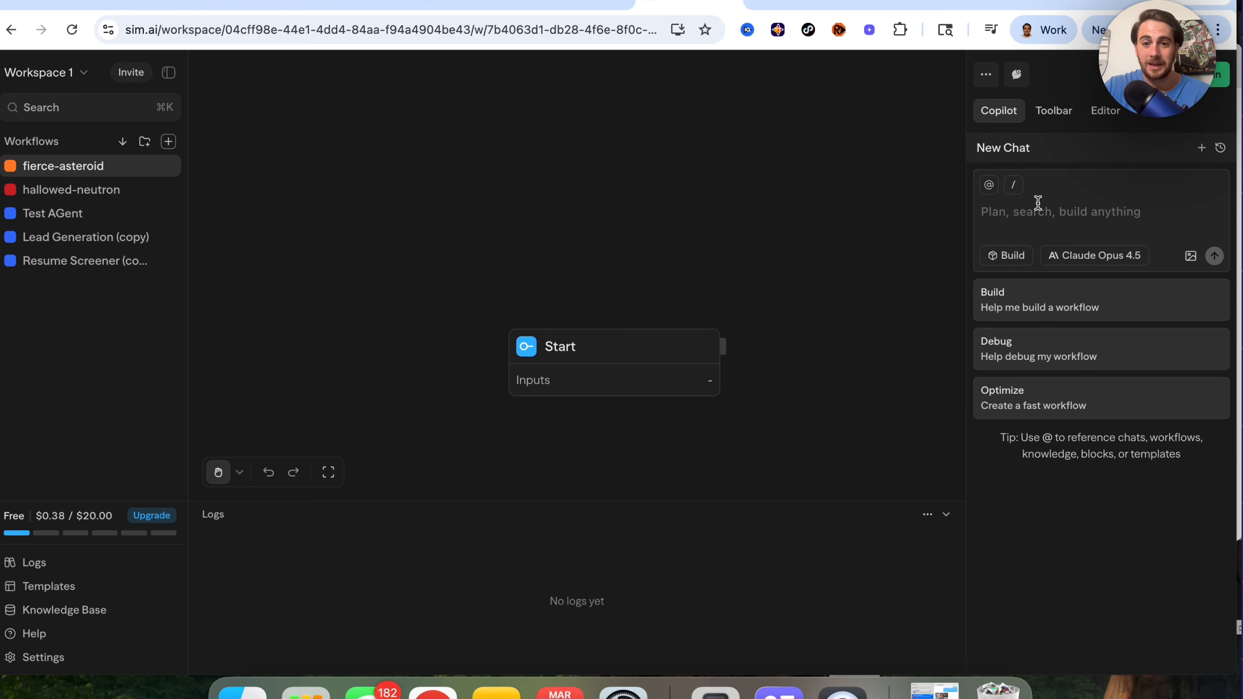